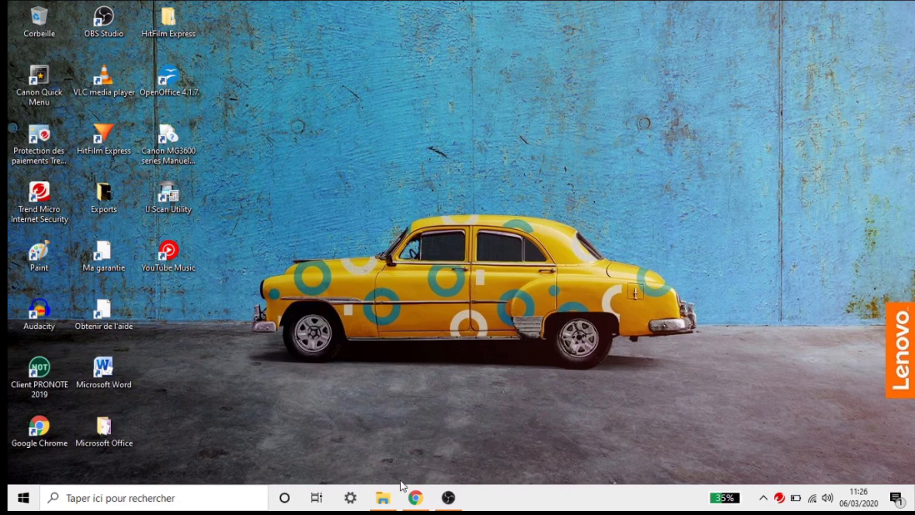
# Open the "Projet règlement sport" document from the Rugby folder and look through both of its pages
pyautogui.click(383, 499)
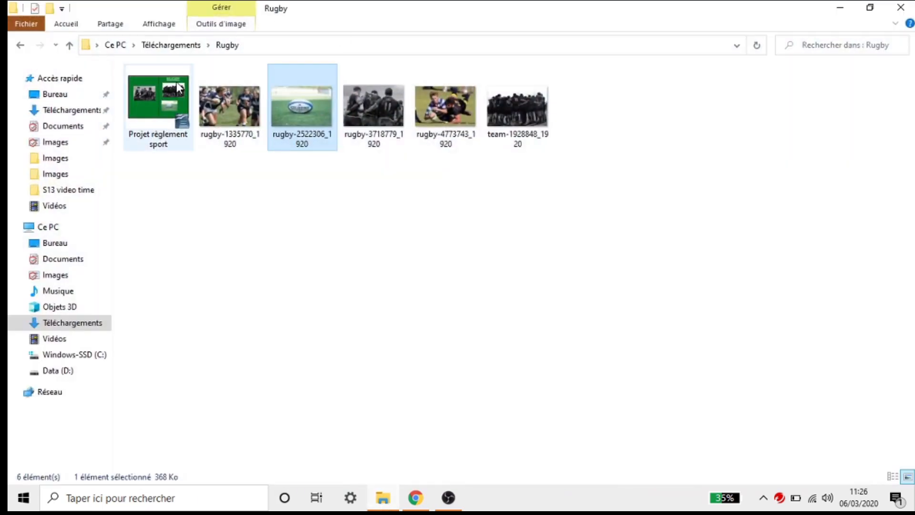
pyautogui.click(172, 93)
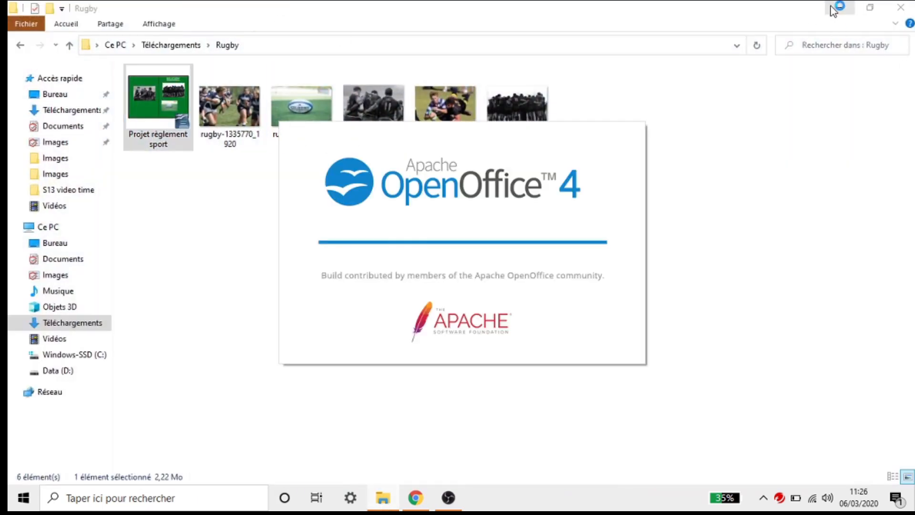
pyautogui.click(840, 8)
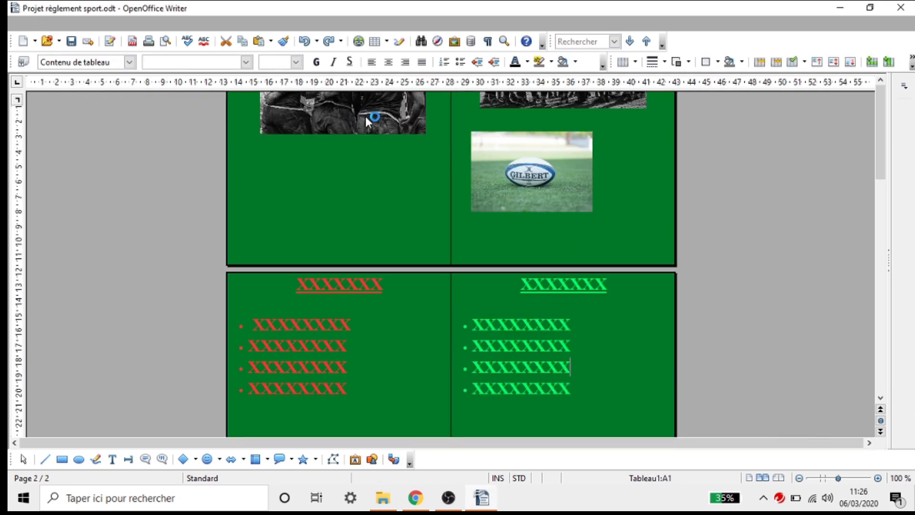
pyautogui.scroll(3, 830, 170)
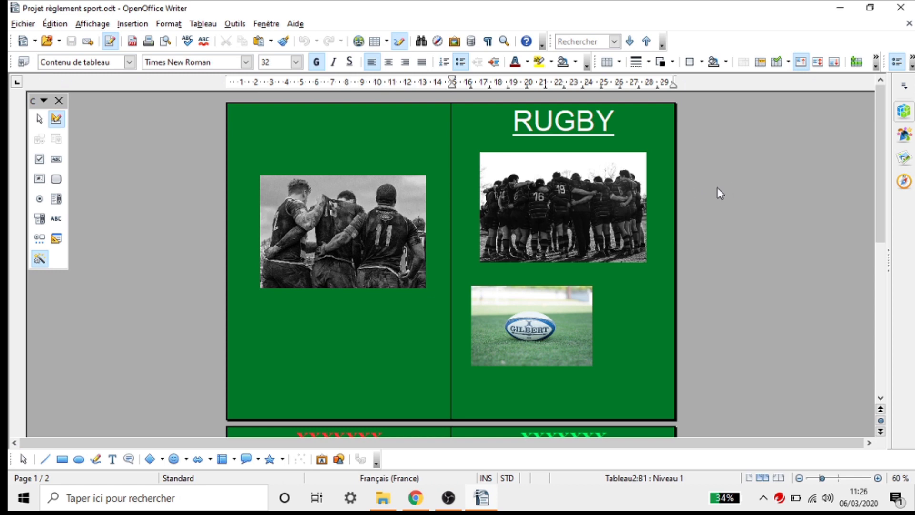
pyautogui.scroll(-5, 750, 179)
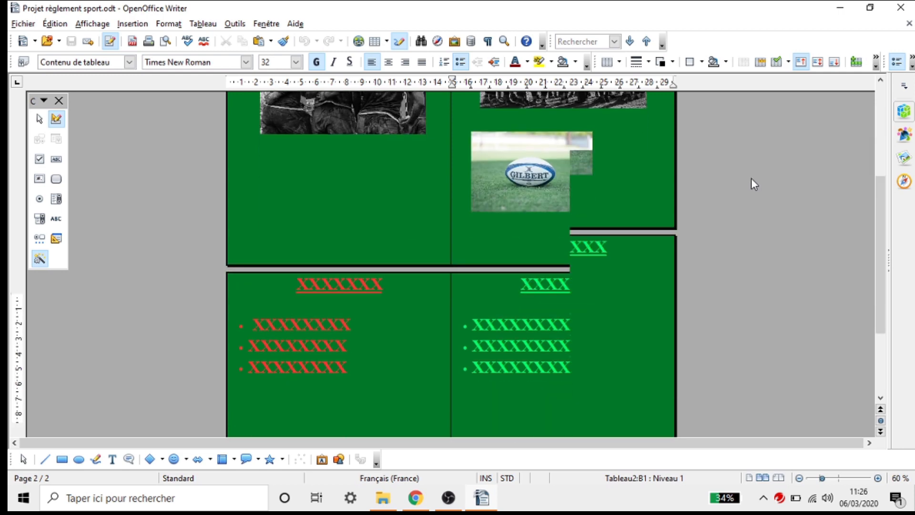
pyautogui.scroll(-5, 751, 178)
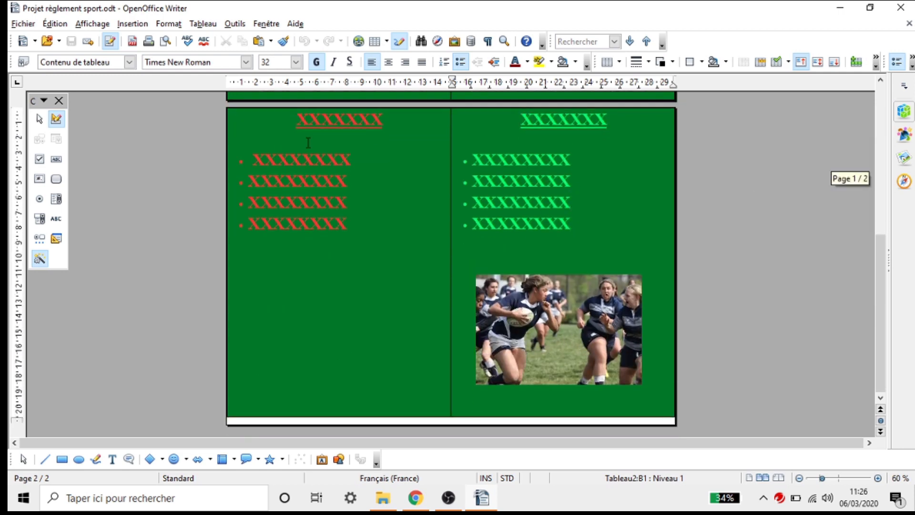
pyautogui.scroll(7, 820, 210)
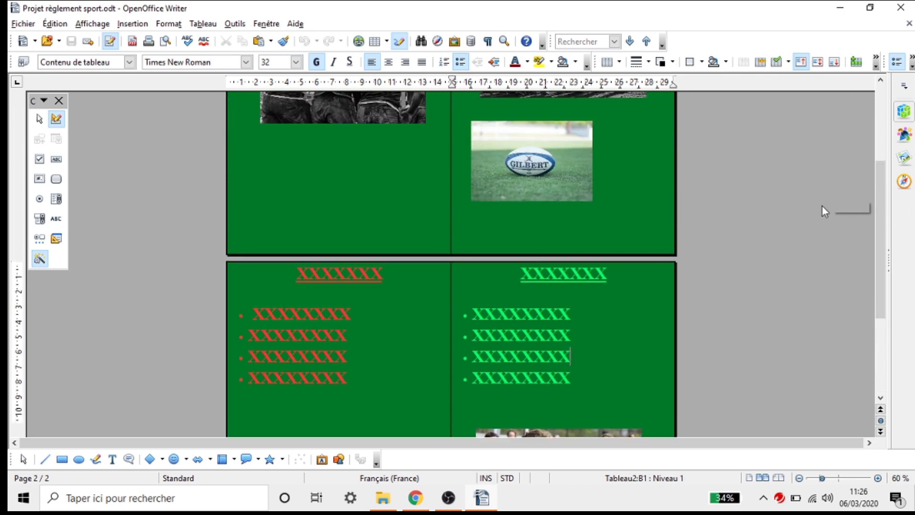
pyautogui.scroll(2, 817, 209)
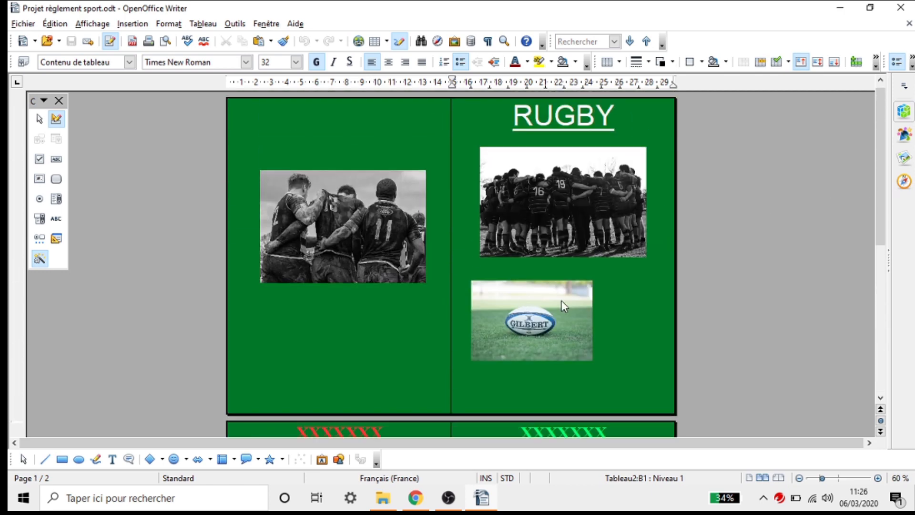
# Try to shift the rugby ball image on the first page by hand, and undo the moves
pyautogui.click(552, 326)
pyautogui.moveTo(530, 318); pyautogui.dragTo(558, 311)
pyautogui.scroll(-3, 577, 295)
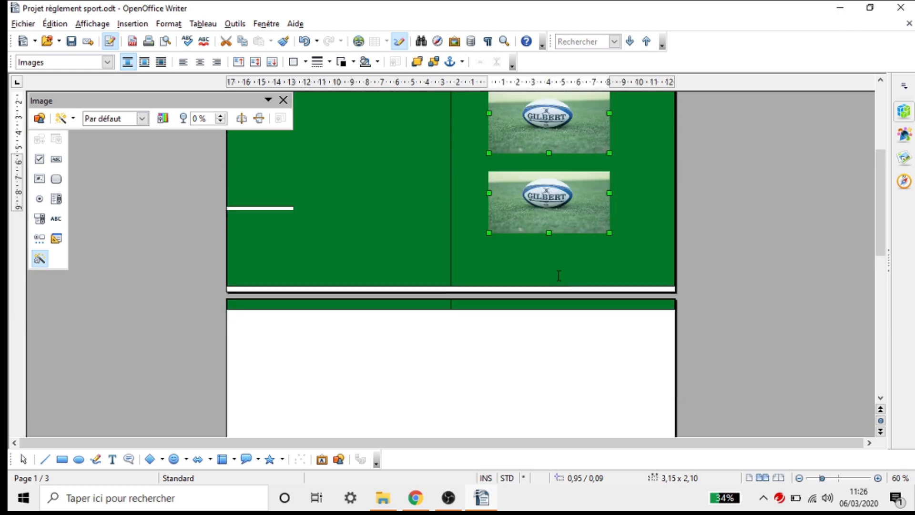
pyautogui.click(306, 42)
pyautogui.click(307, 42)
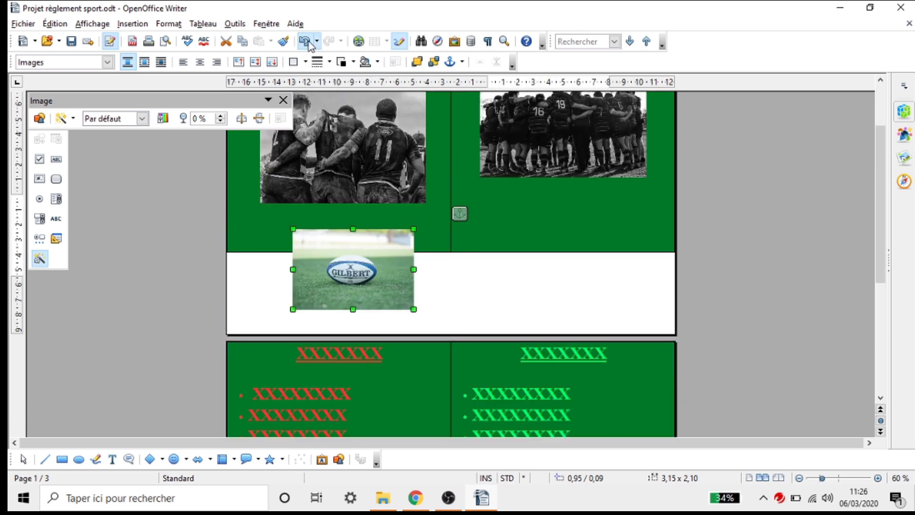
pyautogui.click(307, 42)
pyautogui.click(308, 42)
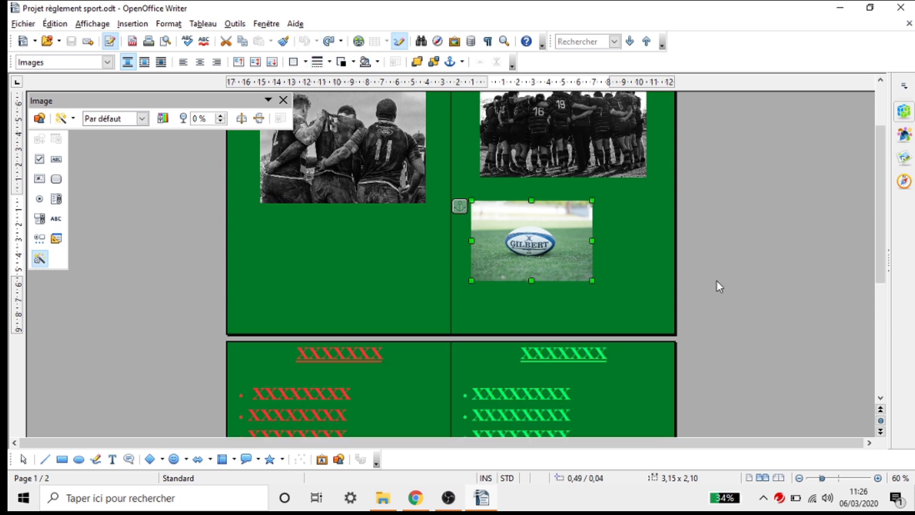
# Centre the rugby ball image horizontally beneath the team photo on the first page, and deselect it
pyautogui.rightClick(554, 234)
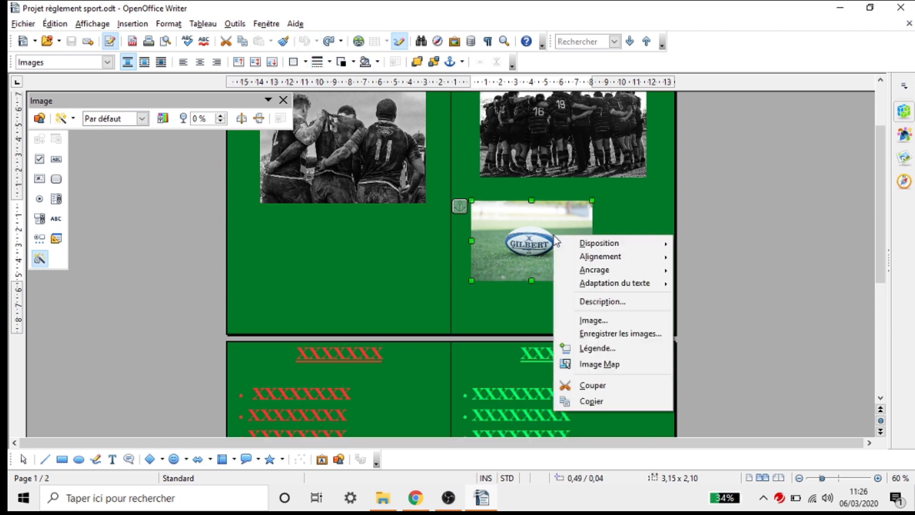
pyautogui.moveTo(580, 260)
pyautogui.click(700, 272)
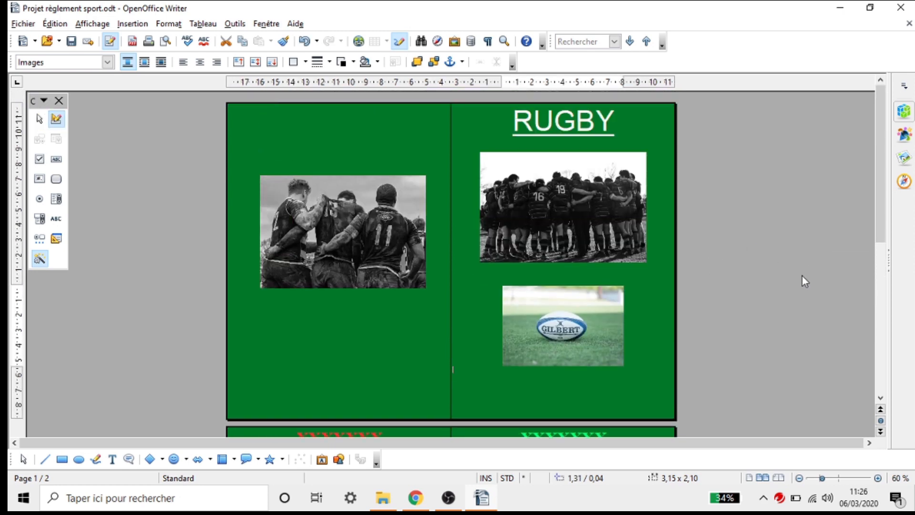
pyautogui.press('Escape')
# Review the image layout of the first page and the red and green text columns on the second page
pyautogui.scroll(-5, 797, 281)
pyautogui.scroll(-6, 767, 294)
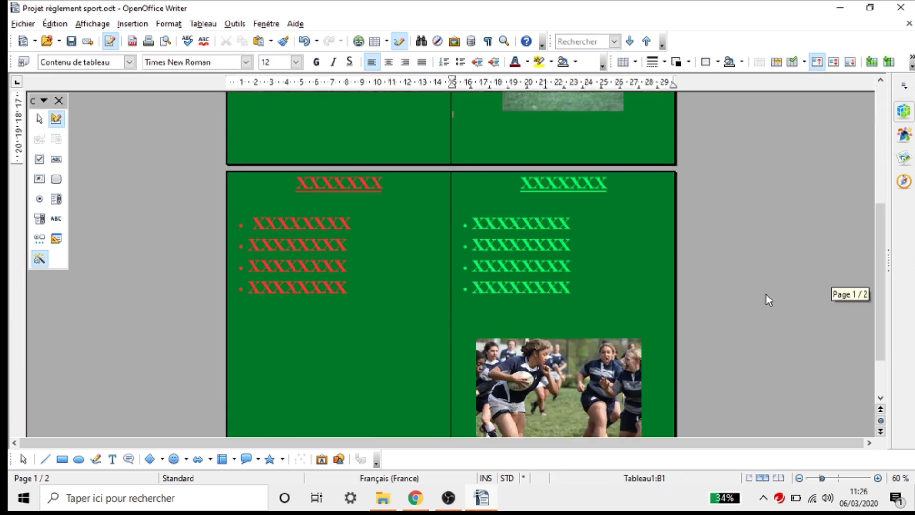
pyautogui.scroll(4, 736, 291)
pyautogui.scroll(7, 737, 291)
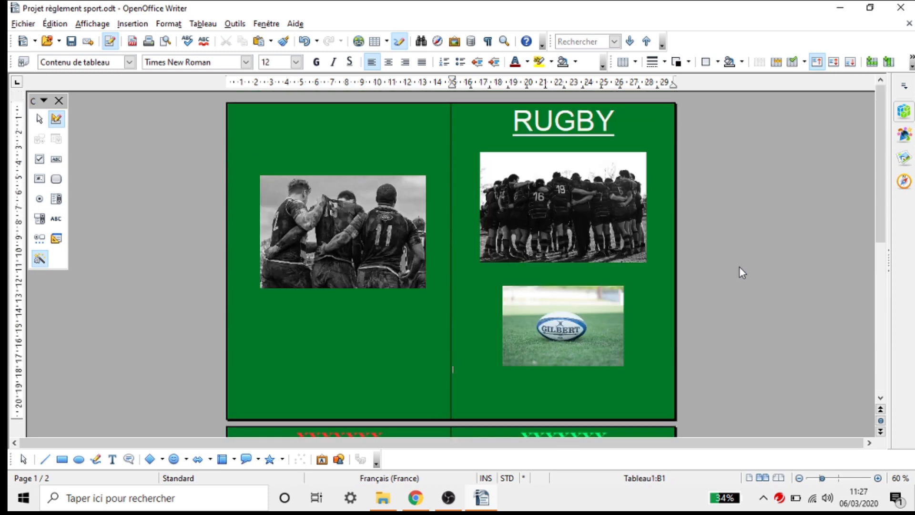
pyautogui.scroll(-5, 780, 233)
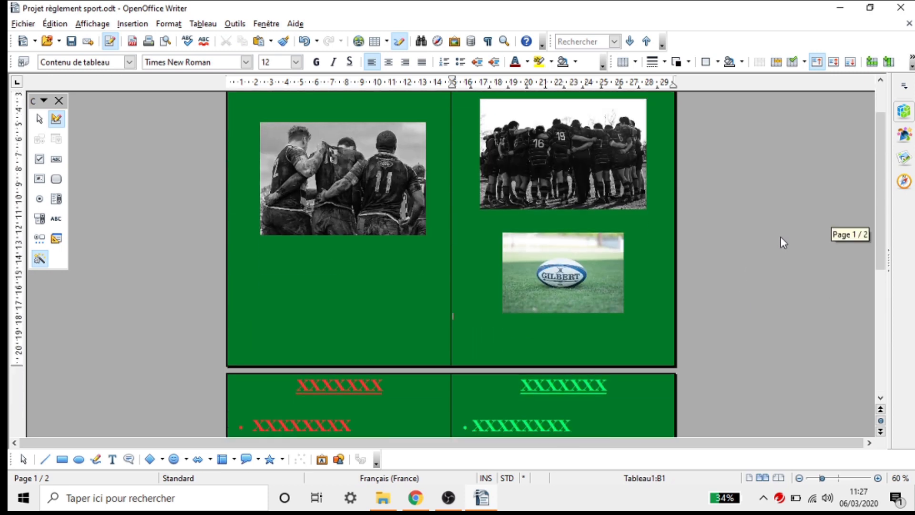
pyautogui.scroll(-3, 753, 257)
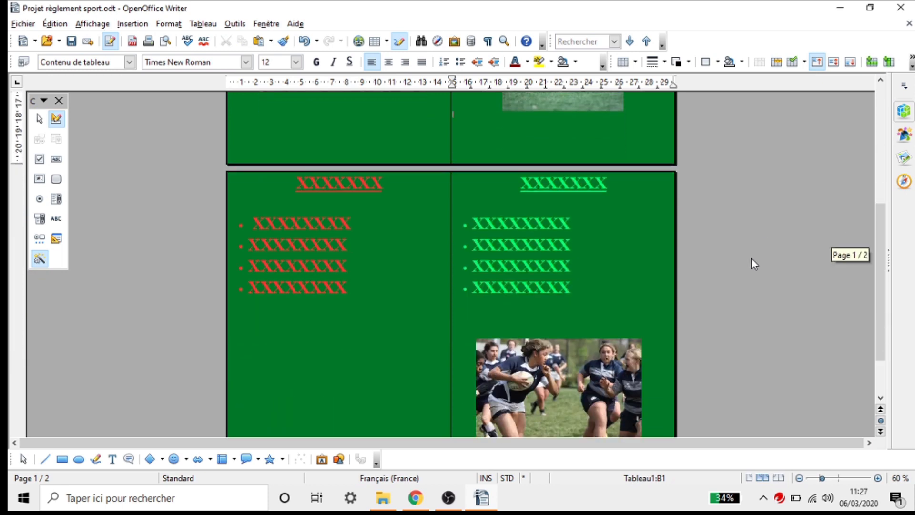
pyautogui.moveTo(503, 186); pyautogui.dragTo(507, 288)
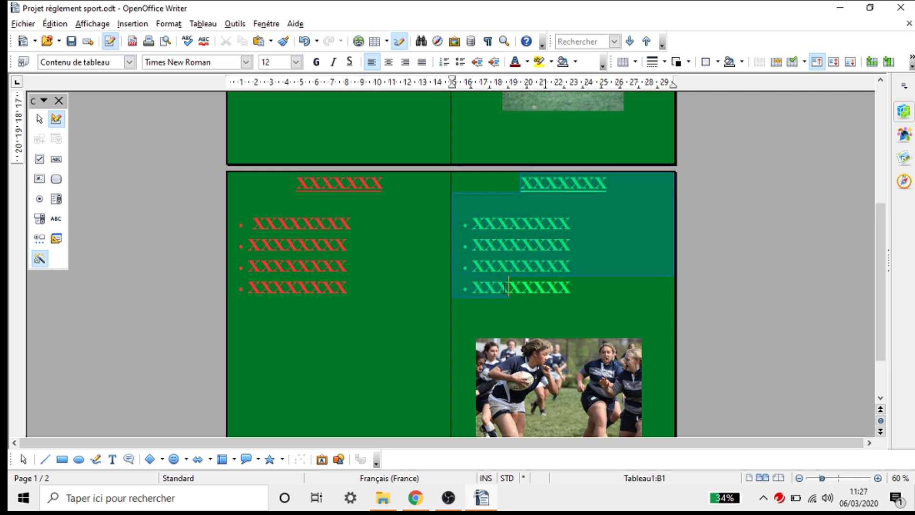
pyautogui.moveTo(270, 195); pyautogui.dragTo(347, 288)
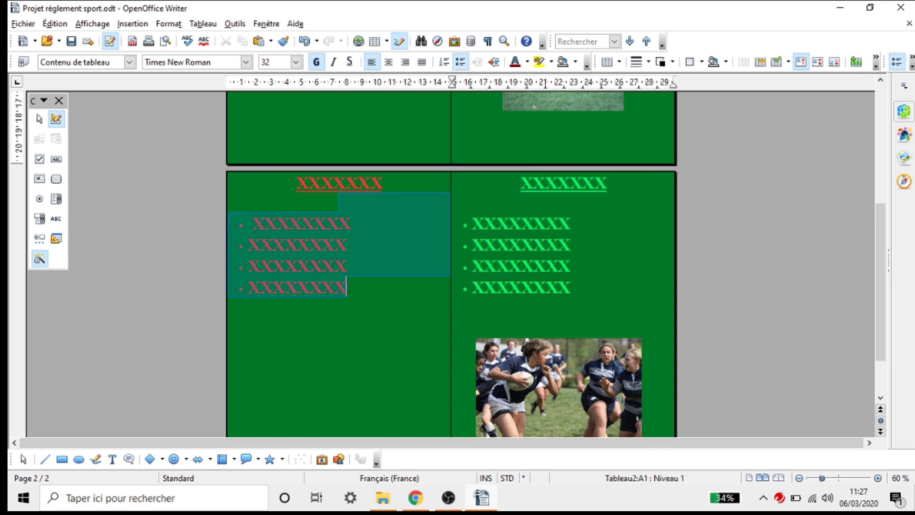
pyautogui.scroll(-2, 742, 265)
pyautogui.click(742, 264)
pyautogui.scroll(10, 742, 264)
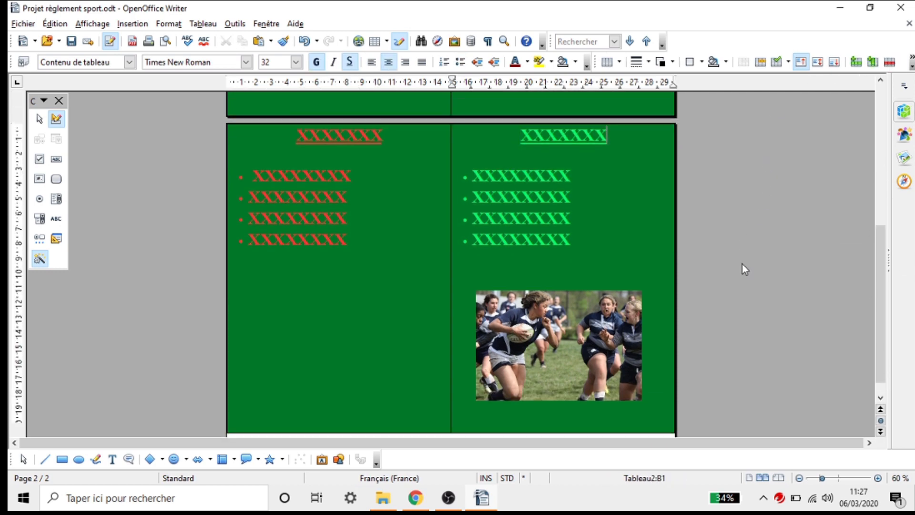
pyautogui.scroll(3, 745, 255)
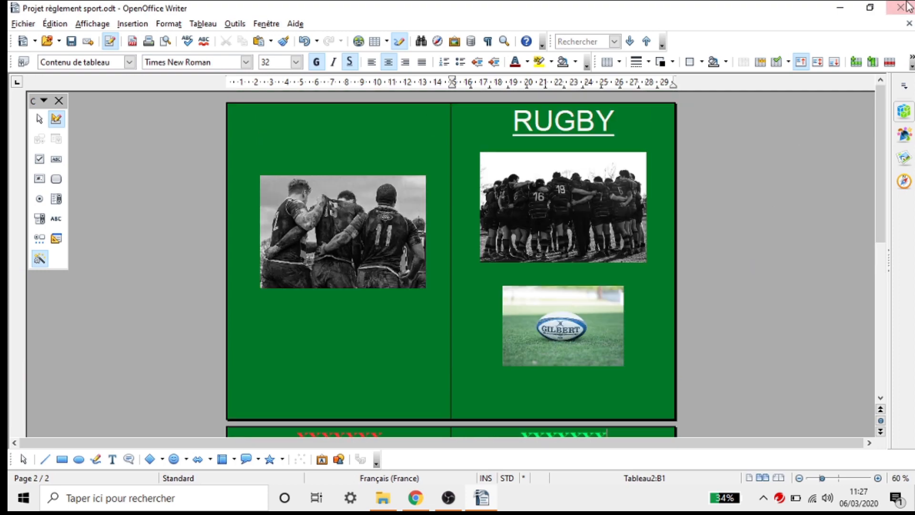
# Switch to Chrome, review the Pixabay rugby images and the Google search for "images libres de droit", and close the browser
pyautogui.click(839, 7)
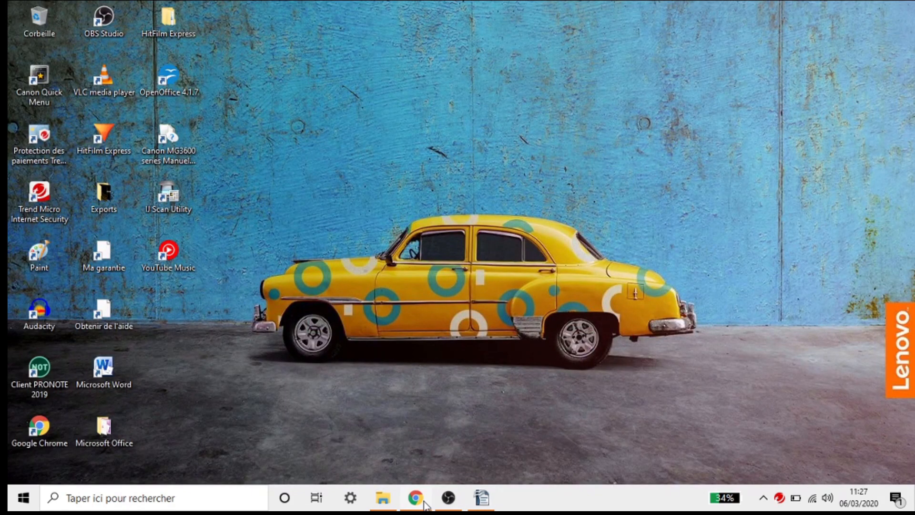
pyautogui.click(417, 501)
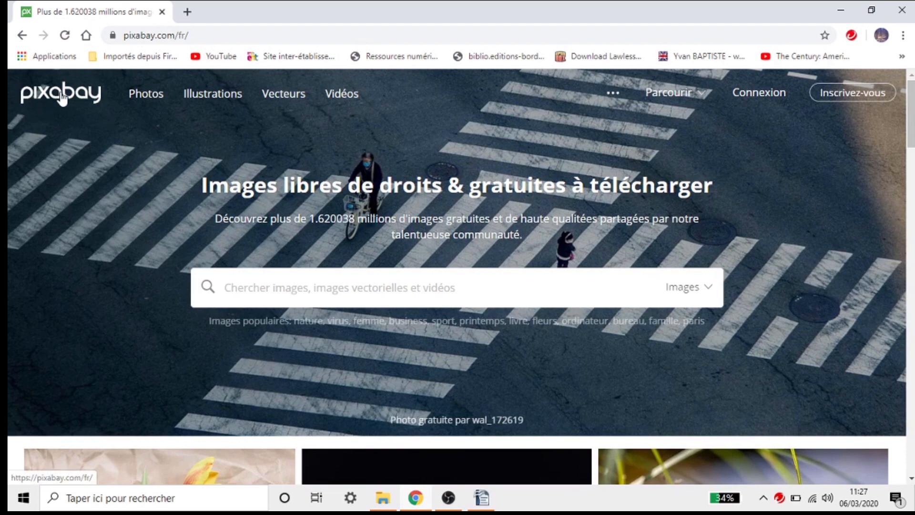
pyautogui.click(22, 35)
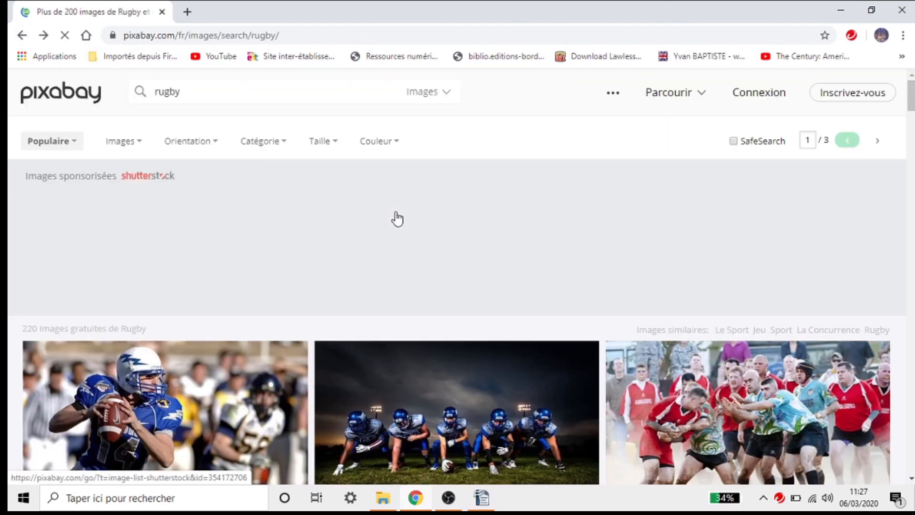
pyautogui.click(22, 34)
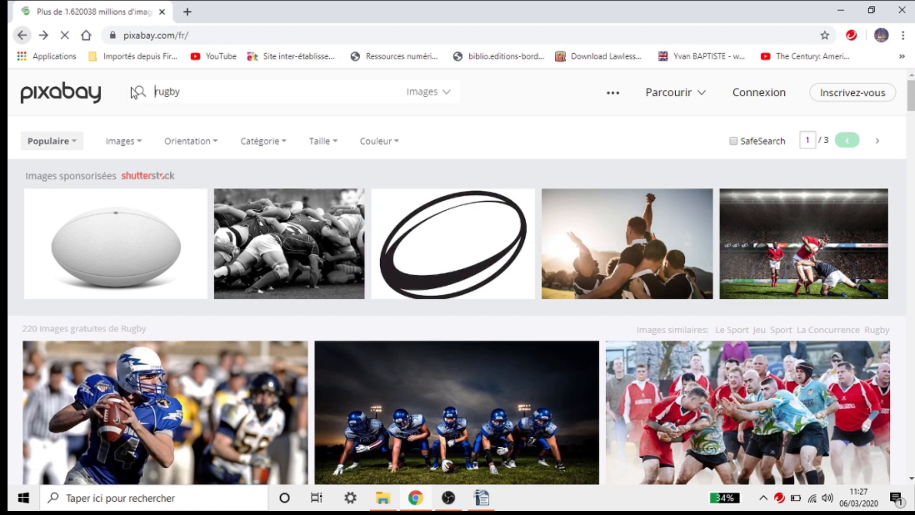
pyautogui.click(22, 34)
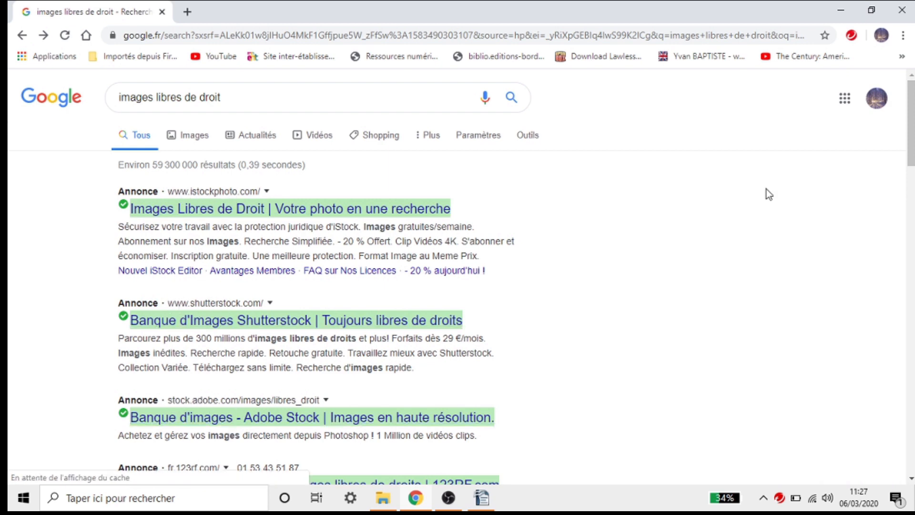
pyautogui.click(903, 10)
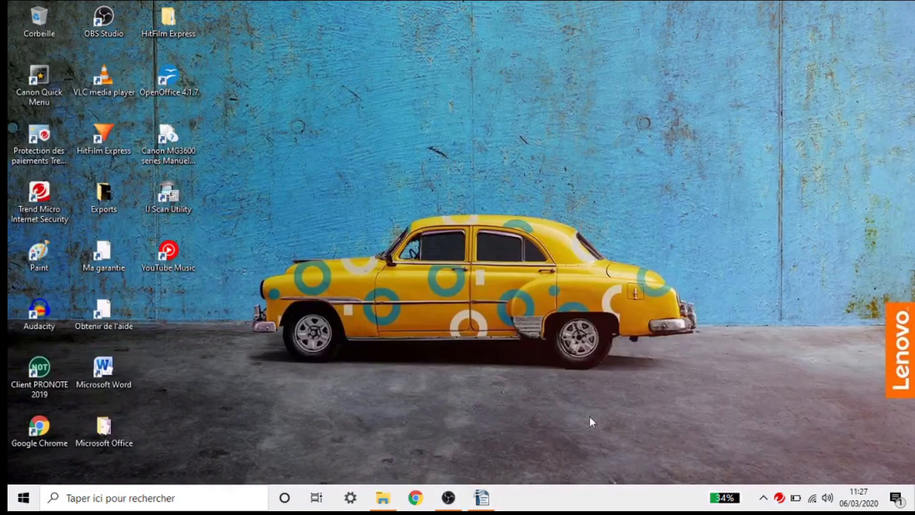
# Examine the Rugby folder inside Téléchargements, which stores the project file and its images, and return to OpenOffice Writer
pyautogui.click(383, 498)
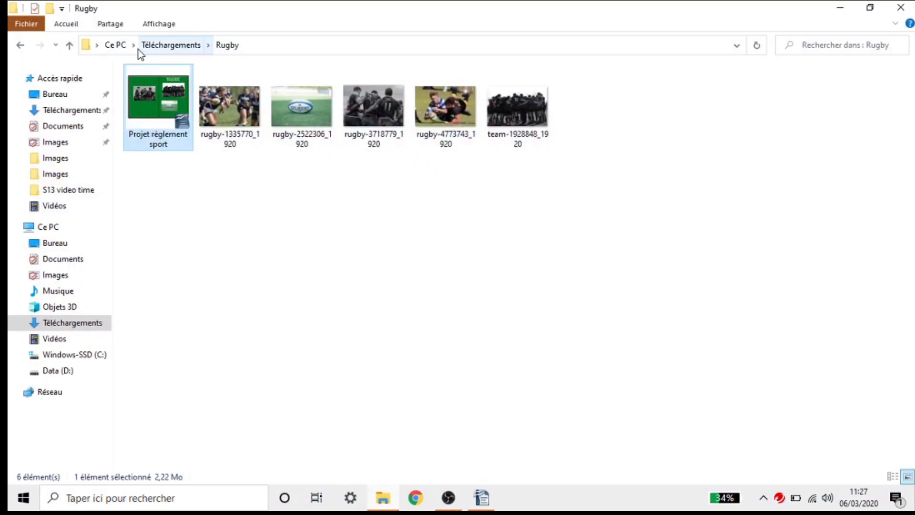
pyautogui.click(164, 47)
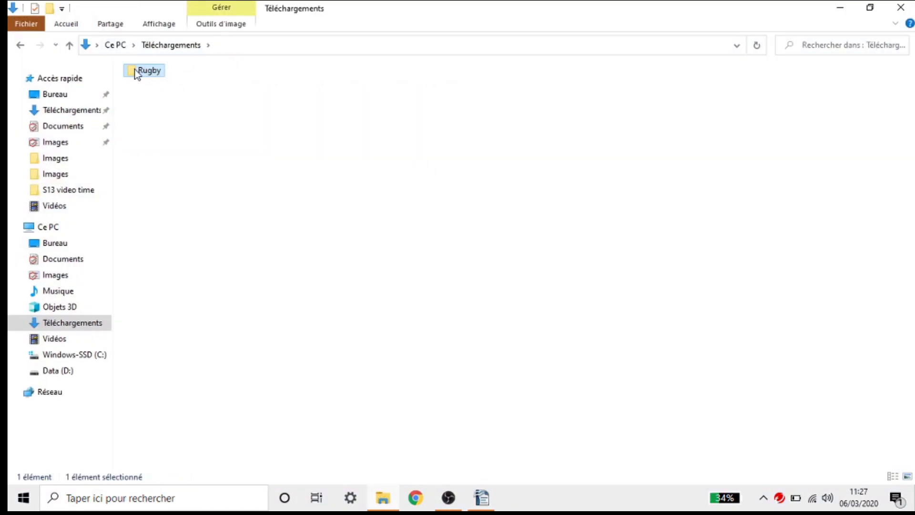
pyautogui.doubleClick(138, 72)
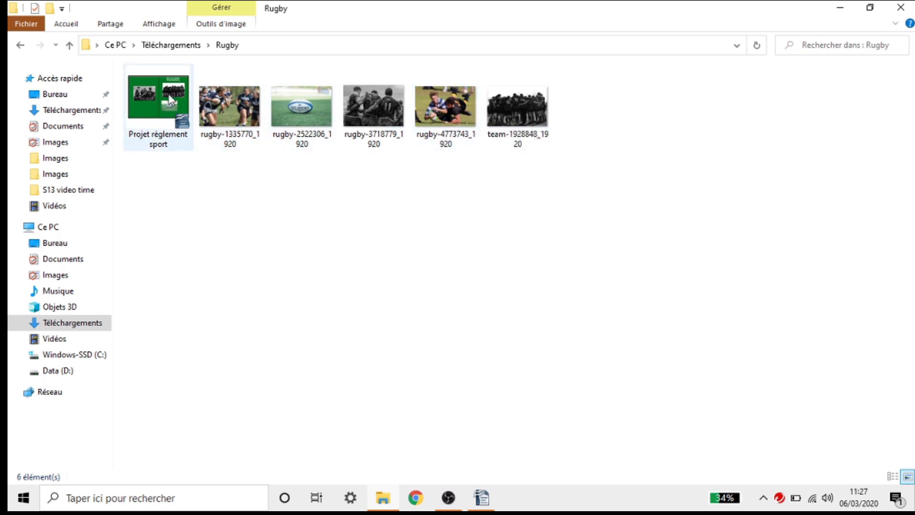
pyautogui.click(840, 8)
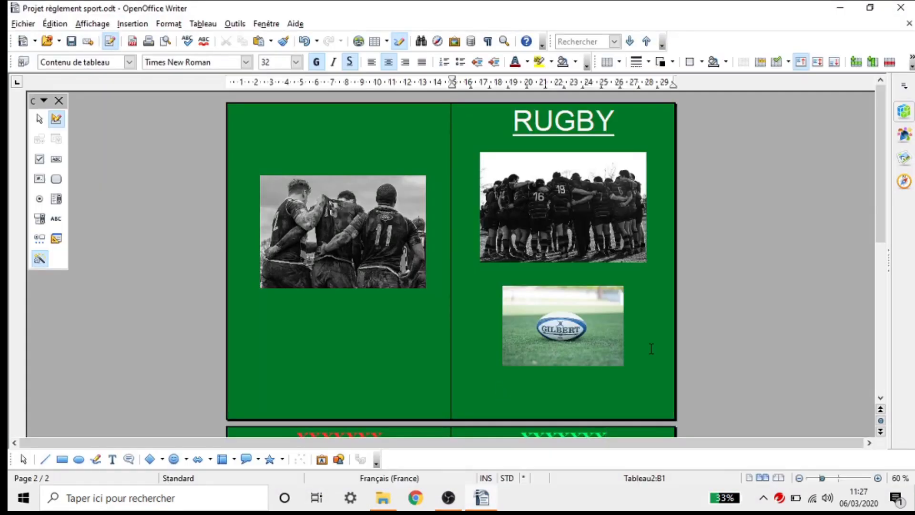
# Create a new blank text document
pyautogui.click(23, 23)
pyautogui.moveTo(50, 40)
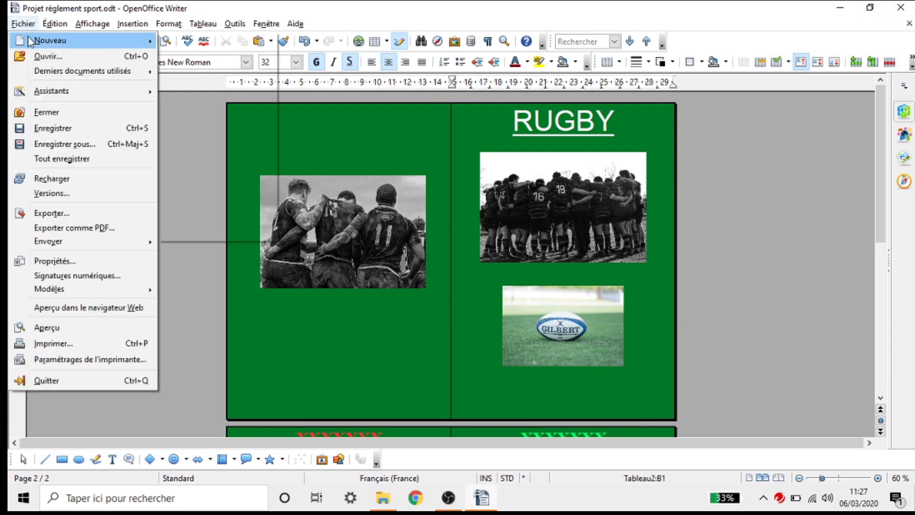
pyautogui.click(258, 42)
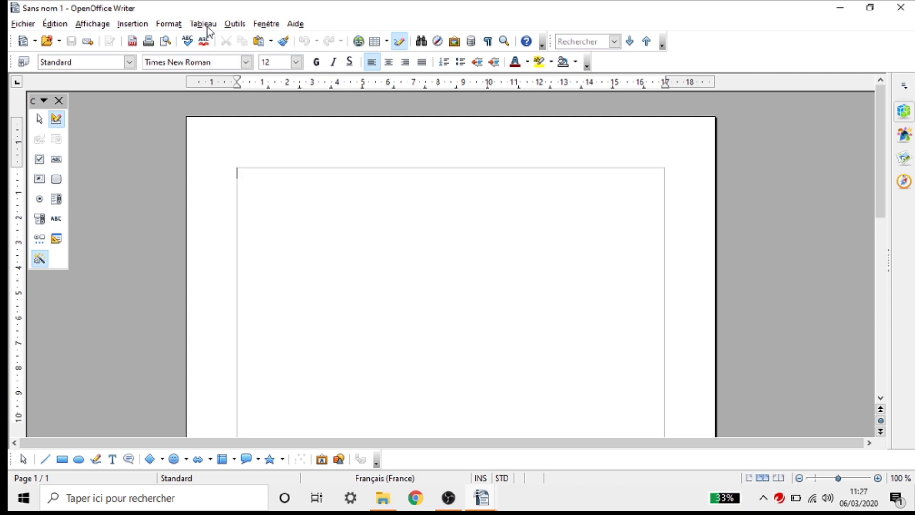
# Set the page style to landscape orientation with all four margins at 0 cm, accepting margins outside the printable area
pyautogui.click(168, 24)
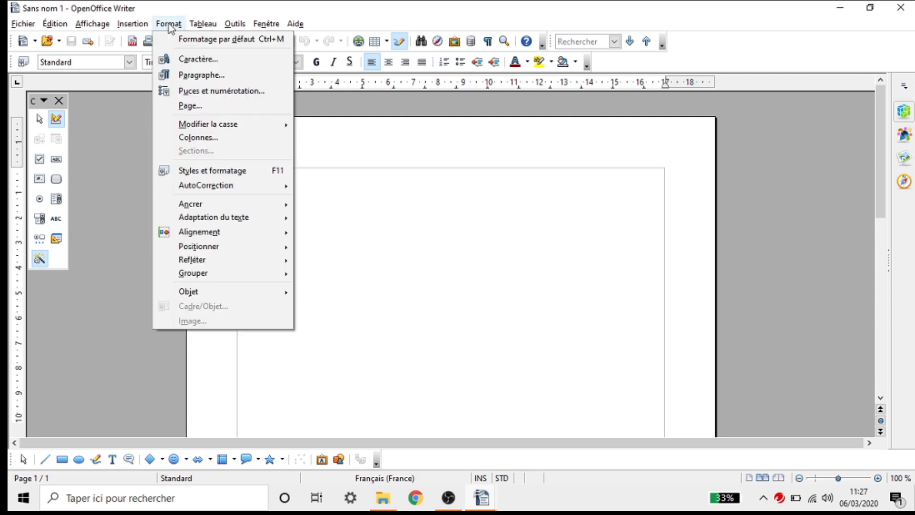
pyautogui.click(175, 106)
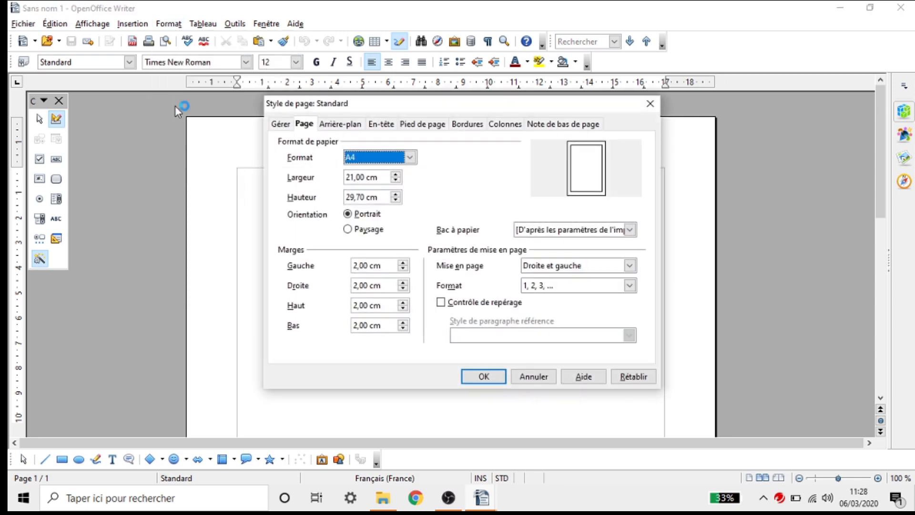
pyautogui.click(350, 229)
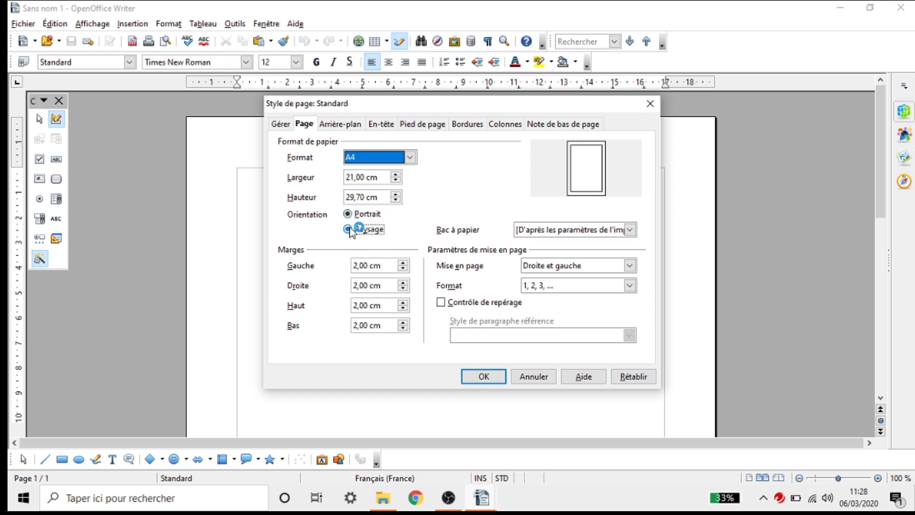
pyautogui.tripleClick(384, 267)
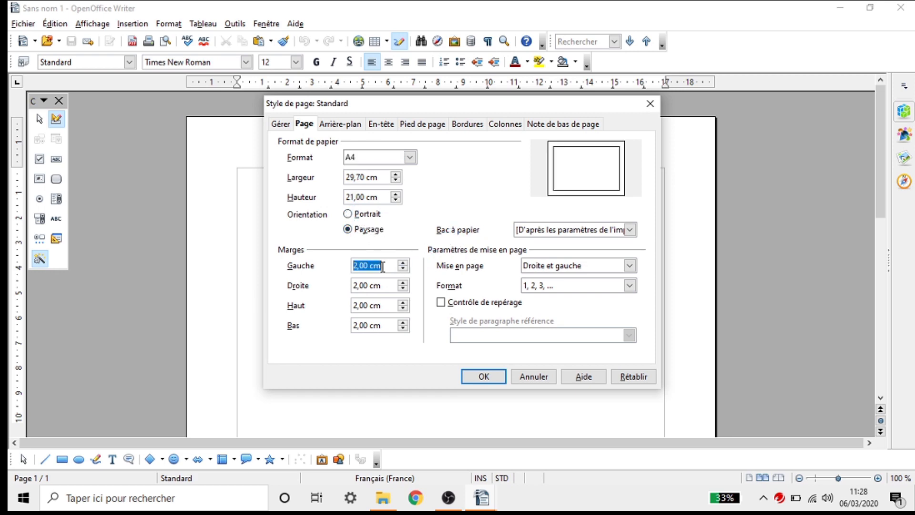
pyautogui.write('0')
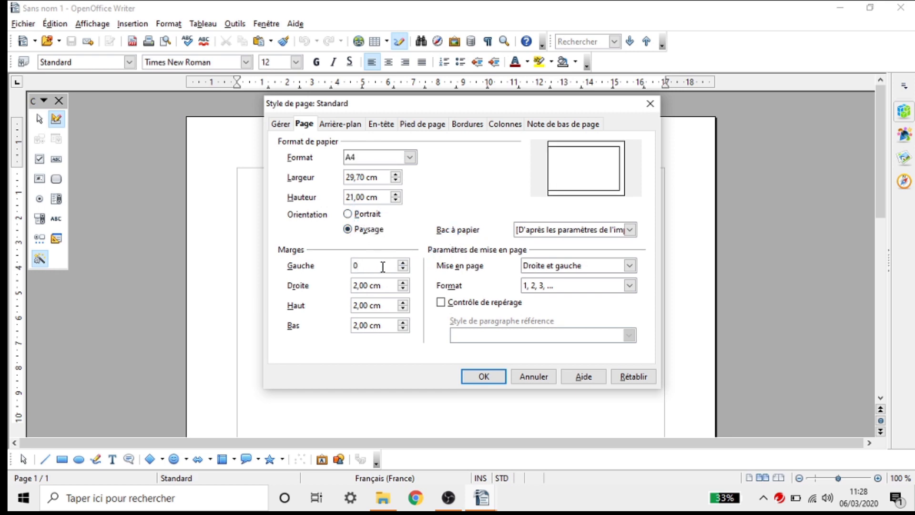
pyautogui.press('Tab')
pyautogui.write('0')
pyautogui.press('Tab')
pyautogui.write('0')
pyautogui.press('Tab')
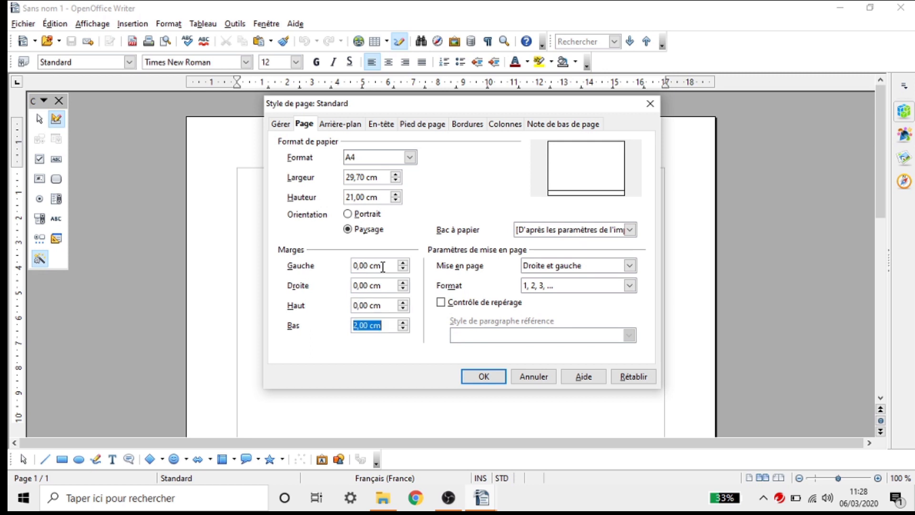
pyautogui.write('0')
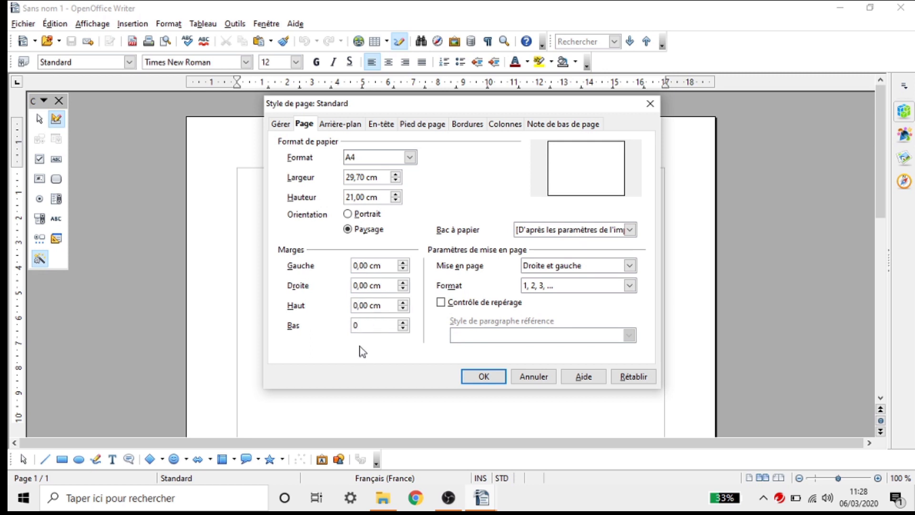
pyautogui.click(342, 125)
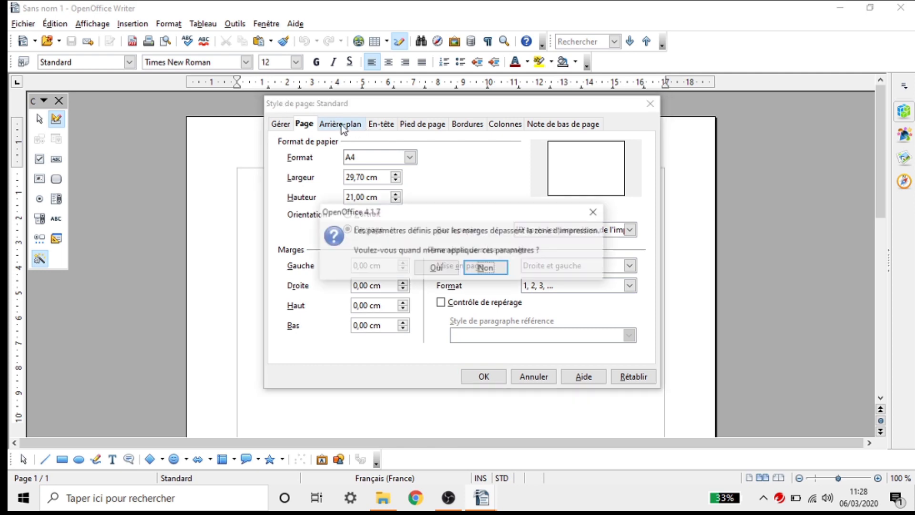
pyautogui.click(441, 269)
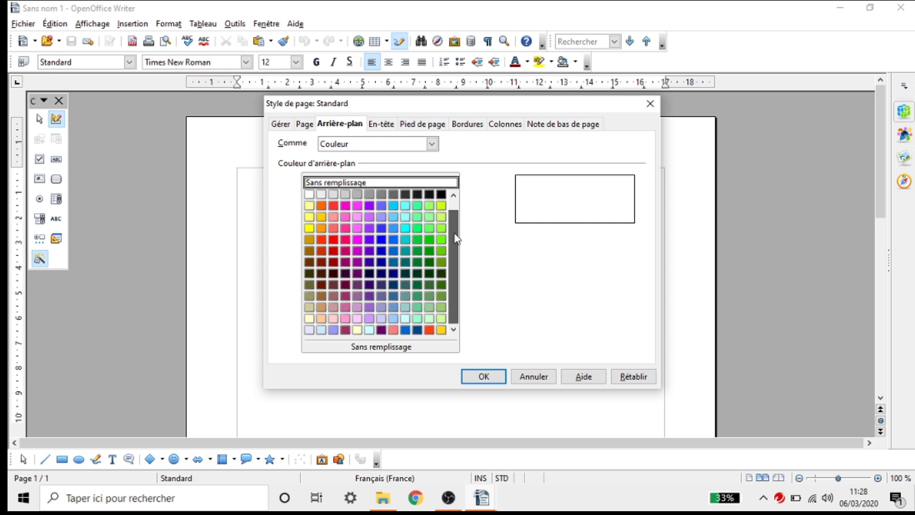
# Apply the dark green Vert 5 as the page background colour
pyautogui.scroll(-1, 459, 253)
pyautogui.scroll(1, 460, 191)
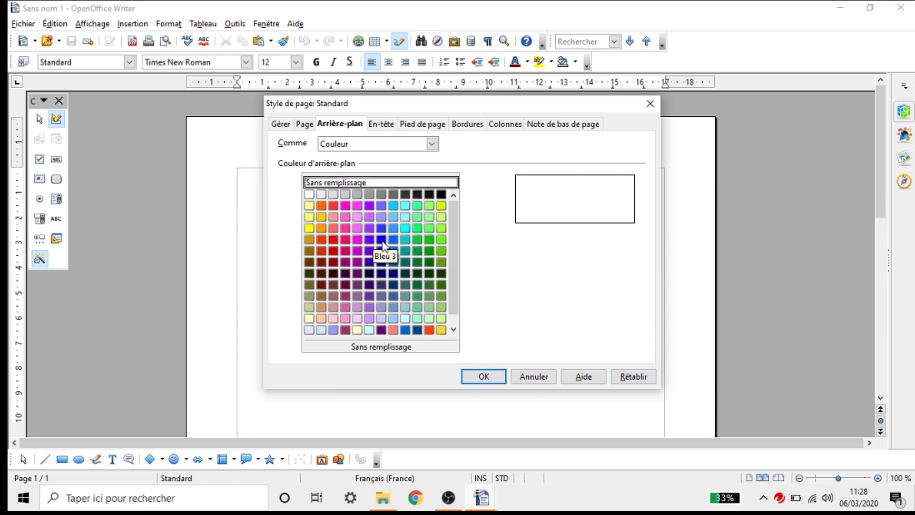
pyautogui.click(427, 263)
pyautogui.click(481, 375)
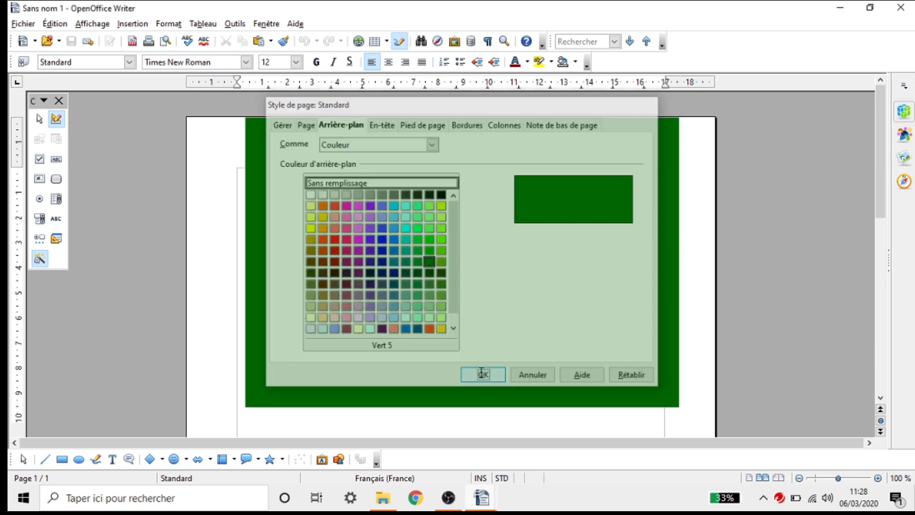
# Insert a manual page break to add a second page to the document
pyautogui.scroll(-2, 496, 286)
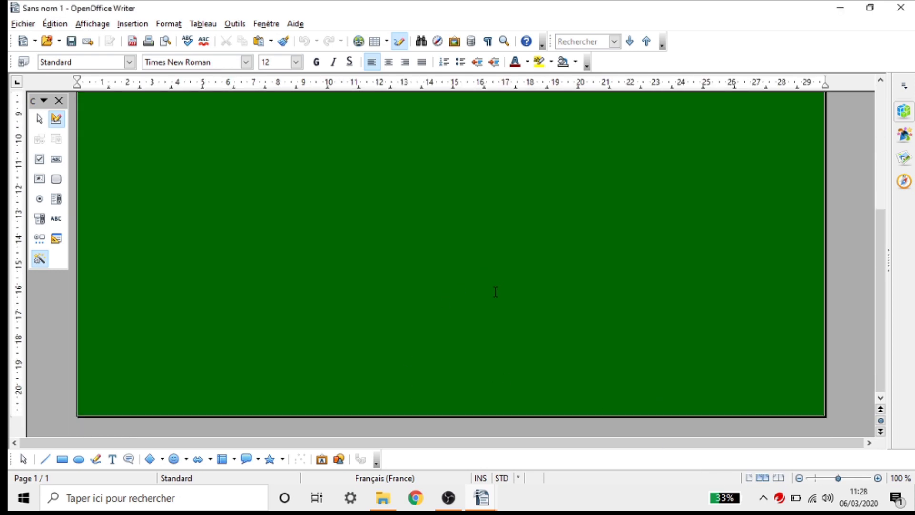
pyautogui.scroll(3, 495, 291)
pyautogui.scroll(-4, 373, 358)
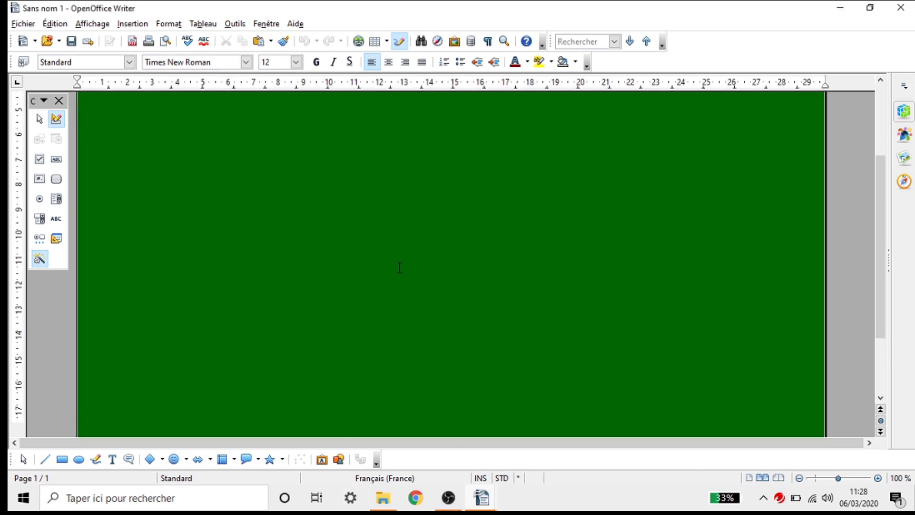
pyautogui.click(136, 24)
pyautogui.click(145, 41)
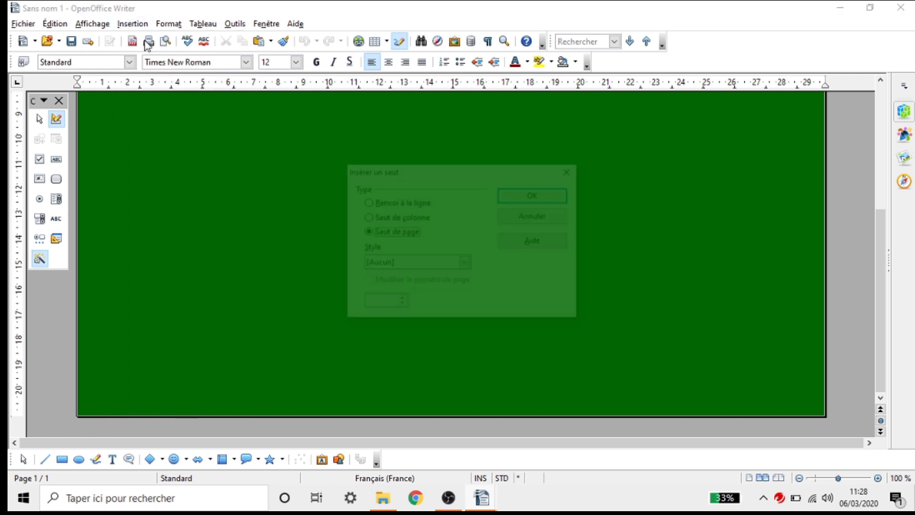
pyautogui.click(513, 199)
# Insert a table with two columns and one row at the top of the first page
pyautogui.scroll(3, 355, 242)
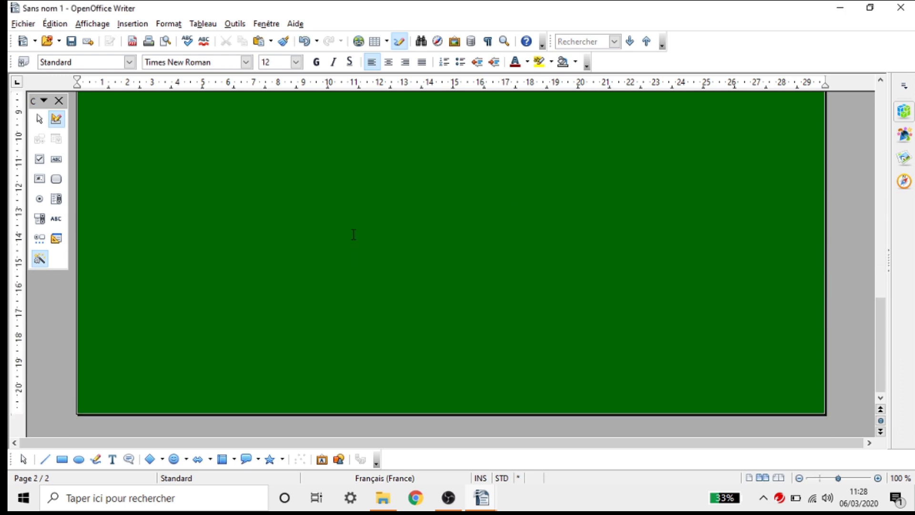
pyautogui.scroll(5, 350, 225)
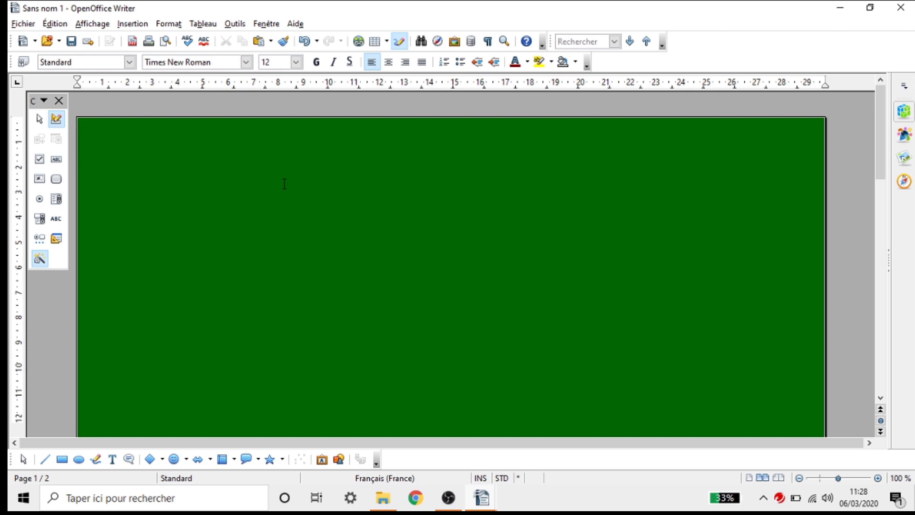
pyautogui.click(387, 42)
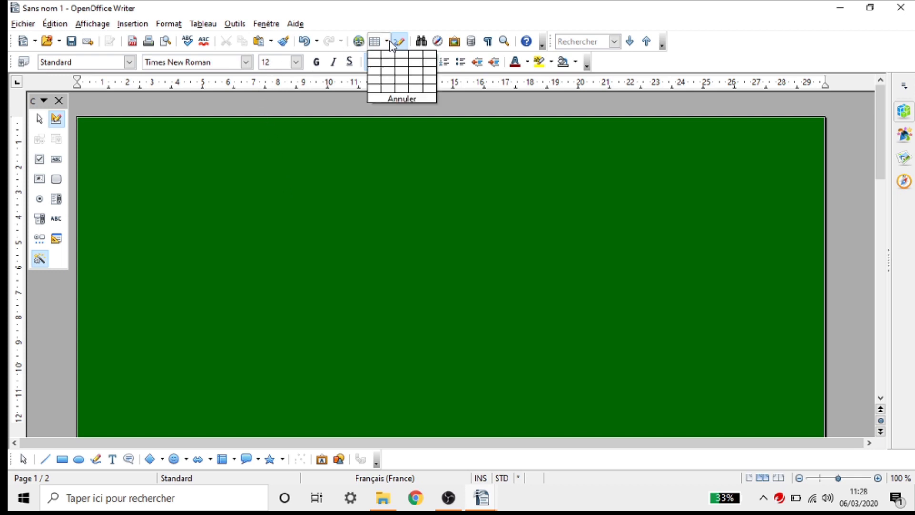
pyautogui.click(388, 54)
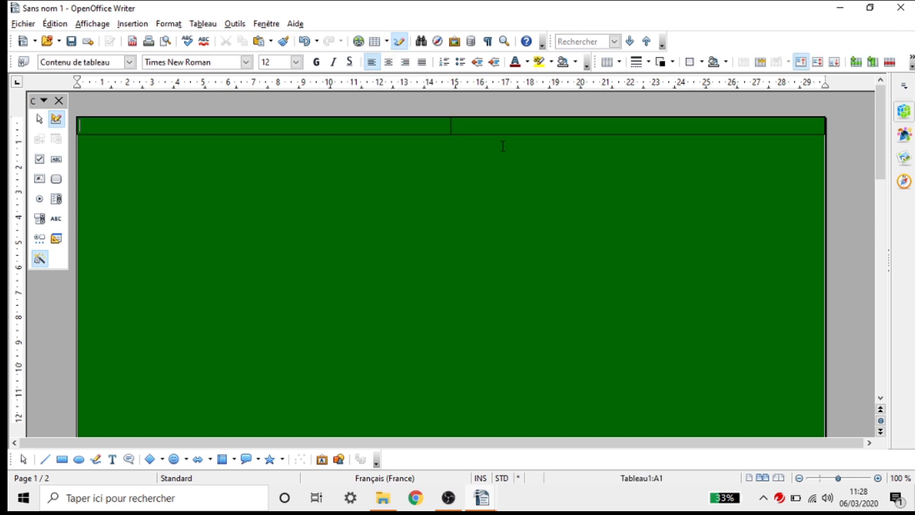
# Fill the first table's right cell with blank lines until the table extends down to the bottom of the first page
pyautogui.click(487, 129)
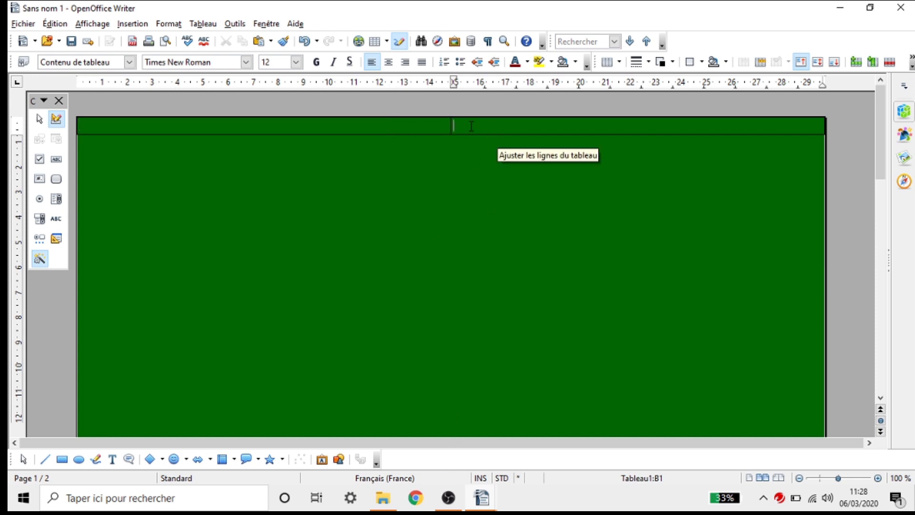
pyautogui.press('Return')
pyautogui.press('Return')
pyautogui.press('Return')
pyautogui.press('Return')
pyautogui.press('Return')
pyautogui.press('Return')
pyautogui.press('Return')
pyautogui.press('Return')
pyautogui.press('Return')
pyautogui.press('Return')
pyautogui.press('Return')
pyautogui.press('Return')
pyautogui.press('Return')
pyautogui.press('Return')
pyautogui.press('Return')
pyautogui.press('Return')
pyautogui.press('Return')
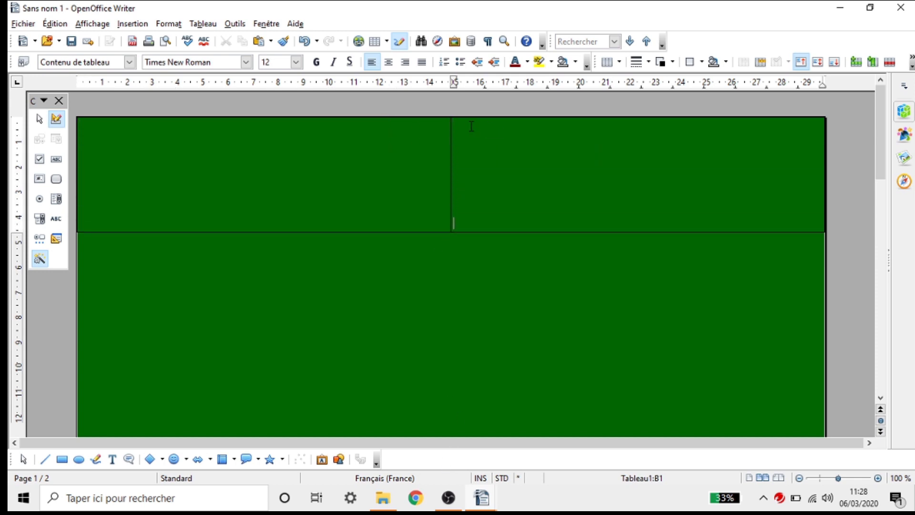
pyautogui.press('Return')
pyautogui.press('Return')
pyautogui.press('Return')
pyautogui.press('Return')
pyautogui.press('Return')
pyautogui.press('Return')
pyautogui.press('Return')
pyautogui.press('Return')
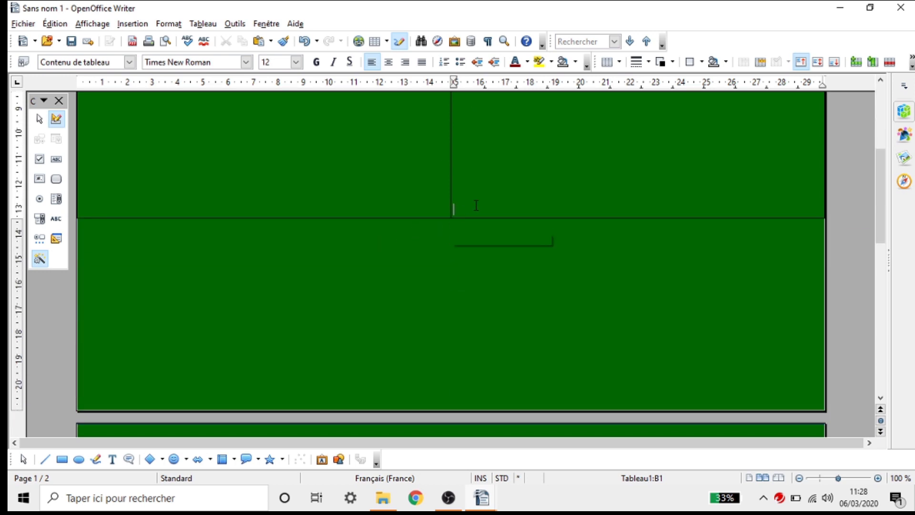
pyautogui.press('Return')
pyautogui.press('Return')
pyautogui.press('Return')
pyautogui.press('Return')
pyautogui.press('Return')
pyautogui.press('Return')
pyautogui.press('Return')
pyautogui.press('Return')
pyautogui.press('Return')
pyautogui.press('Return')
pyautogui.press('Return')
pyautogui.press('Return')
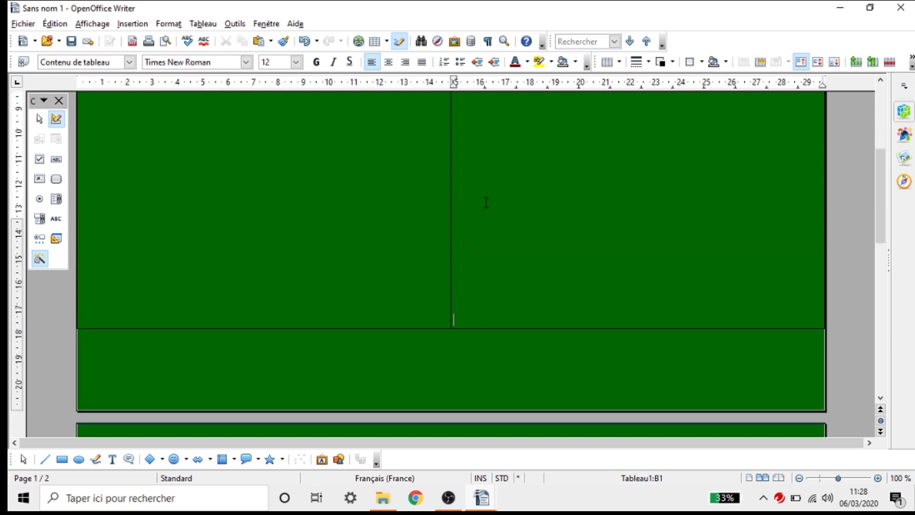
pyautogui.press('Return')
pyautogui.press('Return')
pyautogui.press('Return')
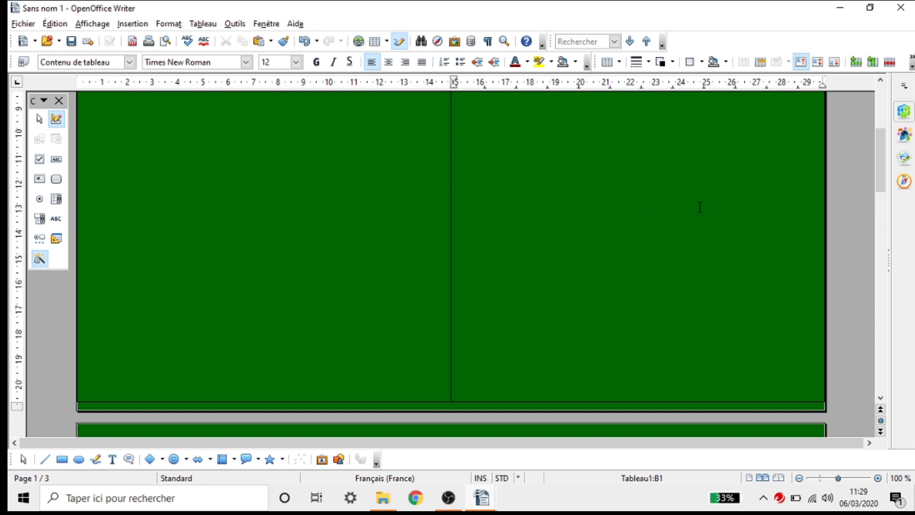
# Insert a table with two columns and one row at the top of the second page
pyautogui.scroll(-8, 701, 207)
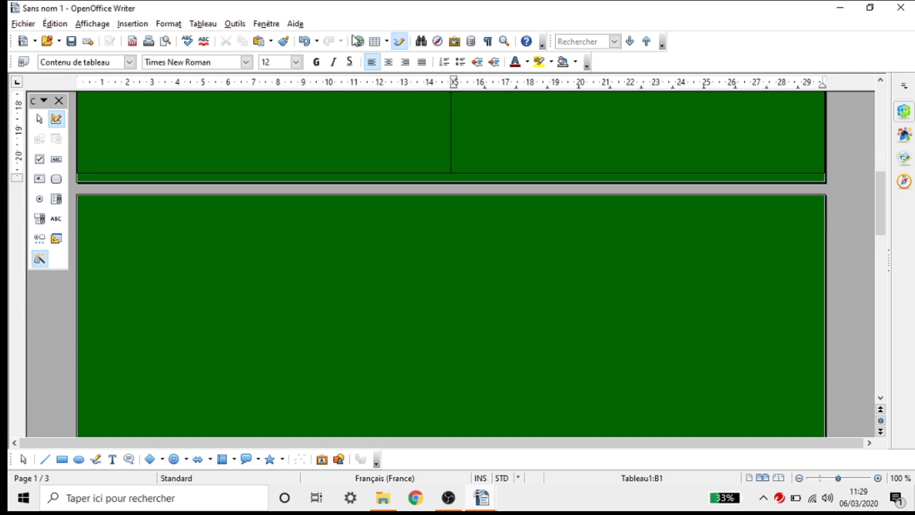
pyautogui.click(380, 41)
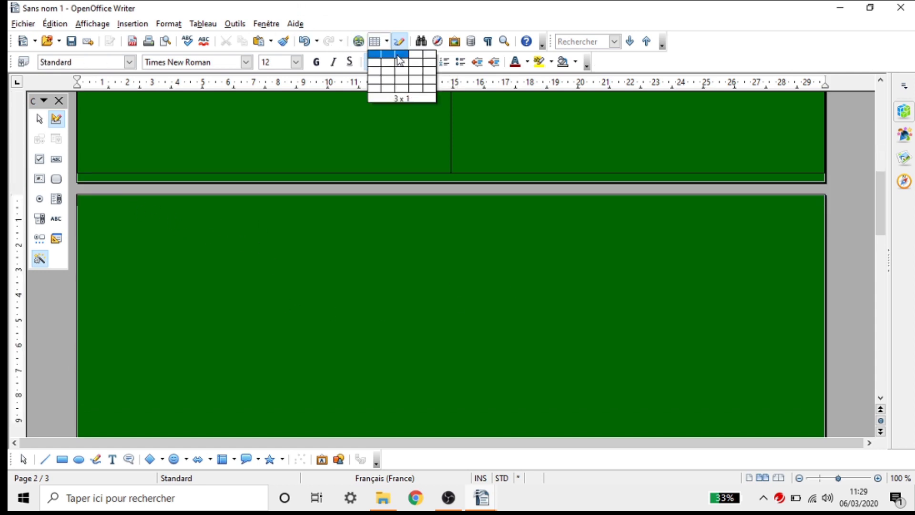
pyautogui.click(384, 58)
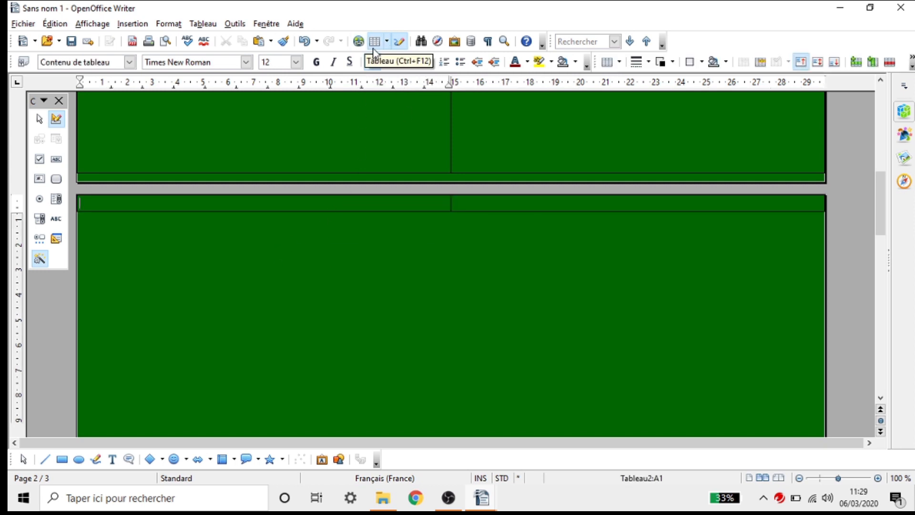
pyautogui.click(129, 23)
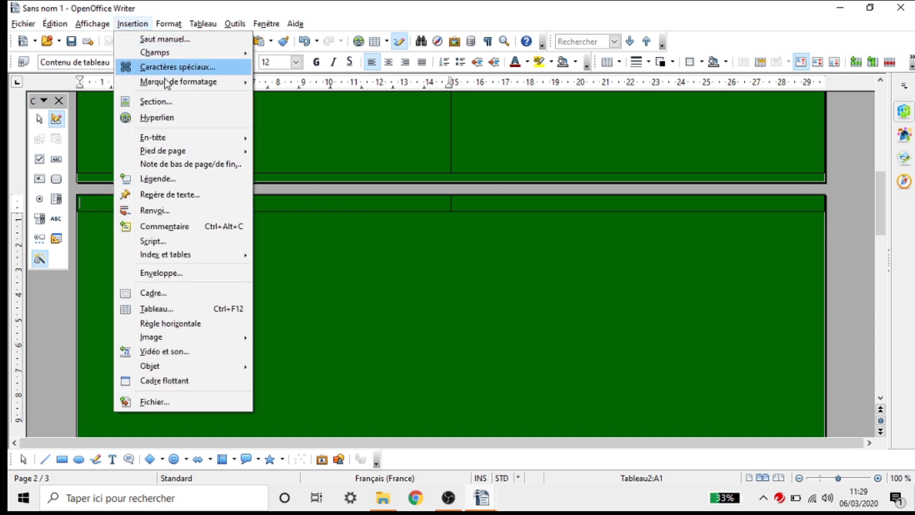
pyautogui.click(157, 309)
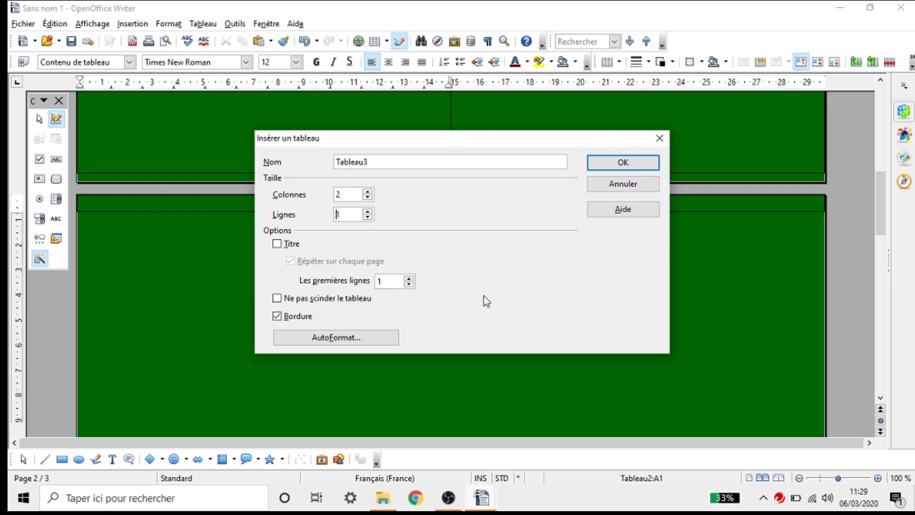
pyautogui.click(619, 186)
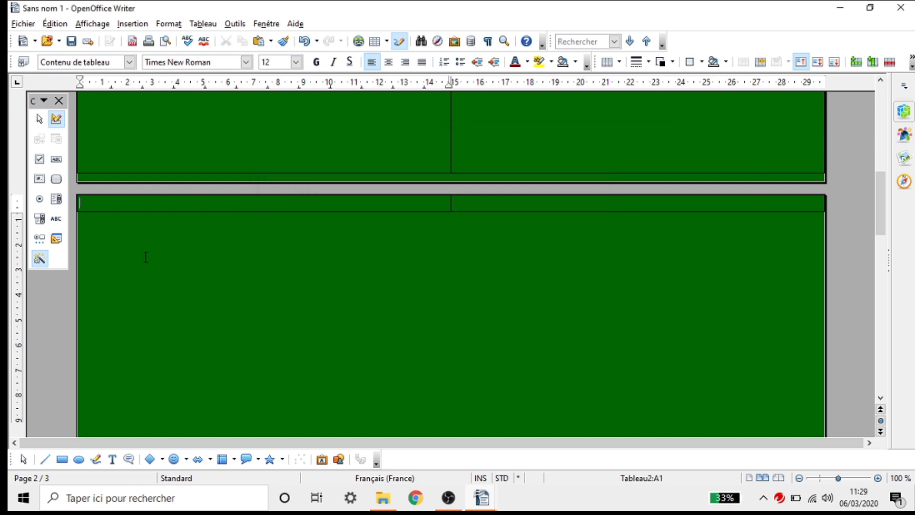
# Fill the second table's right cell with blank lines until the table reaches the bottom of the second page
pyautogui.click(511, 206)
pyautogui.press('Return')
pyautogui.press('Return')
pyautogui.press('Return')
pyautogui.press('Return')
pyautogui.press('Return')
pyautogui.press('Return')
pyautogui.press('Return')
pyautogui.press('Return')
pyautogui.press('Return')
pyautogui.press('Return')
pyautogui.press('Return')
pyautogui.press('Return')
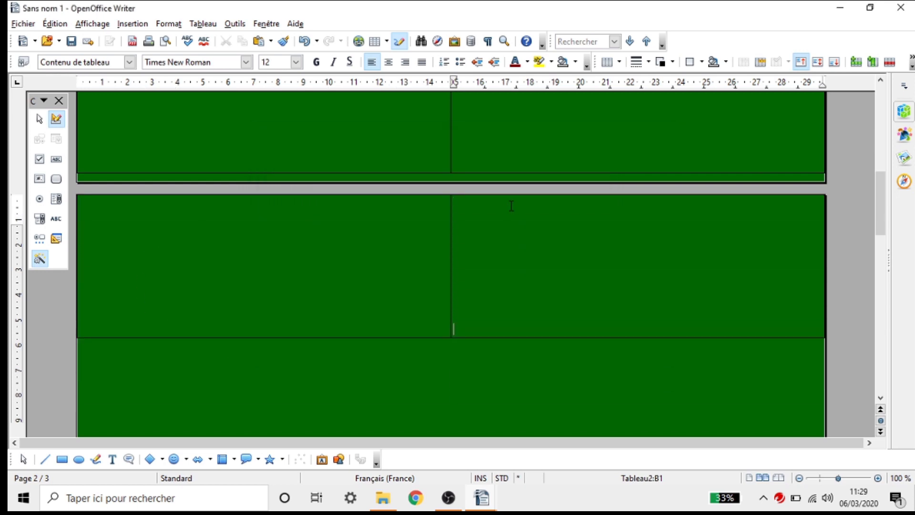
pyautogui.press('Return')
pyautogui.press('Return')
pyautogui.press('Return')
pyautogui.press('Return')
pyautogui.press('Return')
pyautogui.press('Return')
pyautogui.press('Return')
pyautogui.press('Return')
pyautogui.press('Return')
pyautogui.press('Return')
pyautogui.press('Return')
pyautogui.press('Return')
pyautogui.press('Return')
pyautogui.press('Return')
pyautogui.press('Return')
pyautogui.press('Return')
pyautogui.press('Return')
pyautogui.press('Return')
pyautogui.press('Return')
pyautogui.press('Return')
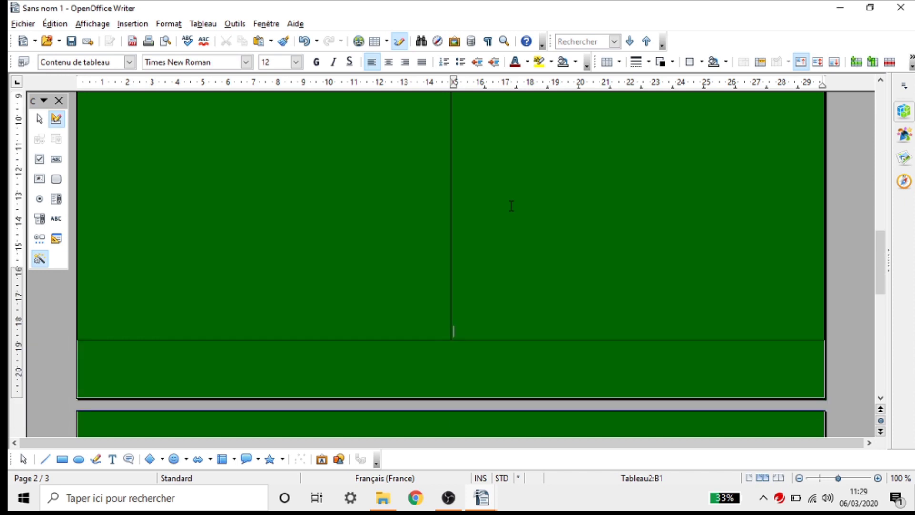
pyautogui.press('Return')
pyautogui.press('Return')
pyautogui.press('Return')
pyautogui.press('Return')
pyautogui.press('Return')
# Remove the surplus blank page after the second table by undoing the latest change, and return to the first page
pyautogui.scroll(-5, 514, 296)
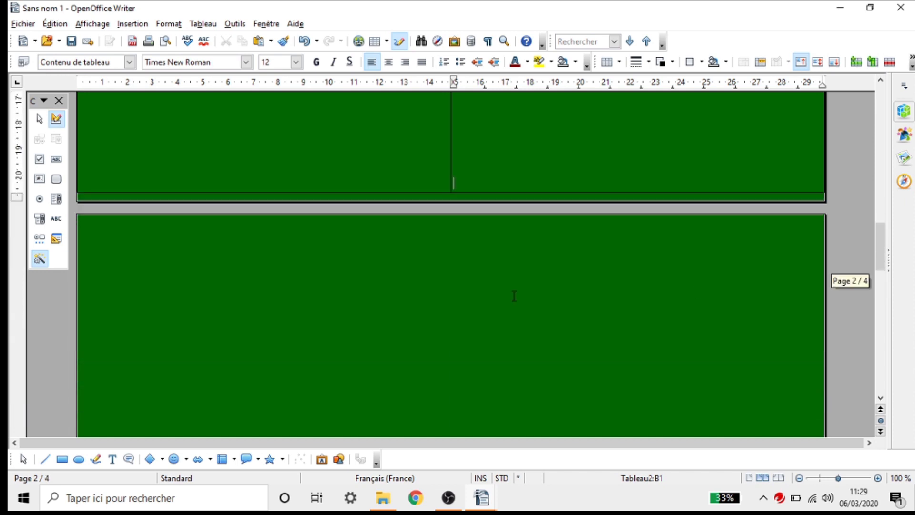
pyautogui.click(382, 273)
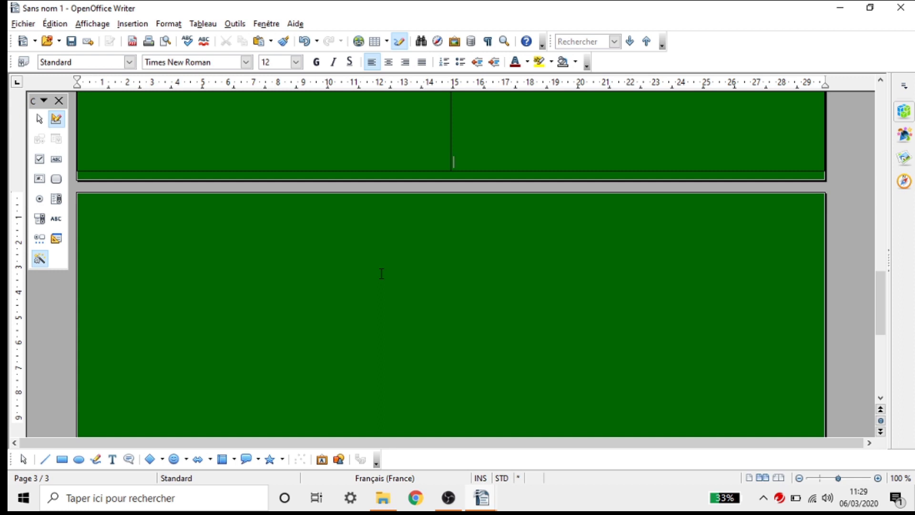
pyautogui.hotkey('ctrl', 'z')
pyautogui.scroll(5, 490, 431)
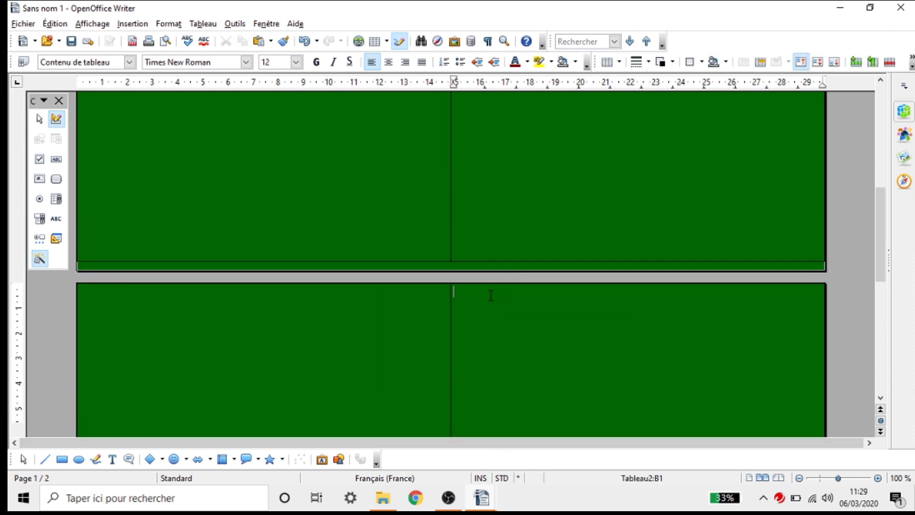
pyautogui.scroll(10, 490, 294)
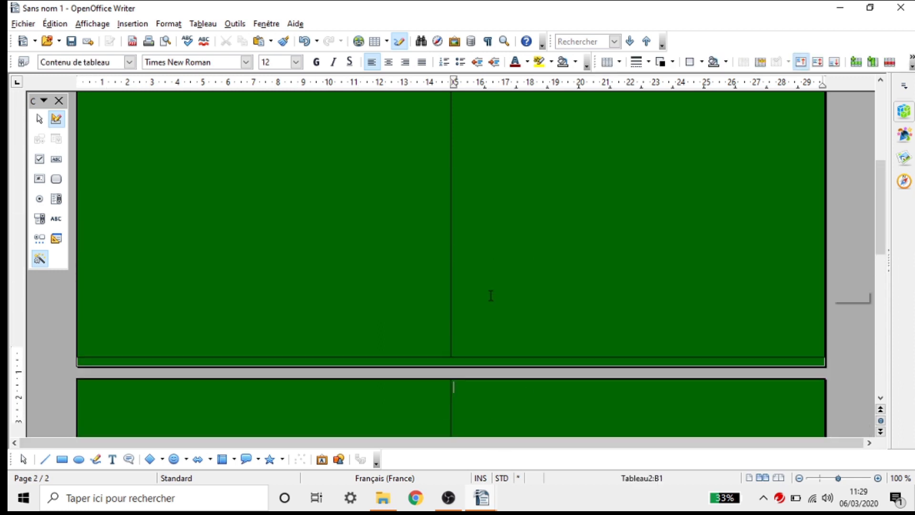
# Enter the centred title RUGBY at the top of the first page's right-hand table cell
pyautogui.click(278, 148)
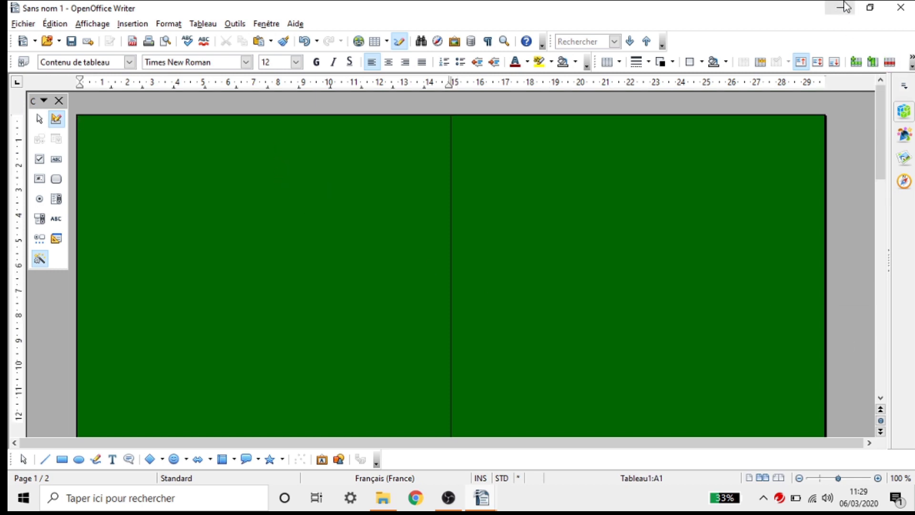
pyautogui.click(508, 129)
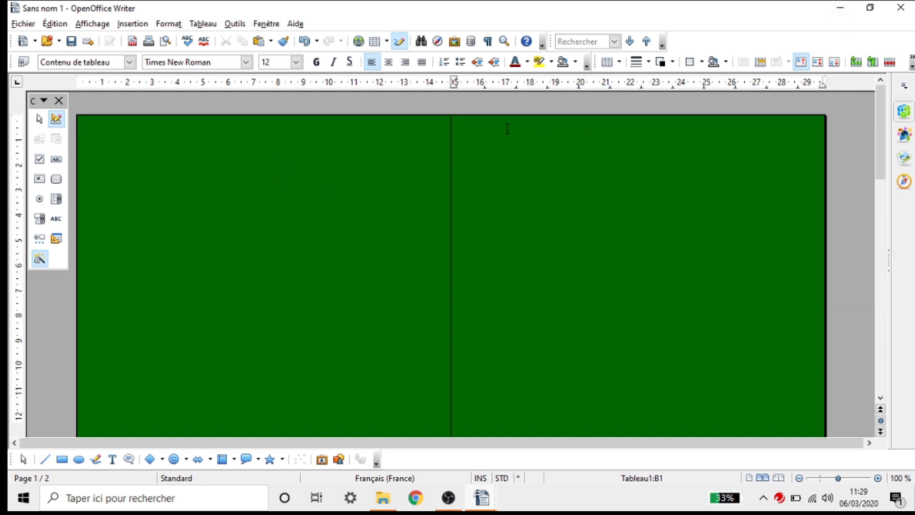
pyautogui.scroll(-3, 495, 141)
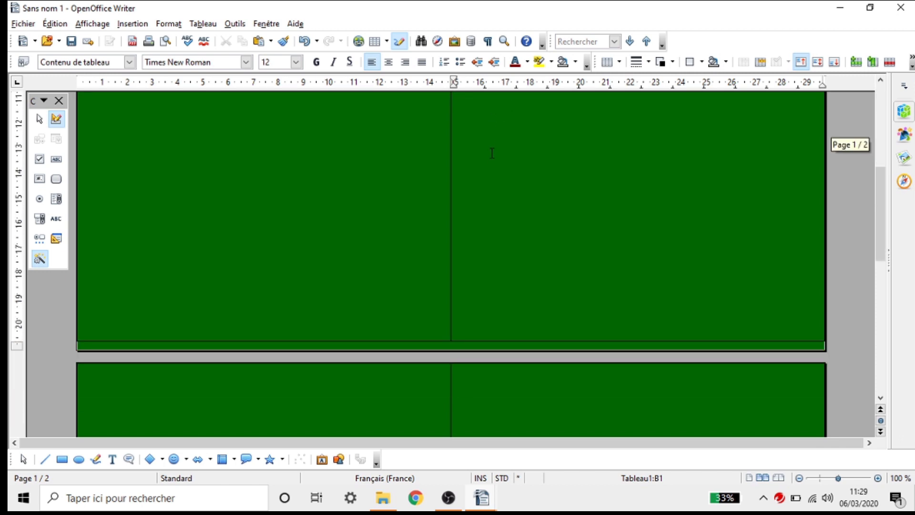
pyautogui.scroll(3, 547, 153)
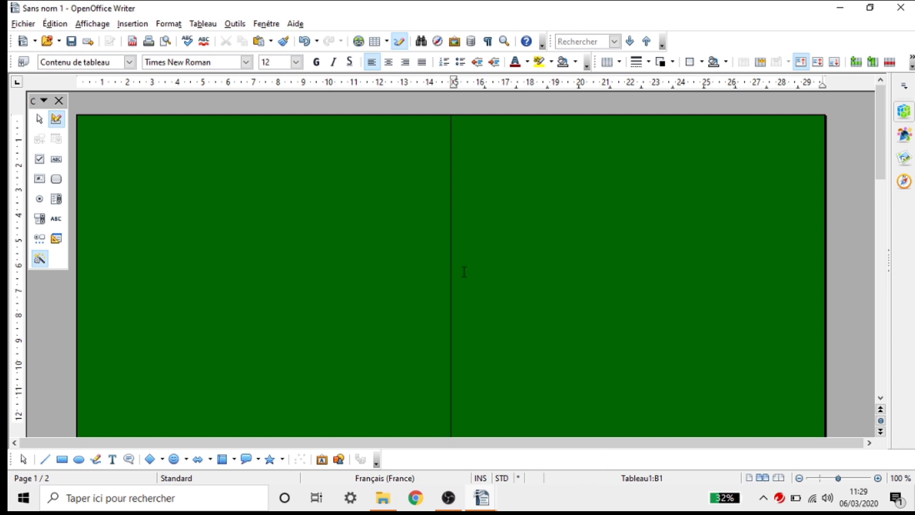
pyautogui.scroll(-3, 446, 309)
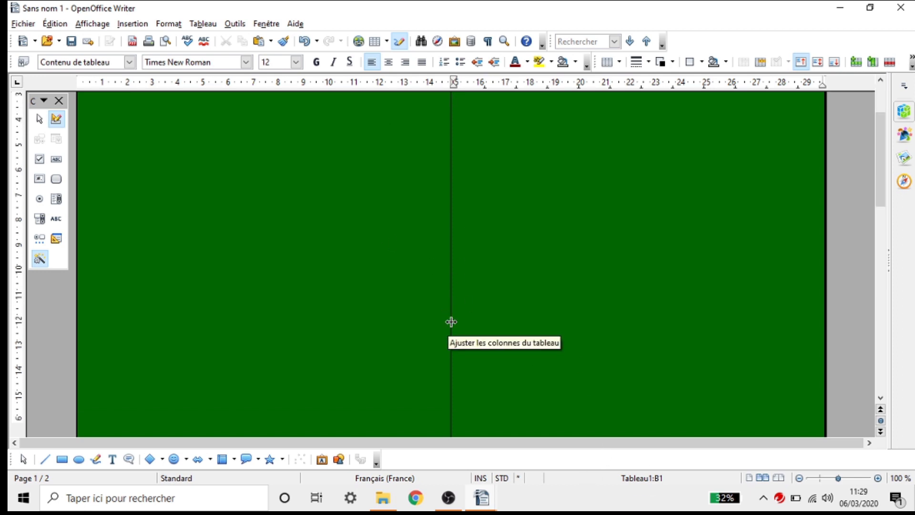
pyautogui.scroll(3, 529, 296)
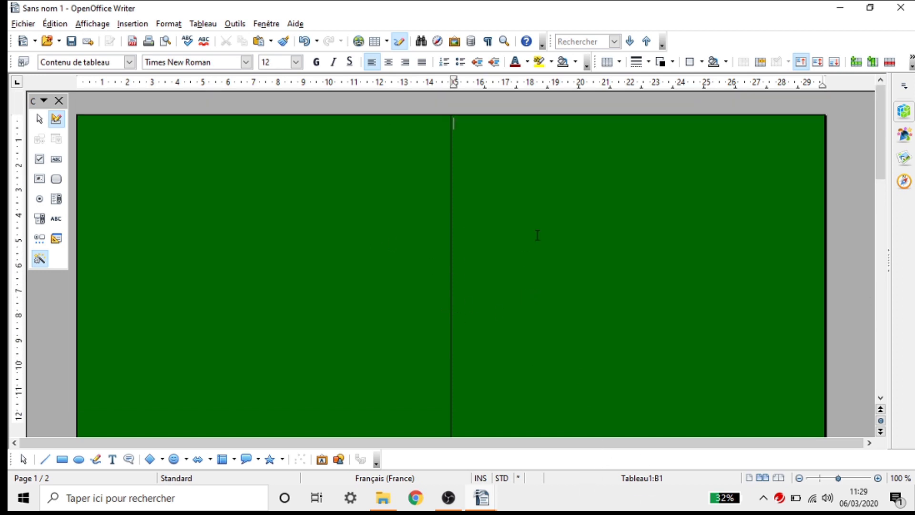
pyautogui.click(389, 62)
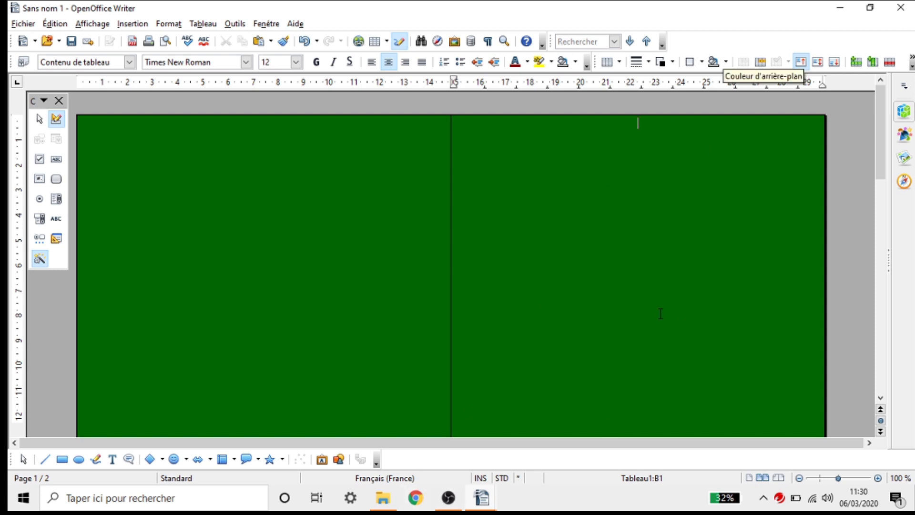
pyautogui.write('RUGBY')
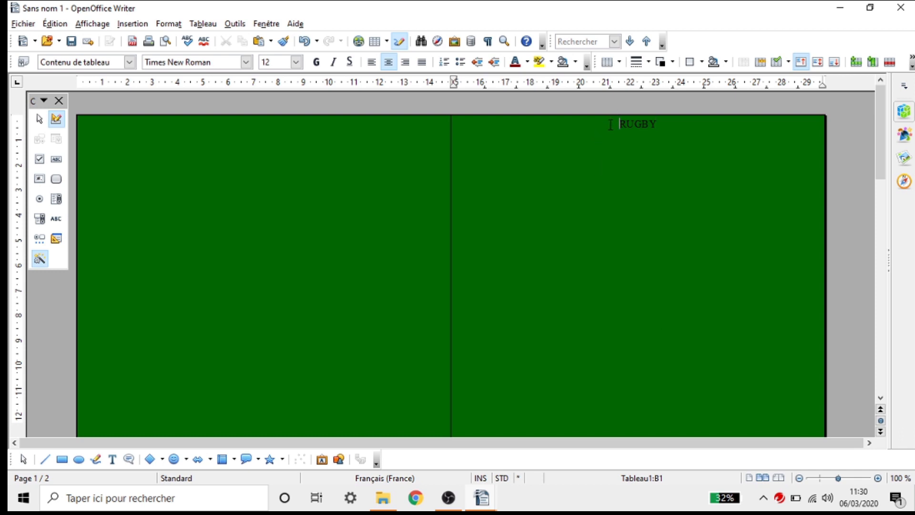
# Set the RUGBY title to 48 pt in the Arial font
pyautogui.moveTo(610, 125); pyautogui.dragTo(659, 125)
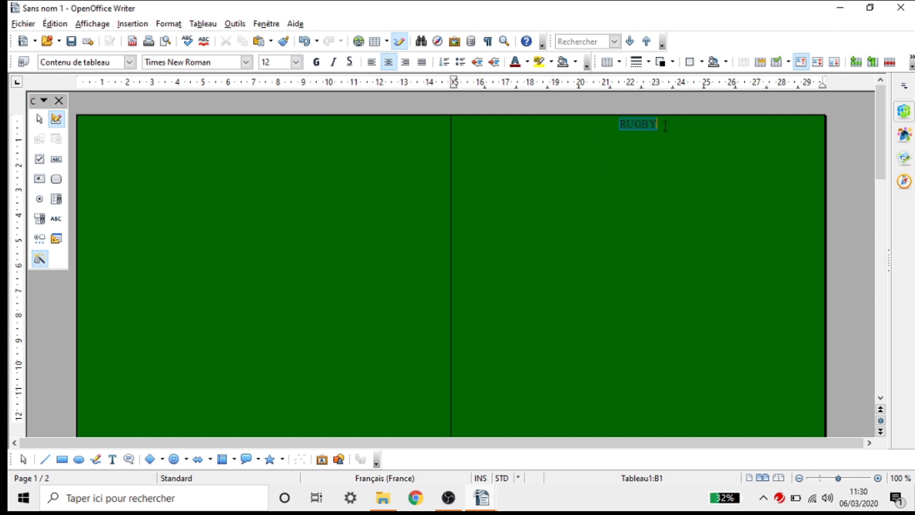
pyautogui.click(295, 64)
pyautogui.scroll(-5, 283, 157)
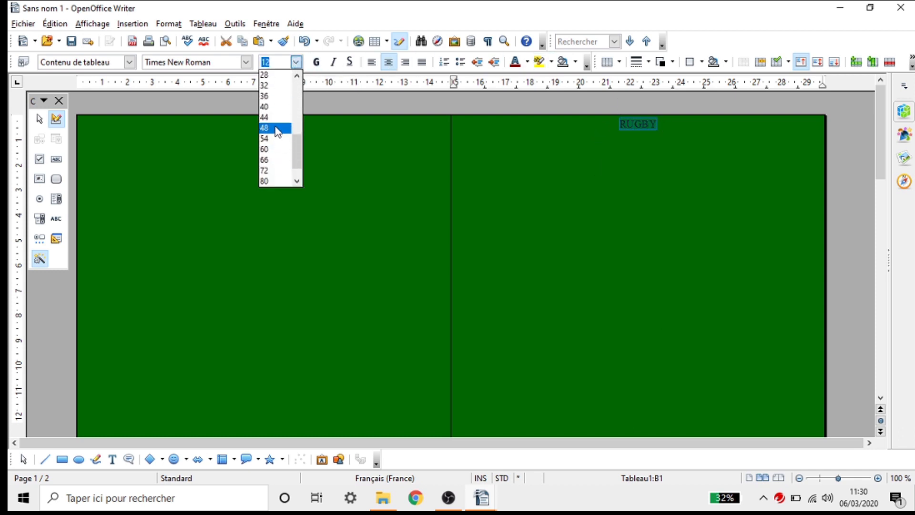
pyautogui.click(276, 129)
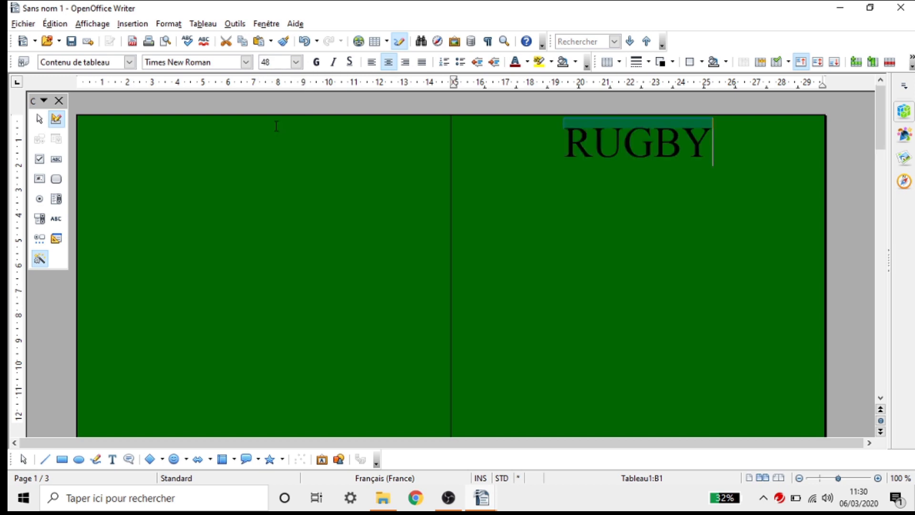
pyautogui.click(200, 62)
pyautogui.write('Ar')
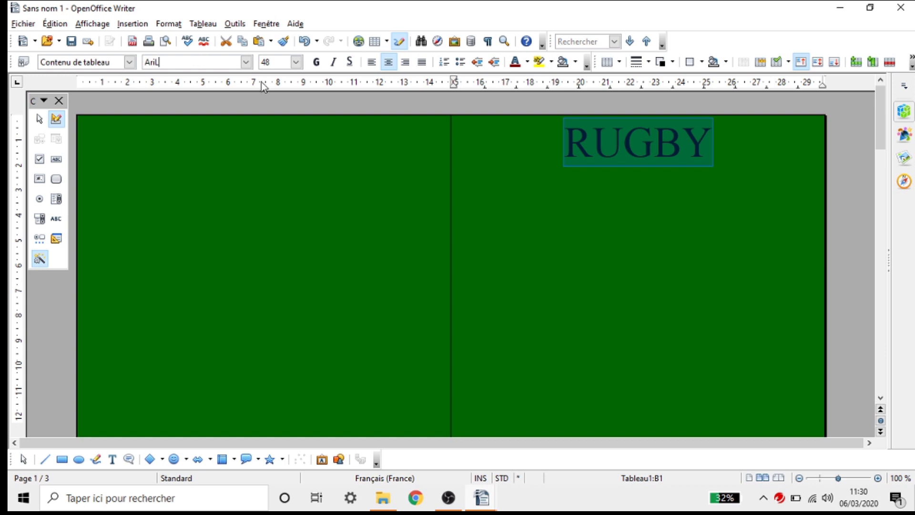
pyautogui.write('ial')
pyautogui.press('Return')
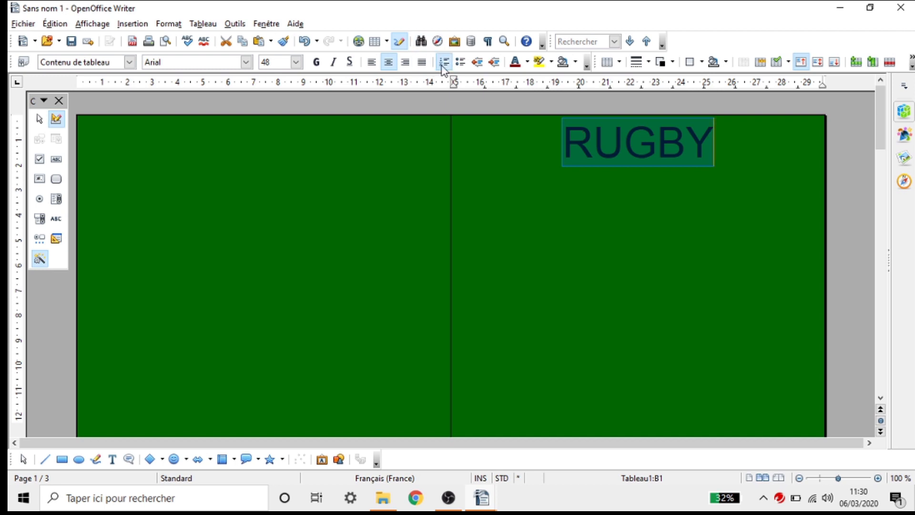
# Make the RUGBY title white, underlined and bold
pyautogui.click(527, 62)
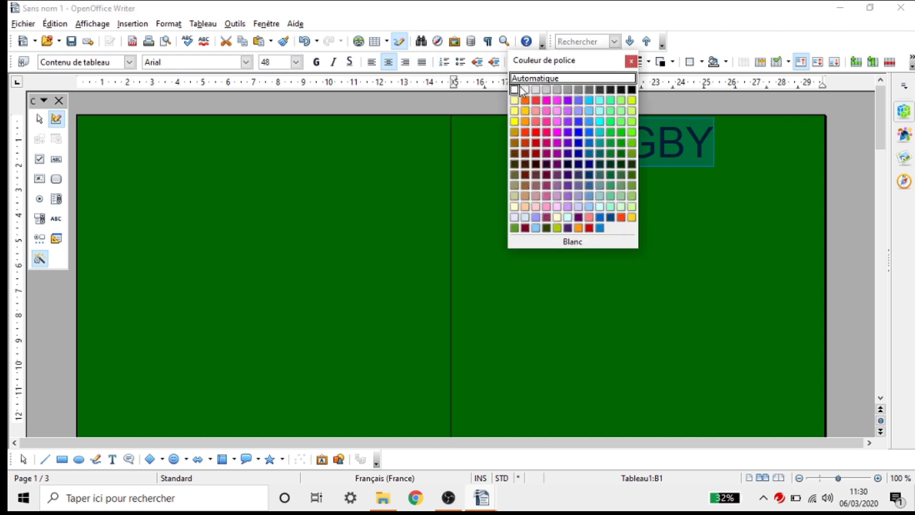
pyautogui.click(515, 90)
pyautogui.click(349, 63)
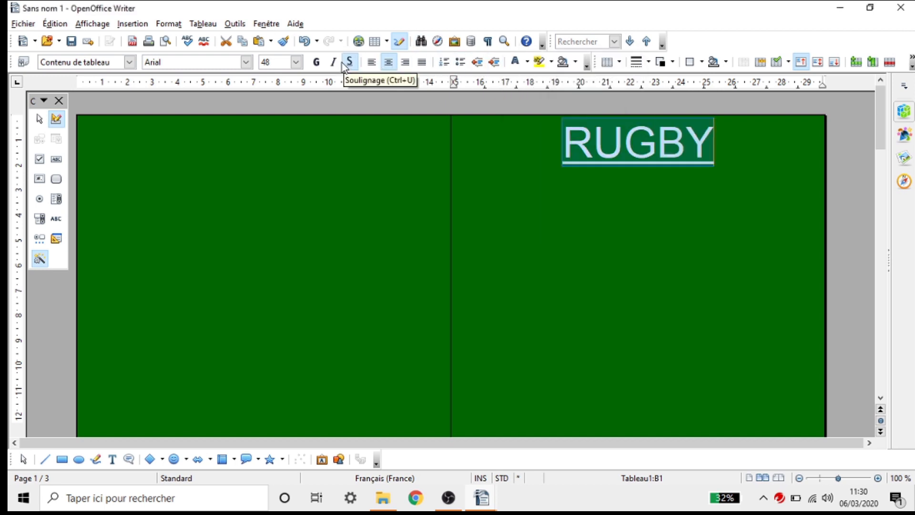
pyautogui.click(316, 62)
pyautogui.click(689, 244)
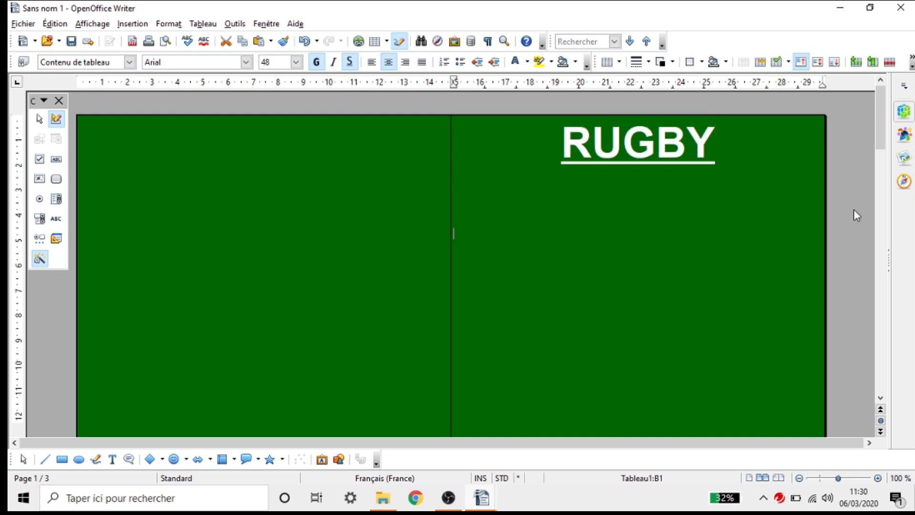
# Insert a blank line above the RUGBY title to move it down the page
pyautogui.click(562, 142)
pyautogui.press('Return')
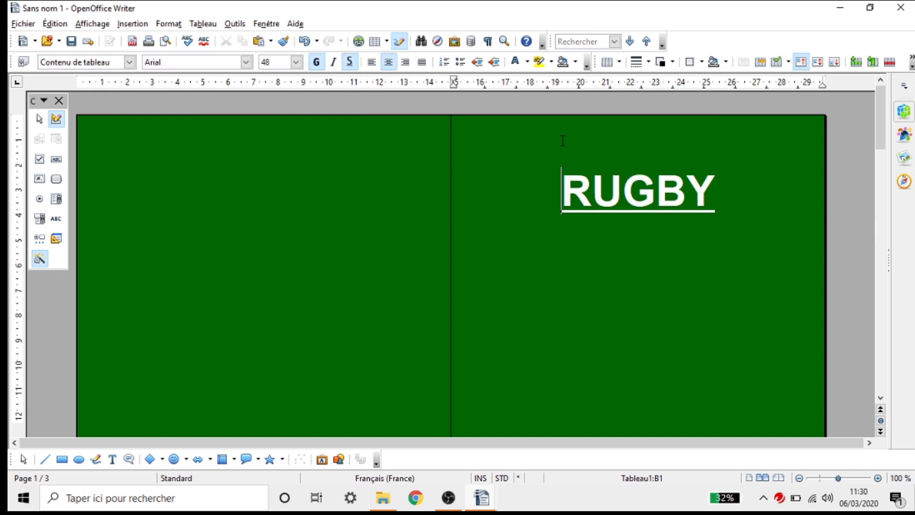
pyautogui.scroll(-3, 565, 145)
pyautogui.scroll(2, 567, 149)
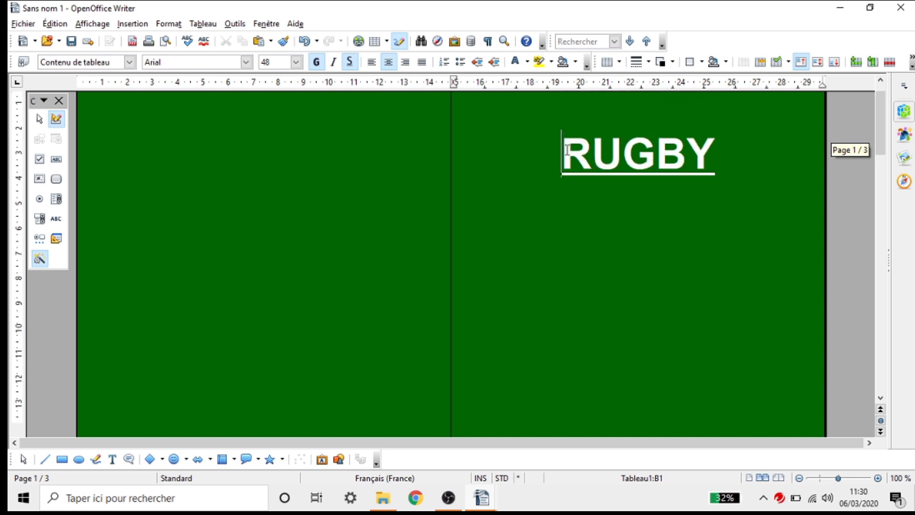
# Insert the image rugby-1335770_1920 from the Rugby folder in Téléchargements below the RUGBY title
pyautogui.click(715, 192)
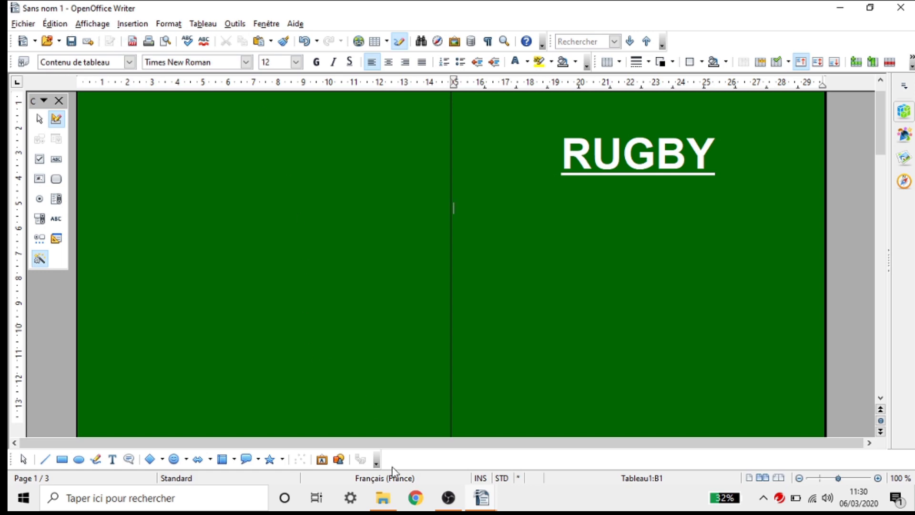
pyautogui.click(383, 497)
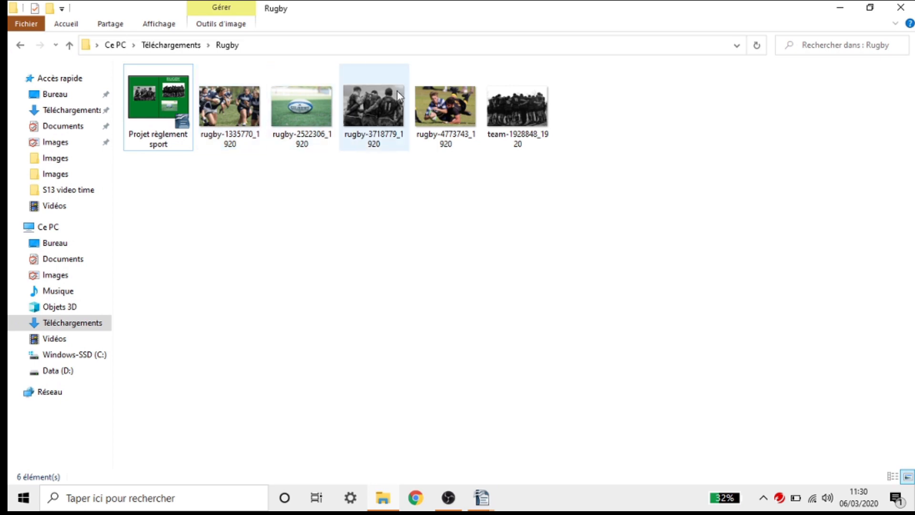
pyautogui.click(840, 8)
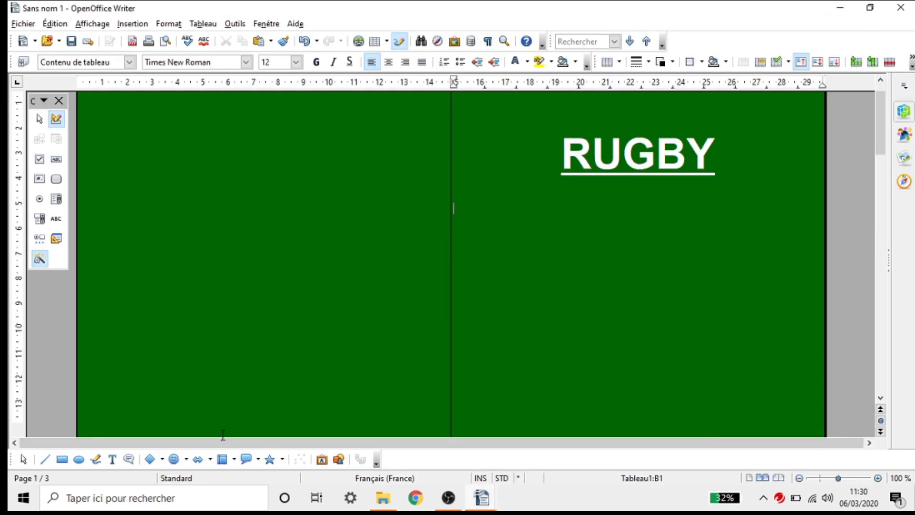
pyautogui.click(132, 24)
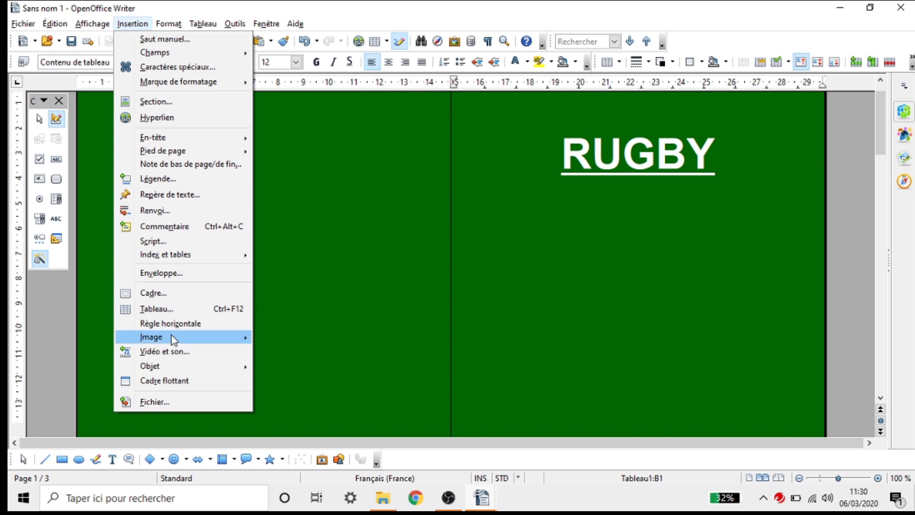
pyautogui.moveTo(172, 336)
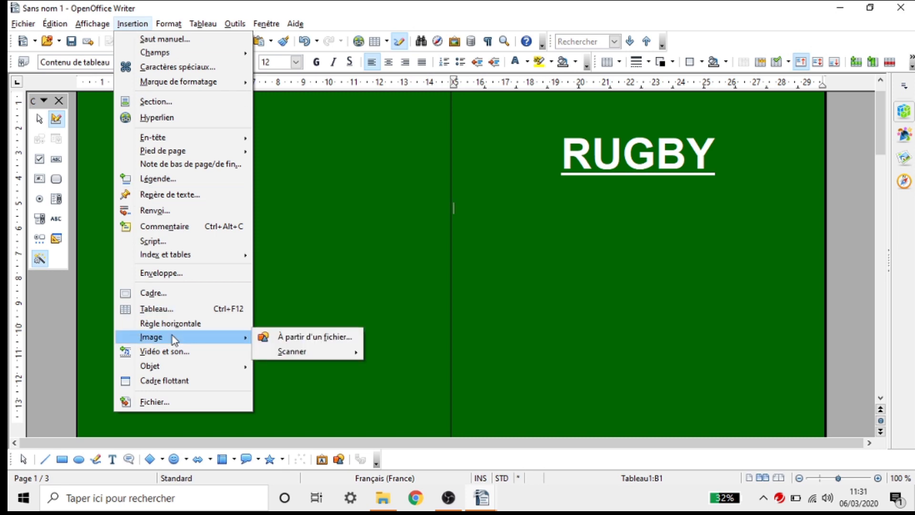
pyautogui.click(305, 339)
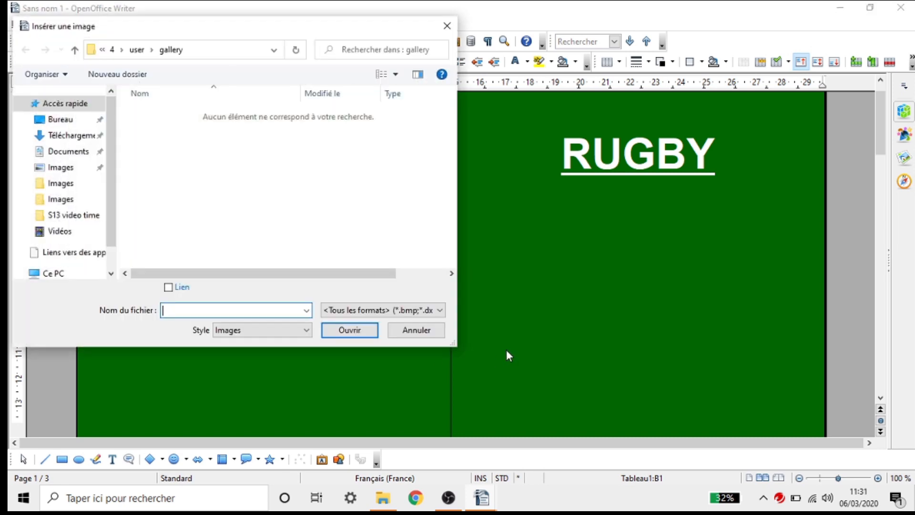
pyautogui.click(66, 138)
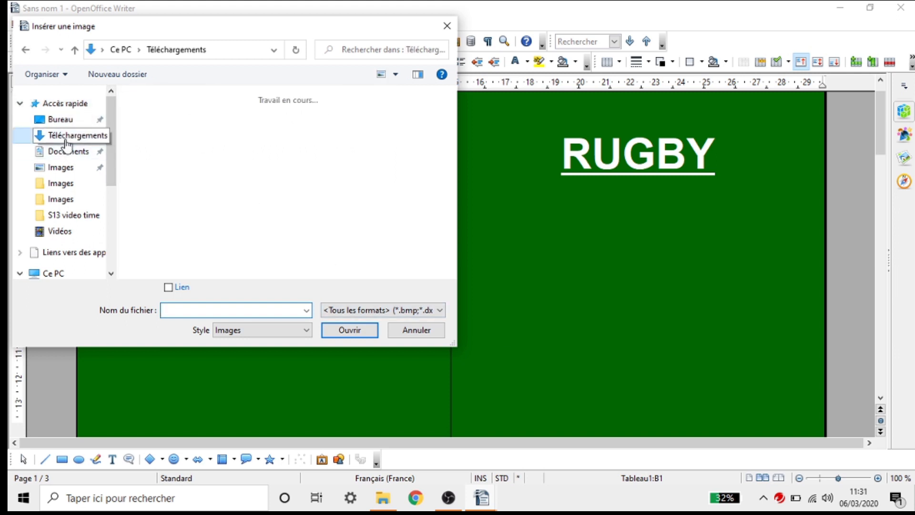
pyautogui.doubleClick(162, 137)
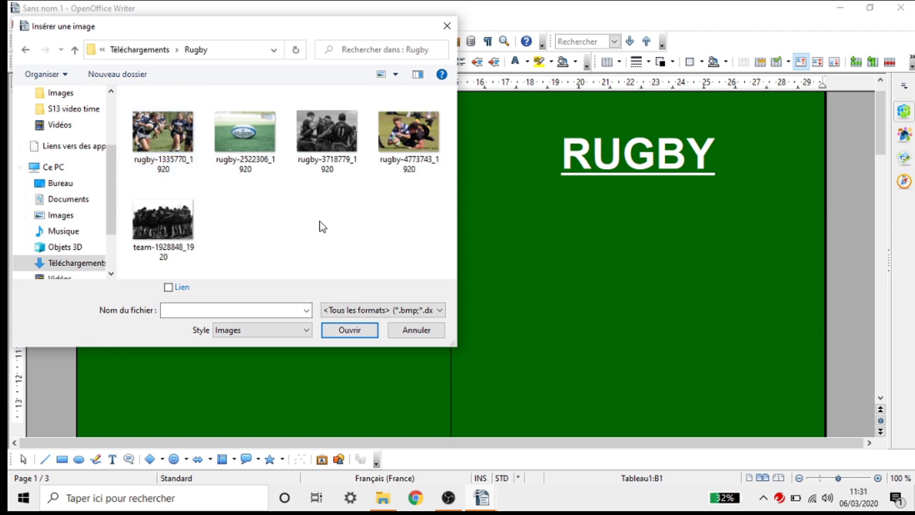
pyautogui.doubleClick(158, 132)
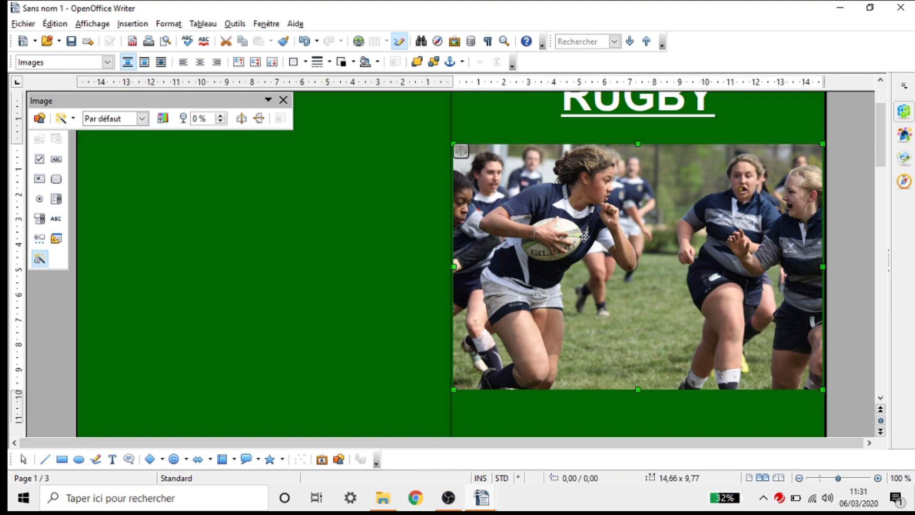
# Resize the inserted match photo to a width of 11 cm while keeping its aspect ratio
pyautogui.scroll(1, 633, 245)
pyautogui.scroll(-5, 584, 236)
pyautogui.scroll(3, 584, 236)
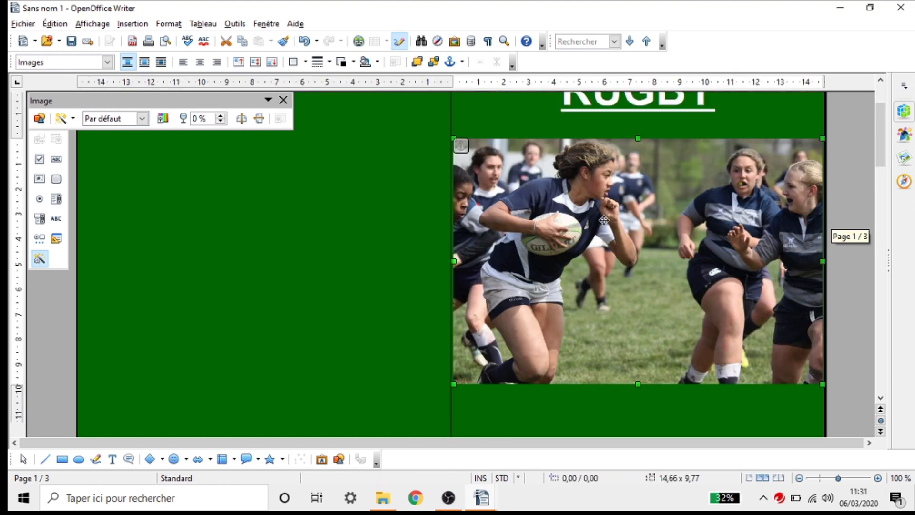
pyautogui.doubleClick(603, 220)
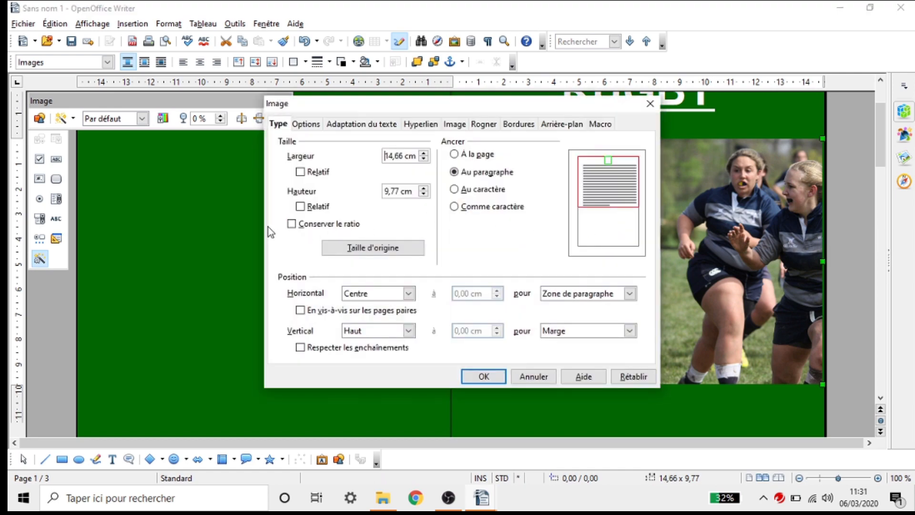
pyautogui.click(292, 226)
pyautogui.tripleClick(401, 156)
pyautogui.write('11')
pyautogui.press('Return')
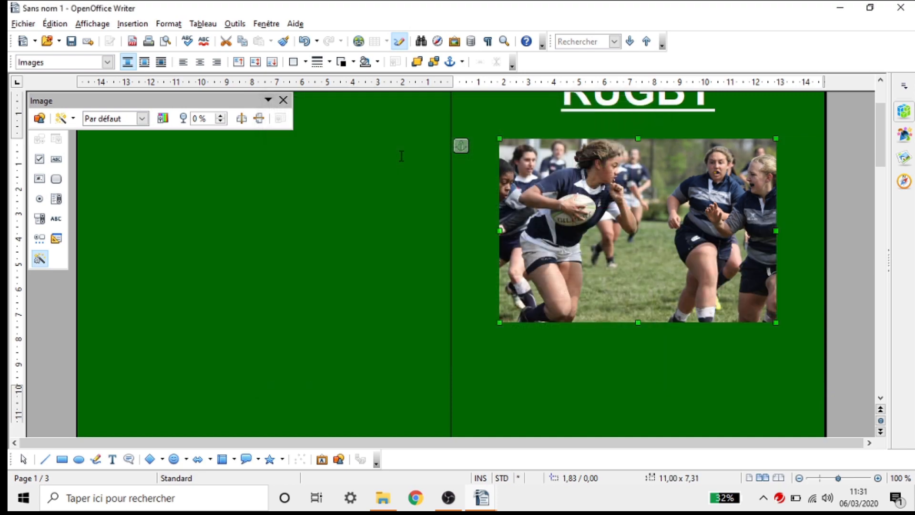
# Insert the rugby ball image rugby-2522306_1920 in the right-hand cell, below the match photo
pyautogui.scroll(-8, 553, 191)
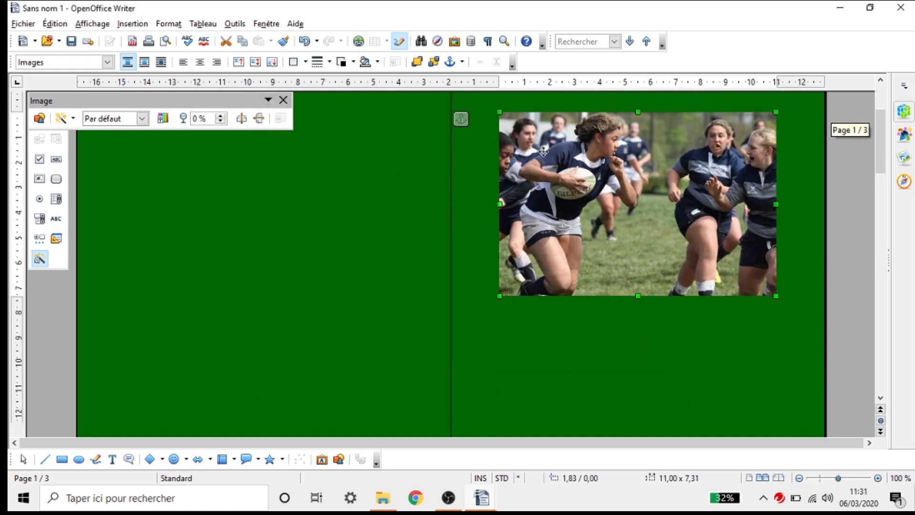
pyautogui.click(572, 303)
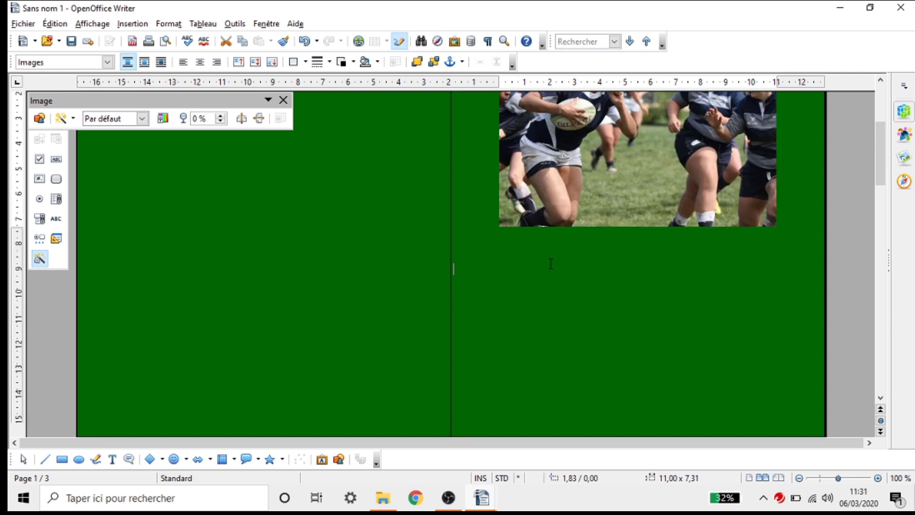
pyautogui.click(133, 24)
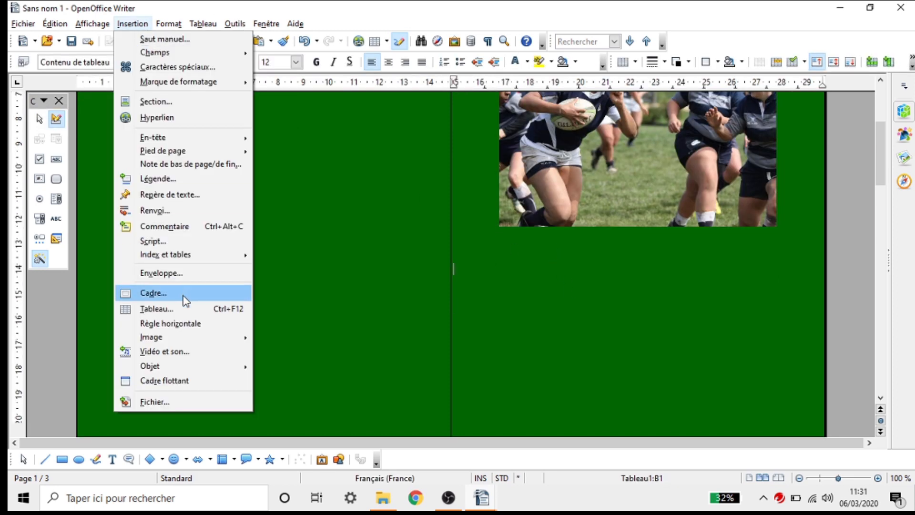
pyautogui.moveTo(204, 338)
pyautogui.click(276, 338)
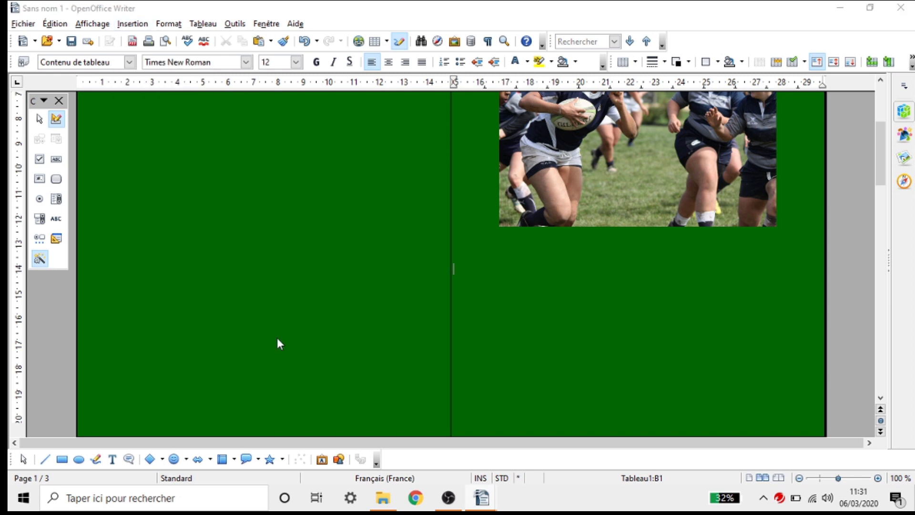
pyautogui.press('Escape')
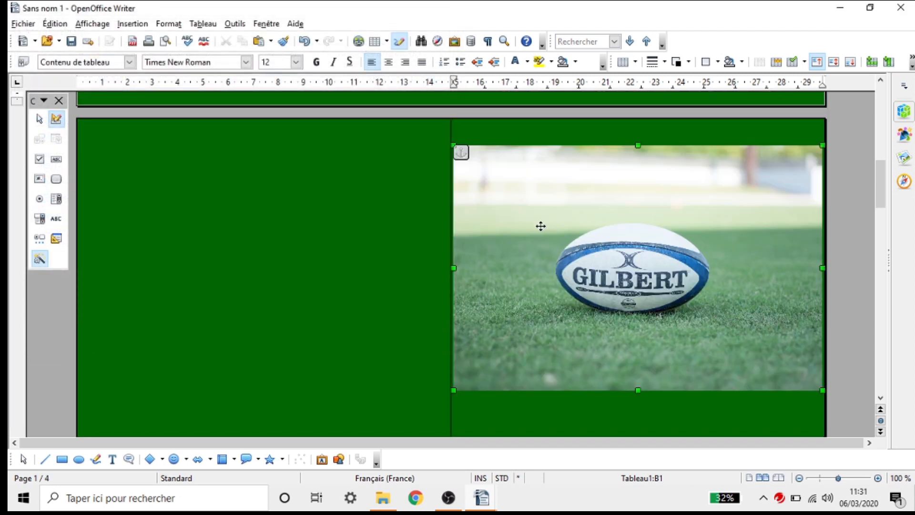
# Set the rugby ball image's width to 10 cm, keeping its aspect ratio
pyautogui.doubleClick(542, 224)
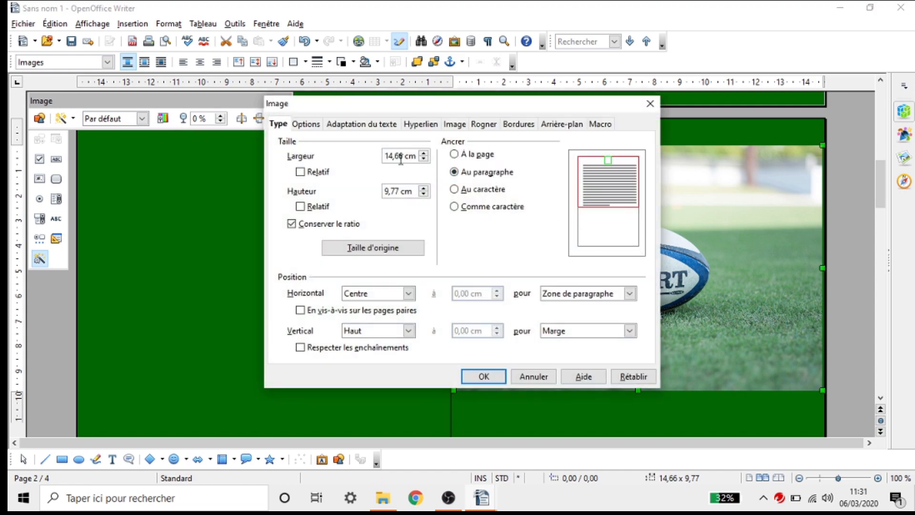
pyautogui.moveTo(384, 156); pyautogui.dragTo(418, 156)
pyautogui.write('10')
pyautogui.press('Return')
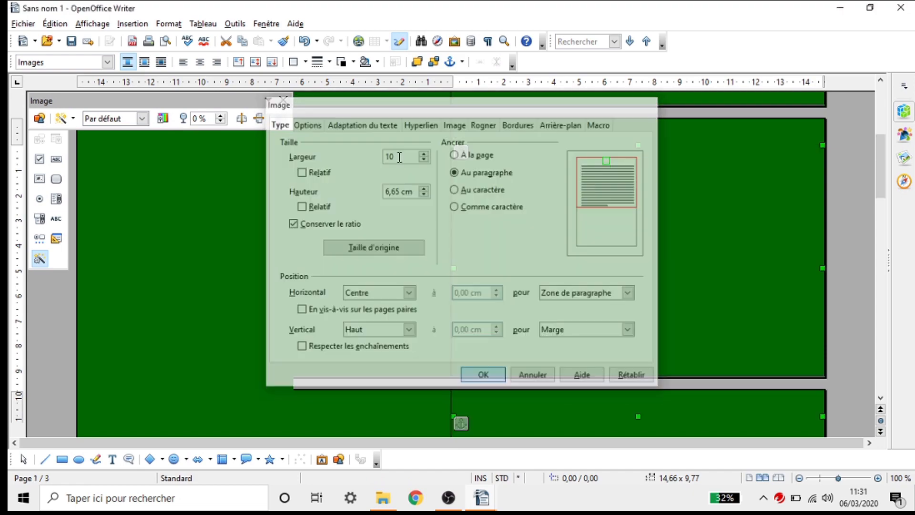
pyautogui.scroll(4, 616, 275)
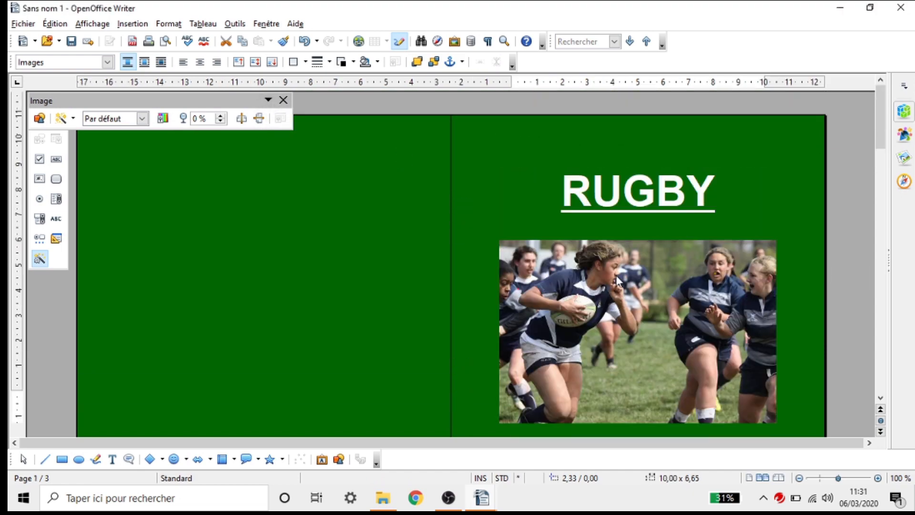
pyautogui.scroll(-6, 612, 274)
pyautogui.scroll(5, 608, 274)
pyautogui.scroll(1, 171, 265)
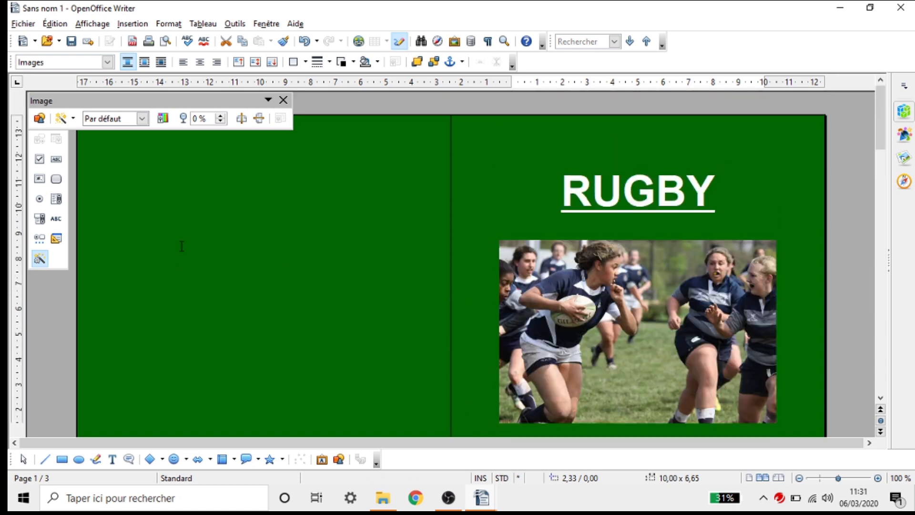
# Insert the image team-1928848_1920 from the Rugby folder in the left-hand cell of the first page
pyautogui.click(215, 242)
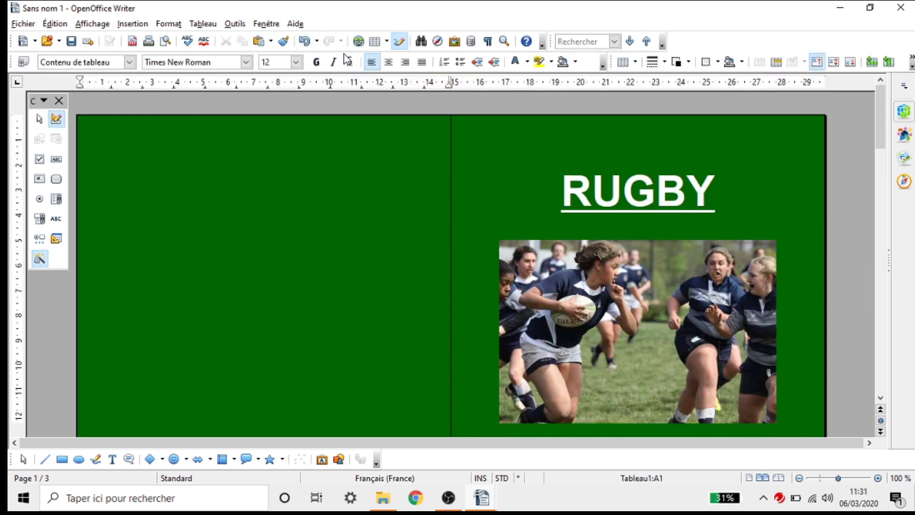
pyautogui.click(132, 23)
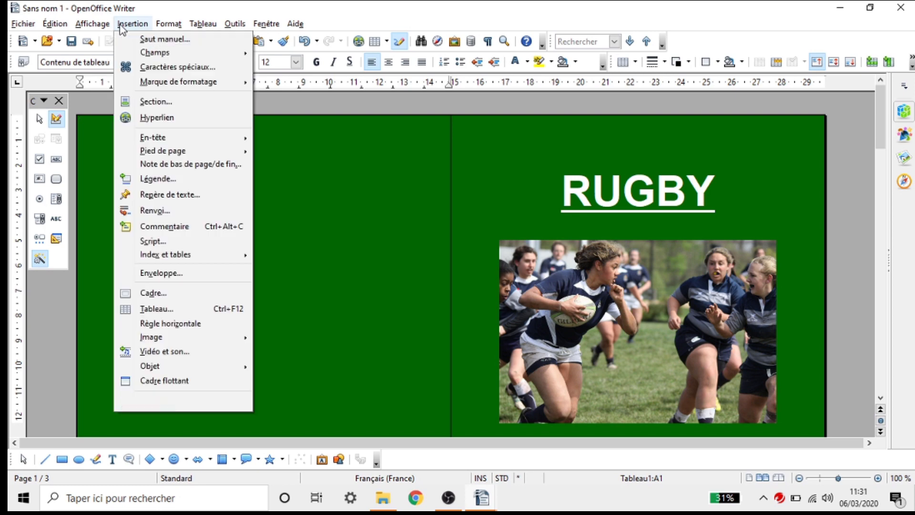
pyautogui.moveTo(210, 337)
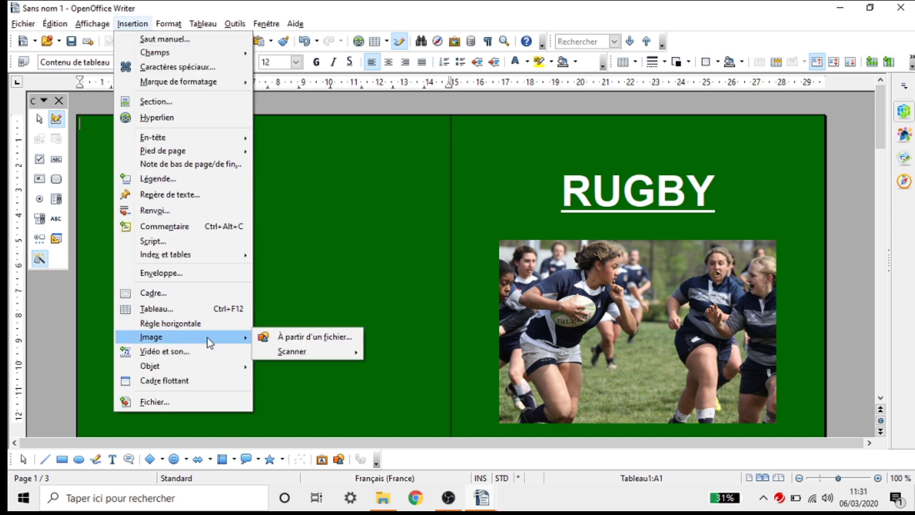
pyautogui.click(279, 337)
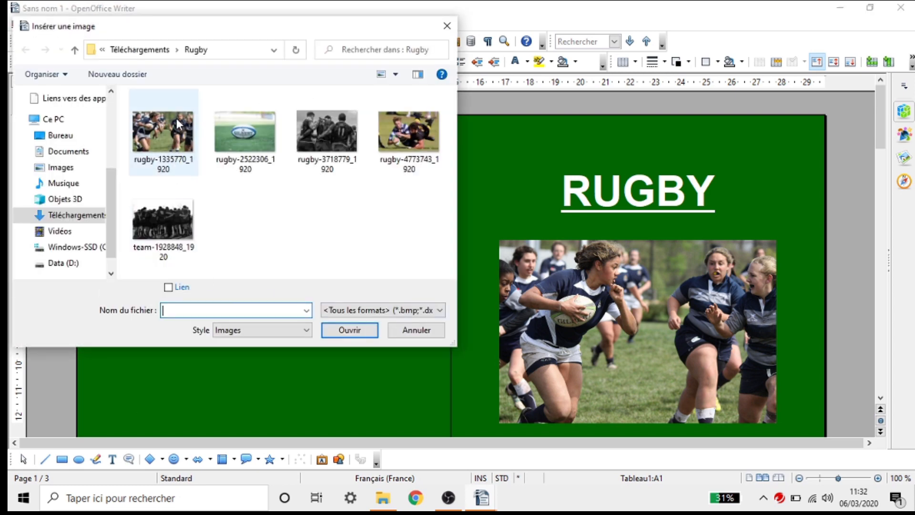
pyautogui.doubleClick(159, 224)
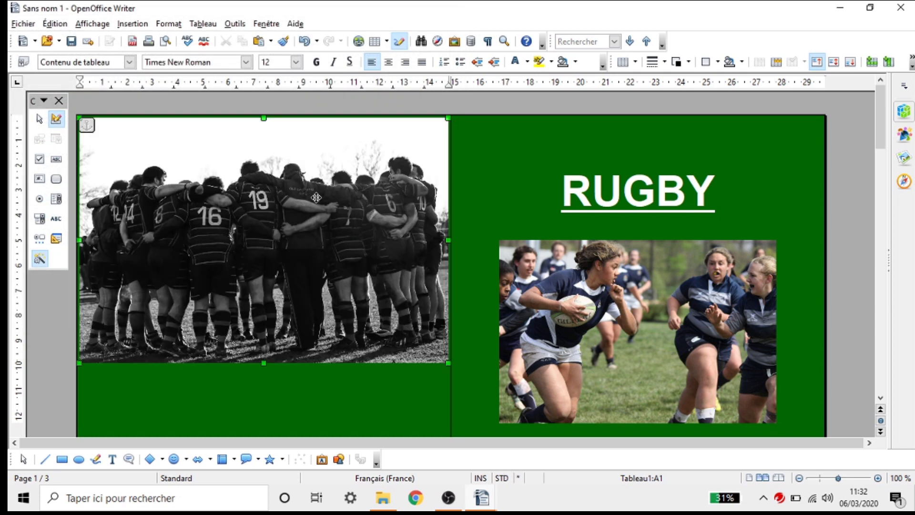
# Try to align the team photo vertically with the Base au milieu option
pyautogui.scroll(-3, 304, 250)
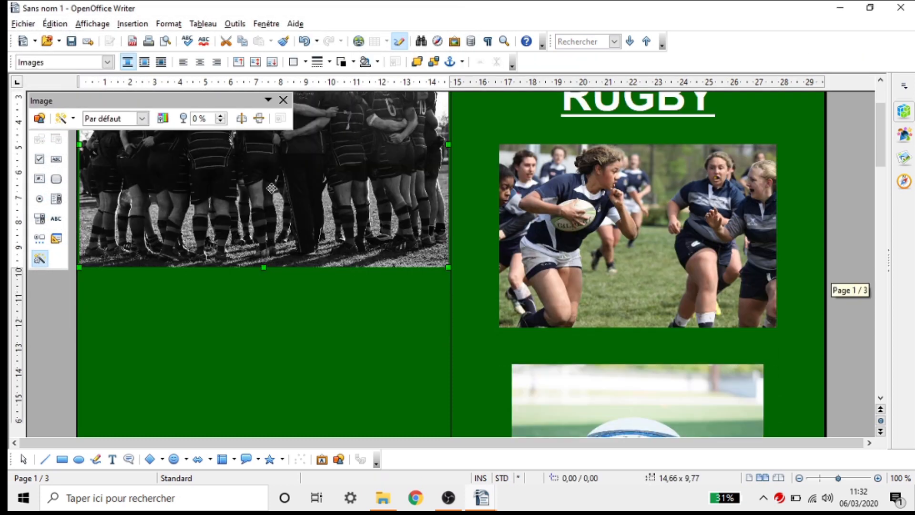
pyautogui.rightClick(272, 189)
pyautogui.moveTo(366, 215)
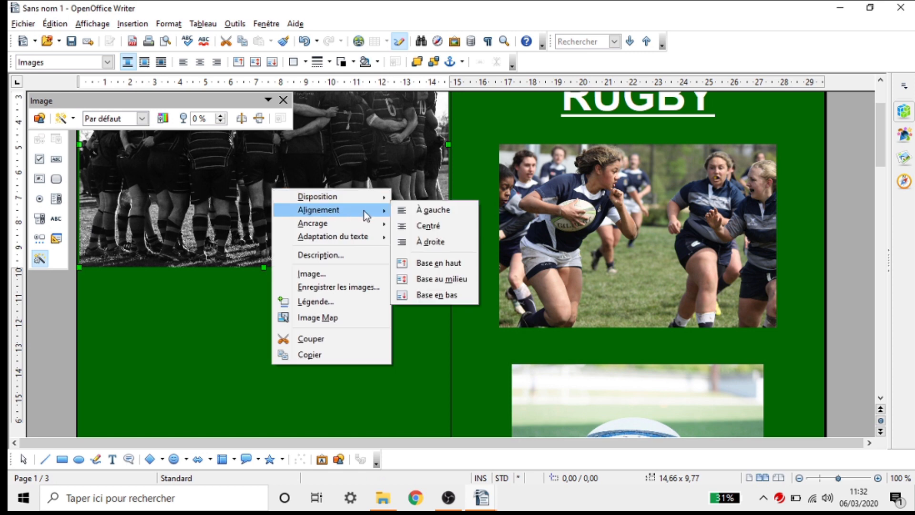
pyautogui.click(434, 285)
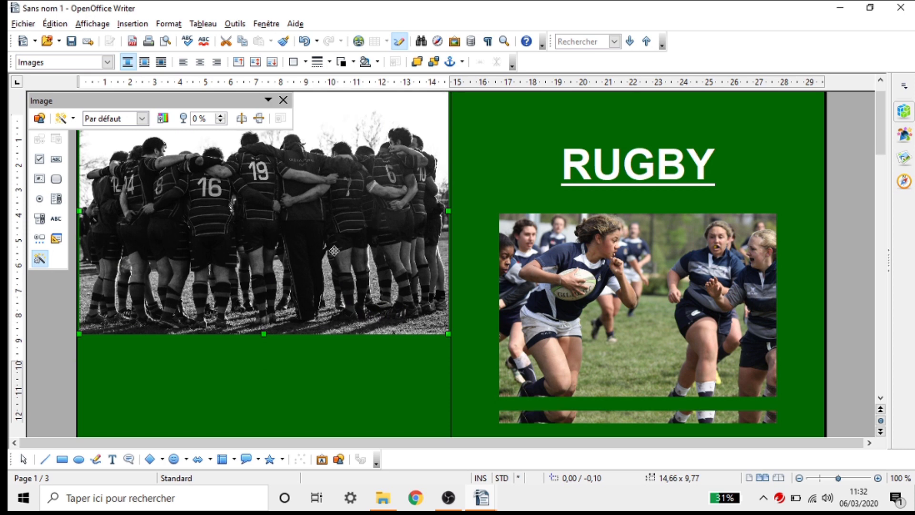
pyautogui.rightClick(333, 251)
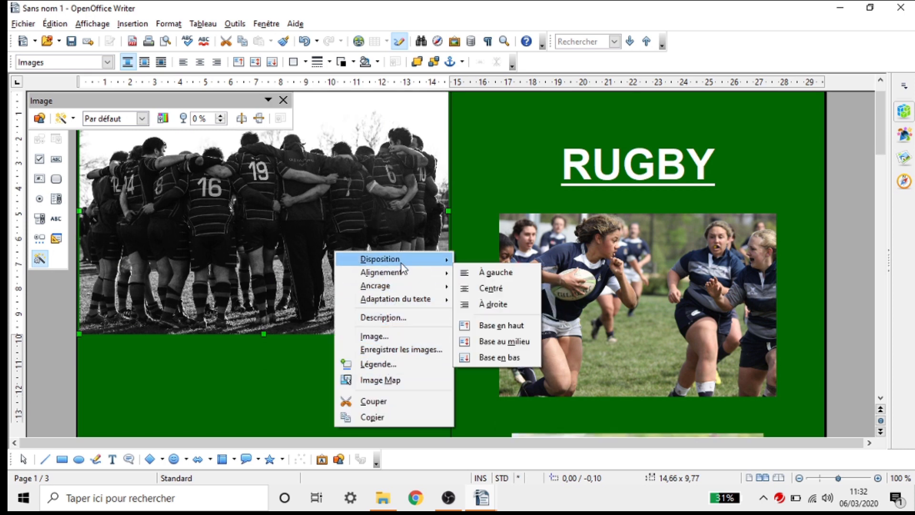
pyautogui.moveTo(401, 259)
pyautogui.moveTo(404, 302)
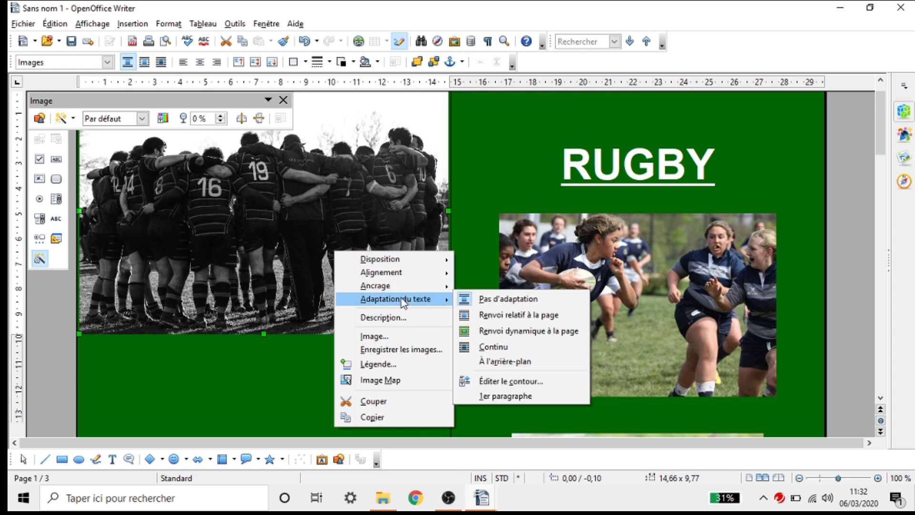
pyautogui.click(242, 352)
# Move the team photo down to around the middle of the first page's left-hand cell
pyautogui.scroll(-3, 243, 348)
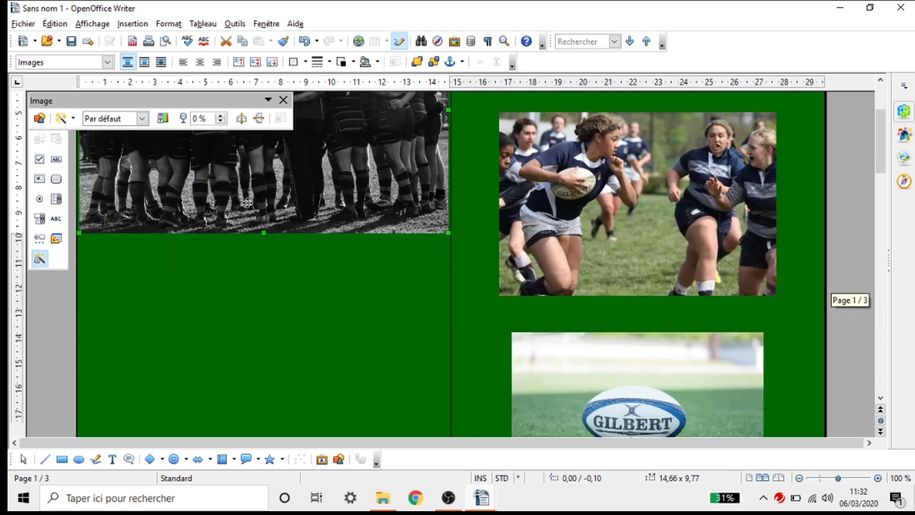
pyautogui.moveTo(249, 217); pyautogui.dragTo(251, 388)
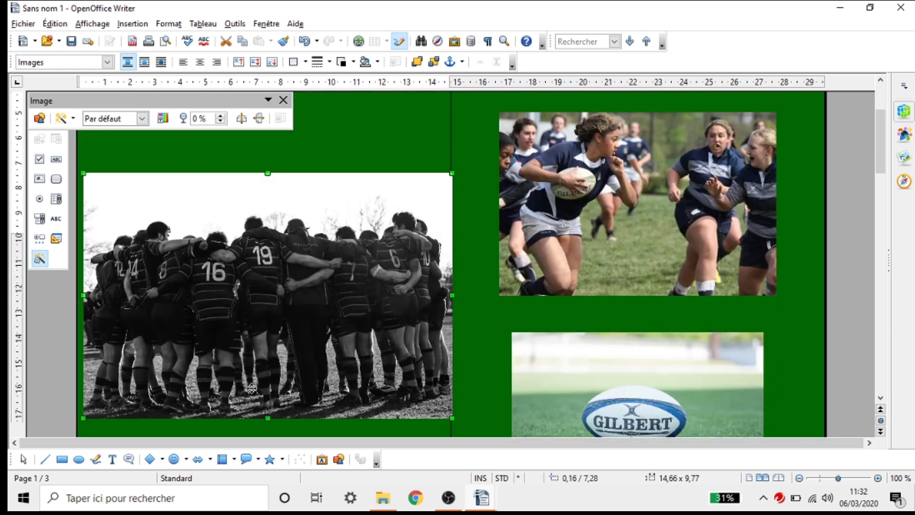
pyautogui.scroll(1, 251, 366)
pyautogui.scroll(3, 252, 366)
pyautogui.scroll(-5, 252, 366)
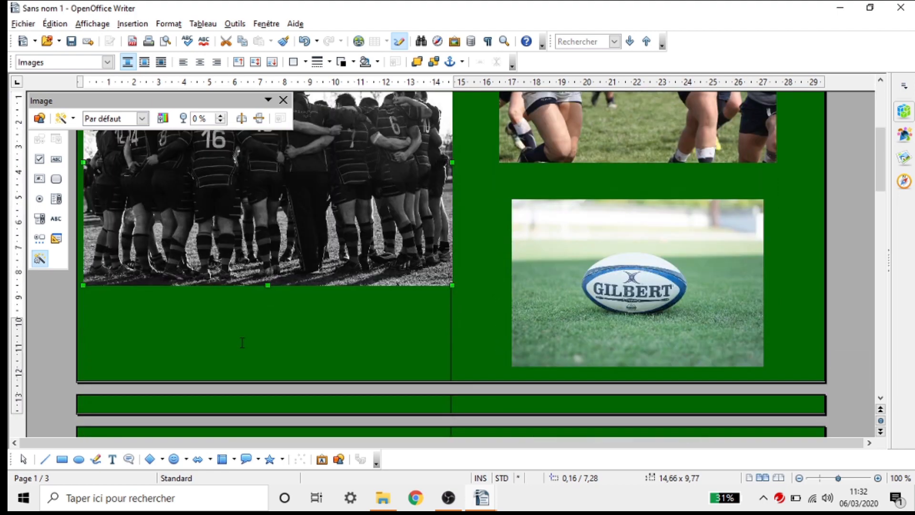
pyautogui.scroll(3, 252, 366)
pyautogui.moveTo(219, 312); pyautogui.dragTo(215, 296)
# Try centring the team photo with the alignment option, and move it back into the left-hand cell
pyautogui.rightClick(250, 258)
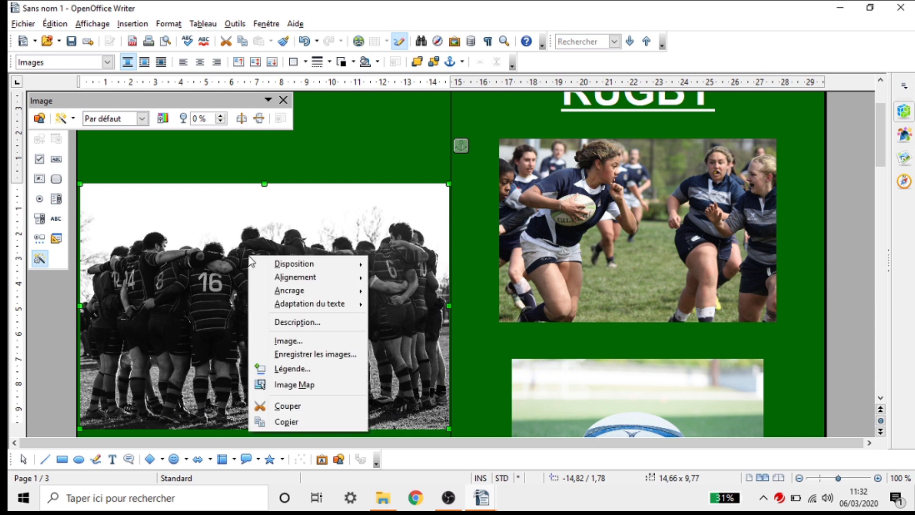
pyautogui.moveTo(300, 277)
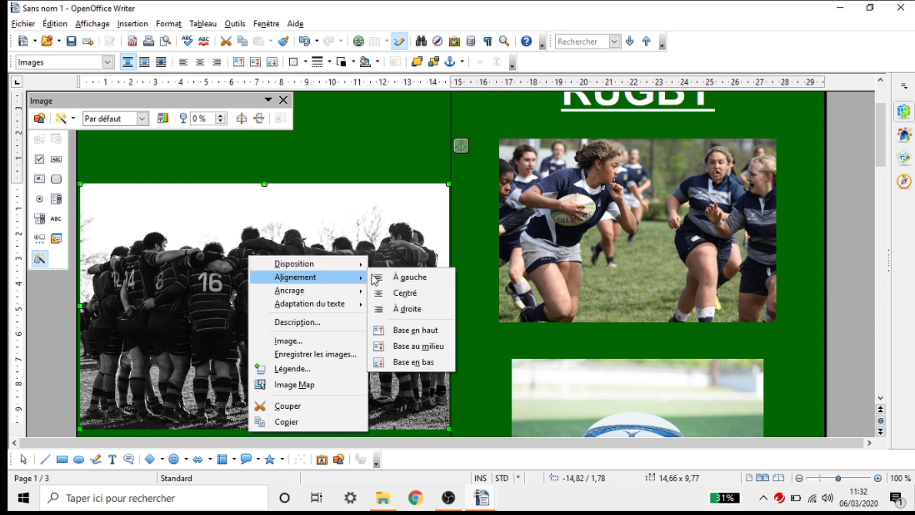
pyautogui.click(403, 292)
pyautogui.moveTo(739, 306); pyautogui.dragTo(360, 302)
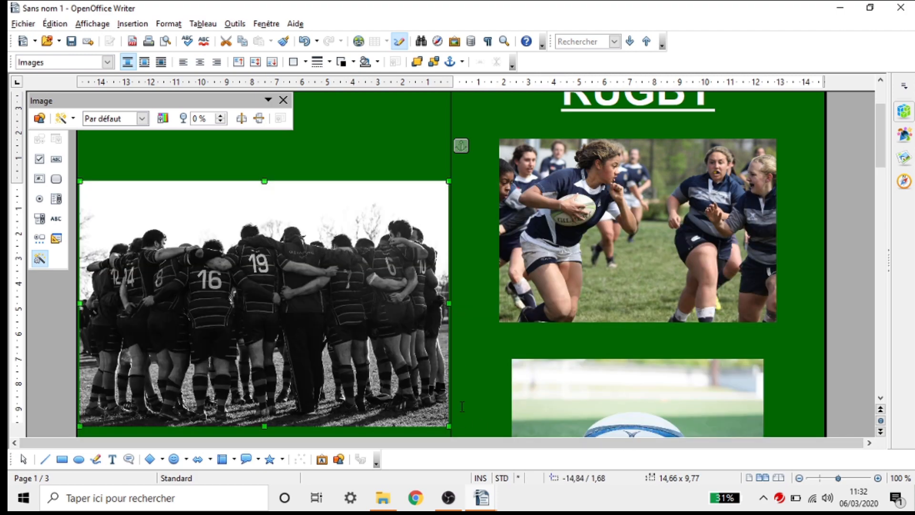
pyautogui.scroll(4, 375, 233)
pyautogui.scroll(-10, 364, 278)
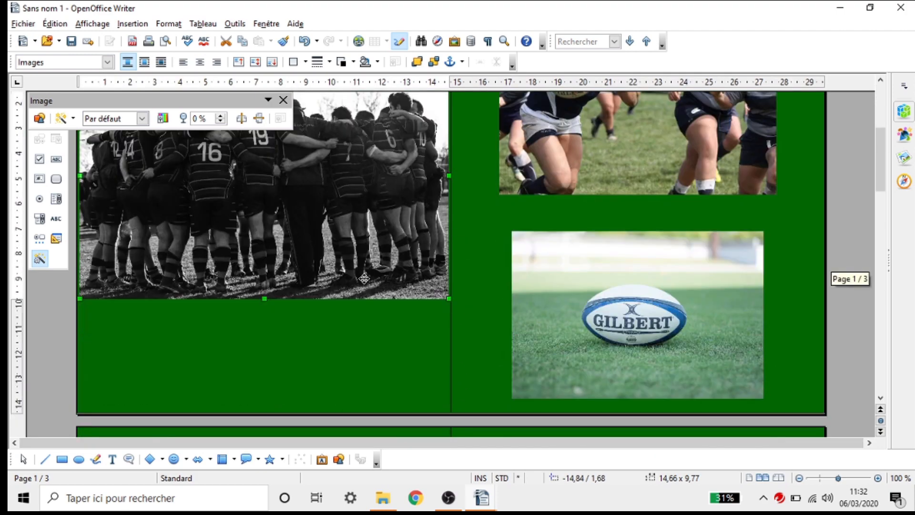
pyautogui.scroll(5, 364, 279)
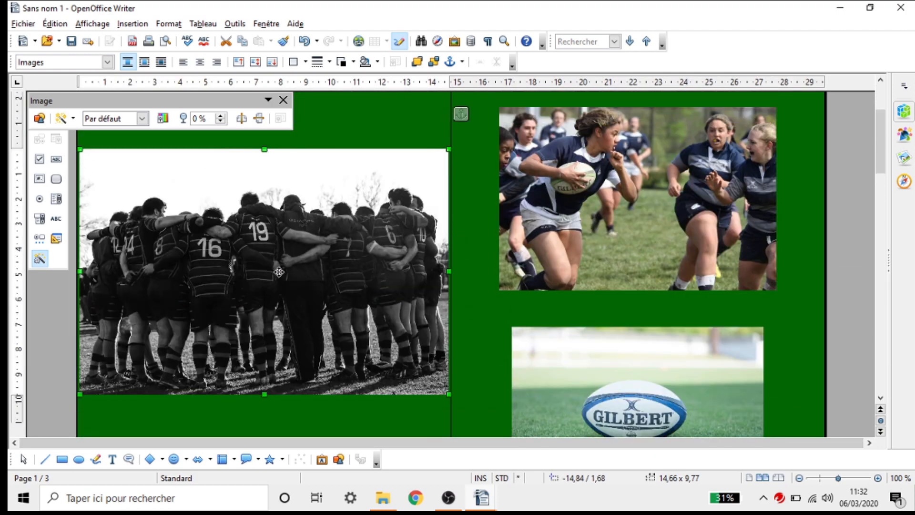
# Set the team photo's width to 11 cm, keeping its aspect ratio
pyautogui.doubleClick(368, 208)
pyautogui.tripleClick(406, 157)
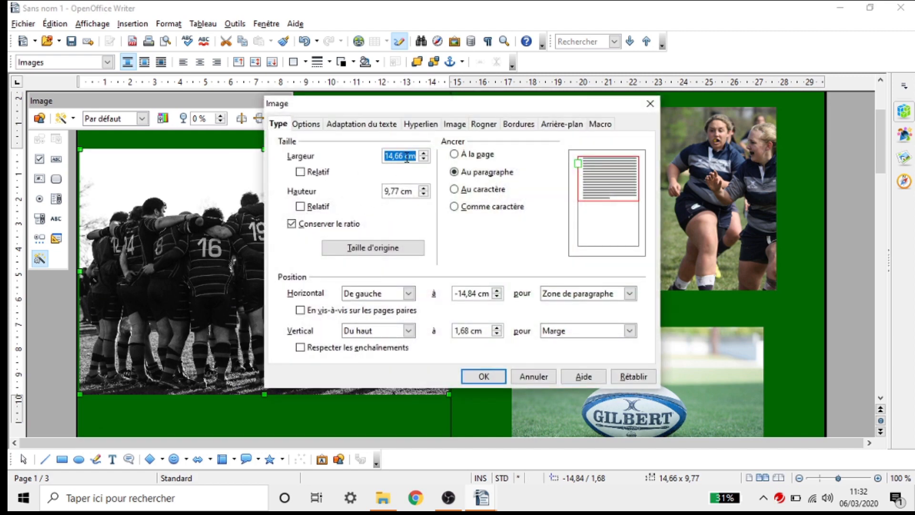
pyautogui.write('11')
pyautogui.press('Return')
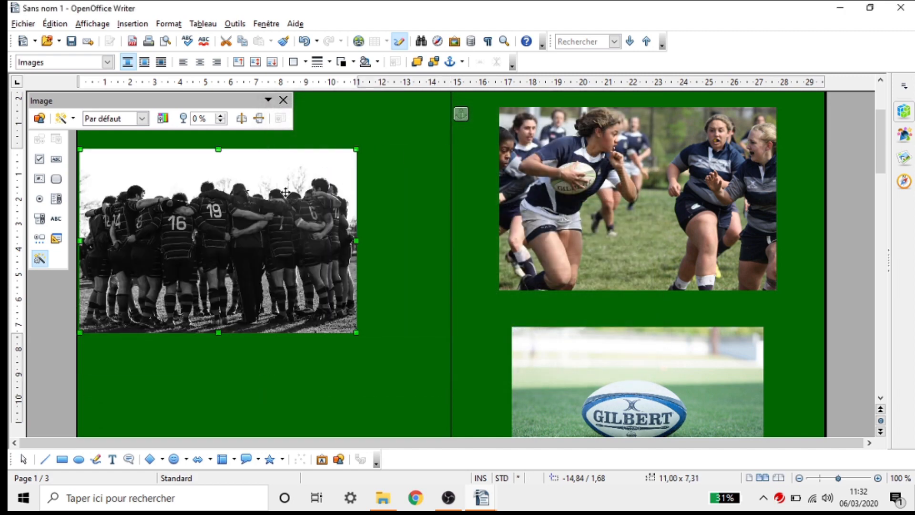
# Move the team photo to the centre of the first page's left-hand cell
pyautogui.rightClick(263, 205)
pyautogui.click(213, 236)
pyautogui.moveTo(189, 242); pyautogui.dragTo(239, 263)
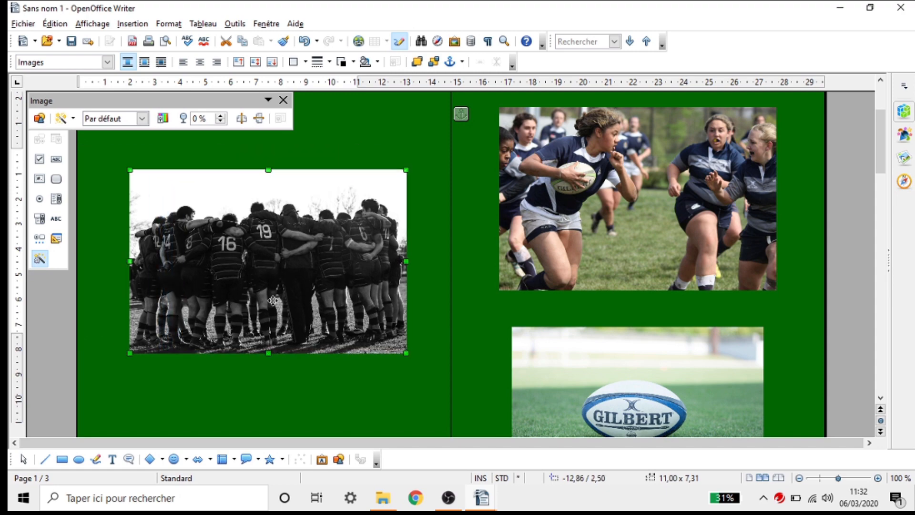
pyautogui.scroll(5, 341, 265)
pyautogui.scroll(-8, 342, 266)
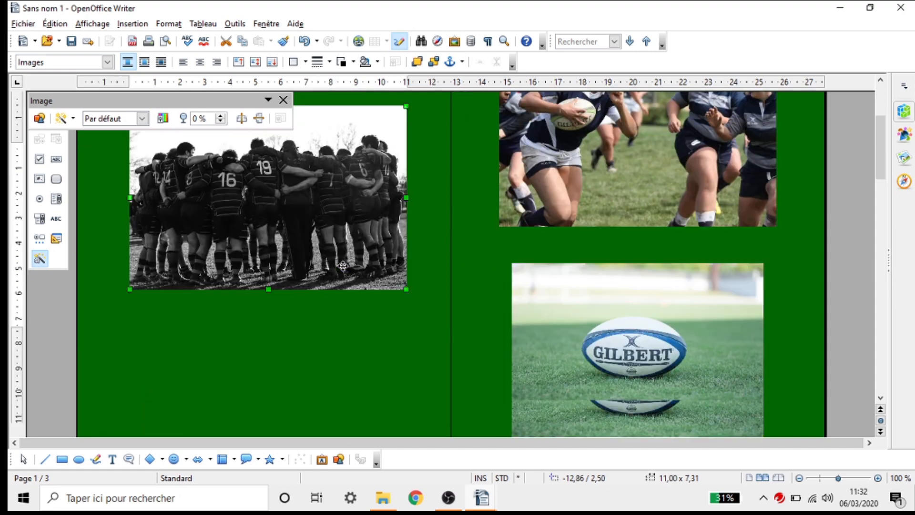
pyautogui.scroll(-4, 343, 266)
pyautogui.scroll(8, 343, 265)
pyautogui.scroll(-8, 341, 260)
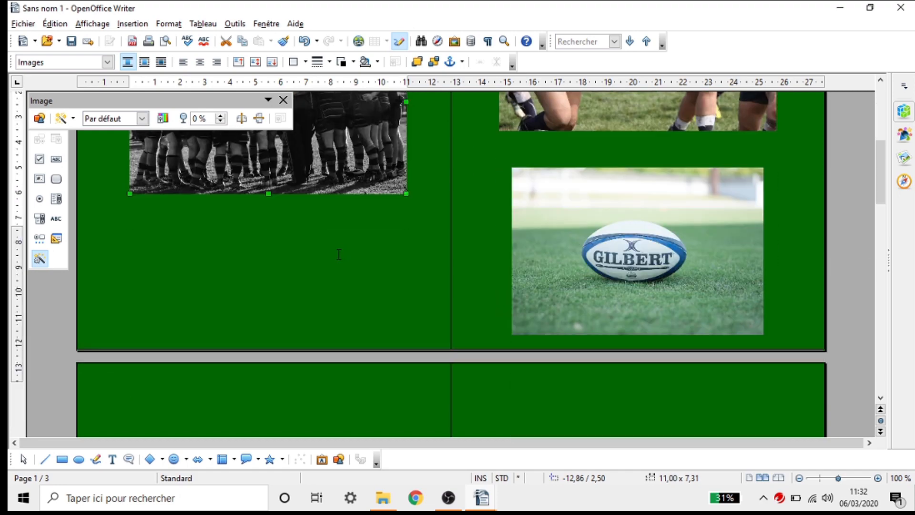
# Delete the surplus blank lines ending the first table's right-hand cell, so the second table starts at the top of page 2
pyautogui.scroll(-5, 339, 254)
pyautogui.click(156, 210)
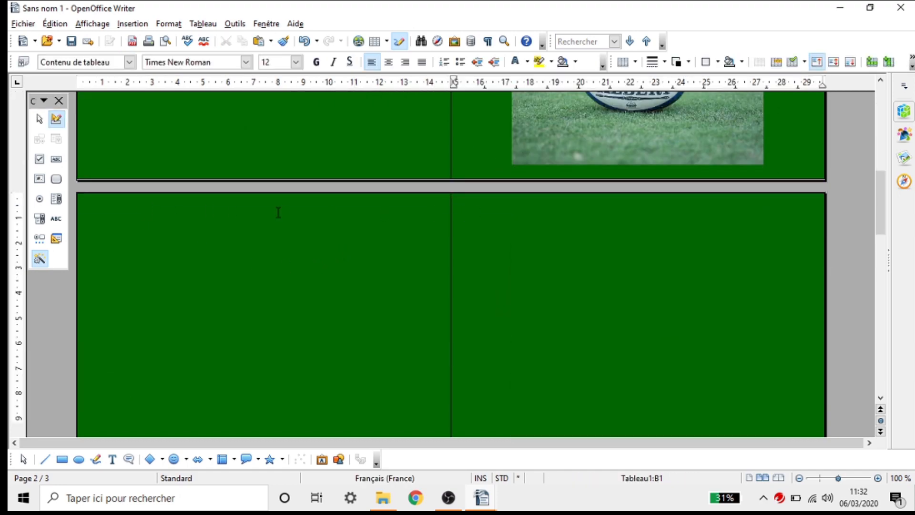
pyautogui.scroll(-10, 186, 285)
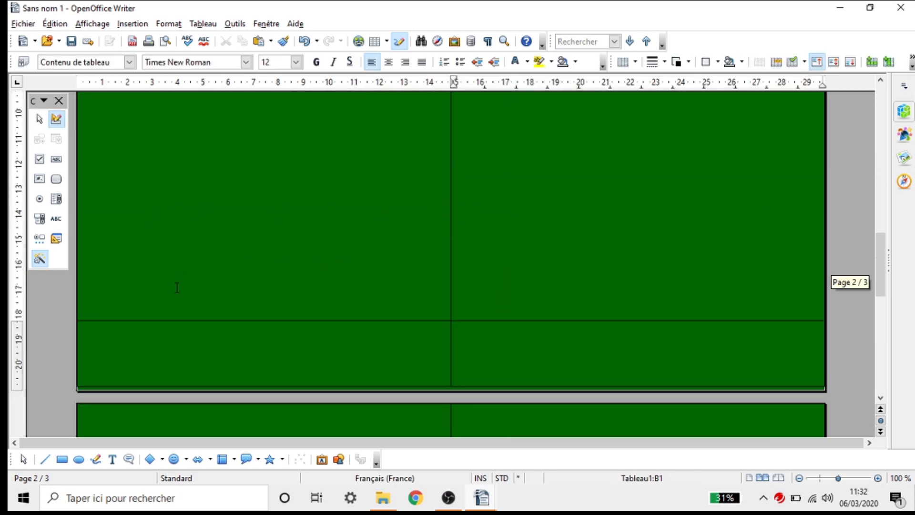
pyautogui.click(188, 348)
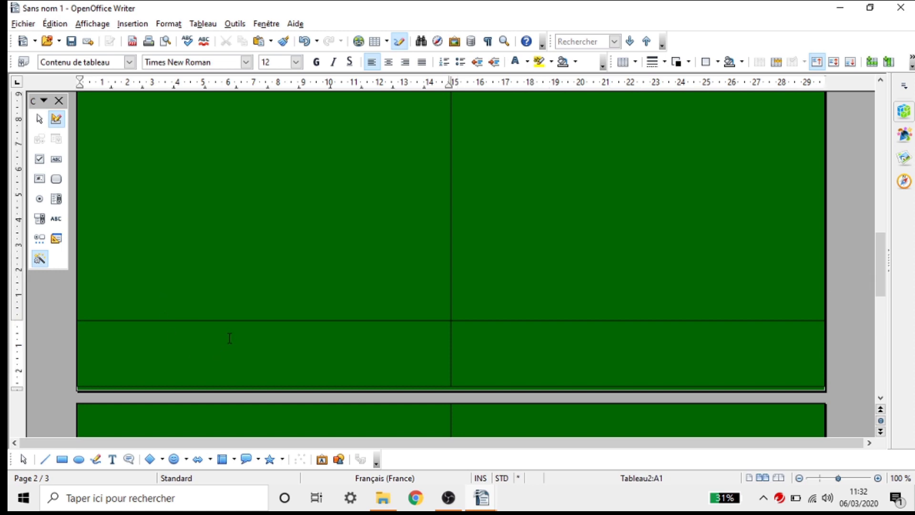
pyautogui.scroll(-5, 208, 292)
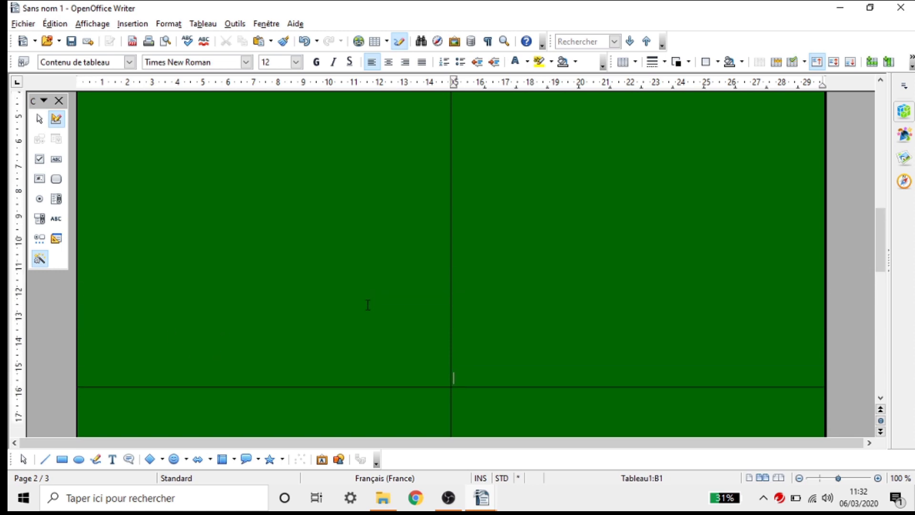
pyautogui.scroll(5, 361, 312)
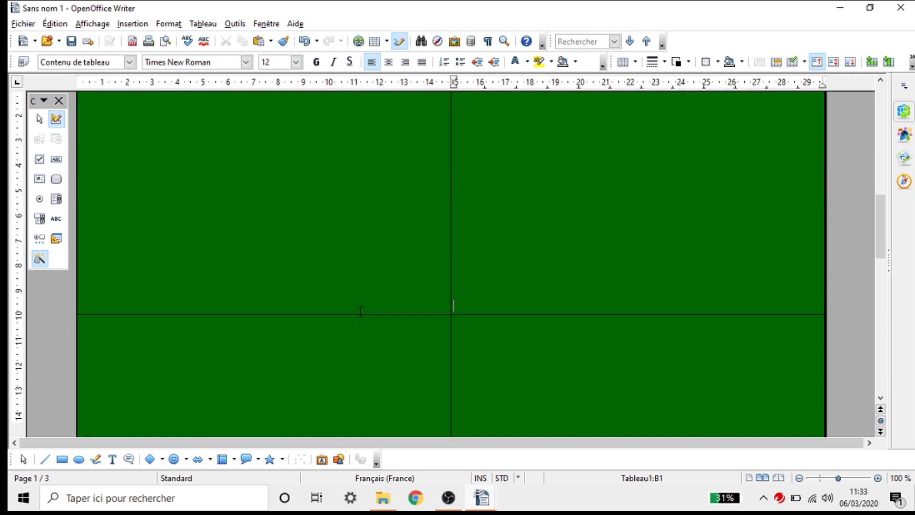
pyautogui.scroll(-2, 360, 312)
pyautogui.press('BackSpace')
pyautogui.press('BackSpace')
pyautogui.press('BackSpace')
pyautogui.press('BackSpace')
pyautogui.press('BackSpace')
pyautogui.press('BackSpace')
pyautogui.press('BackSpace')
pyautogui.press('BackSpace')
pyautogui.press('BackSpace')
pyautogui.press('BackSpace')
pyautogui.press('BackSpace')
pyautogui.press('BackSpace')
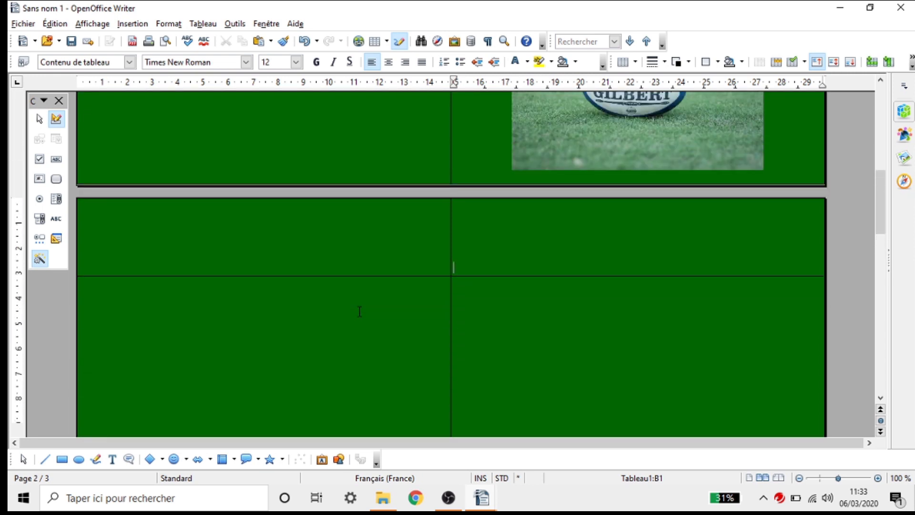
pyautogui.press('BackSpace')
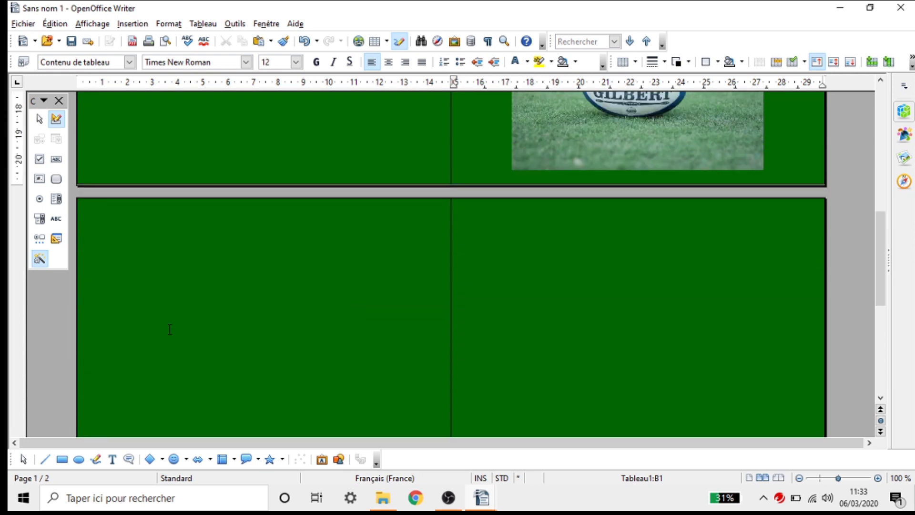
pyautogui.click(462, 207)
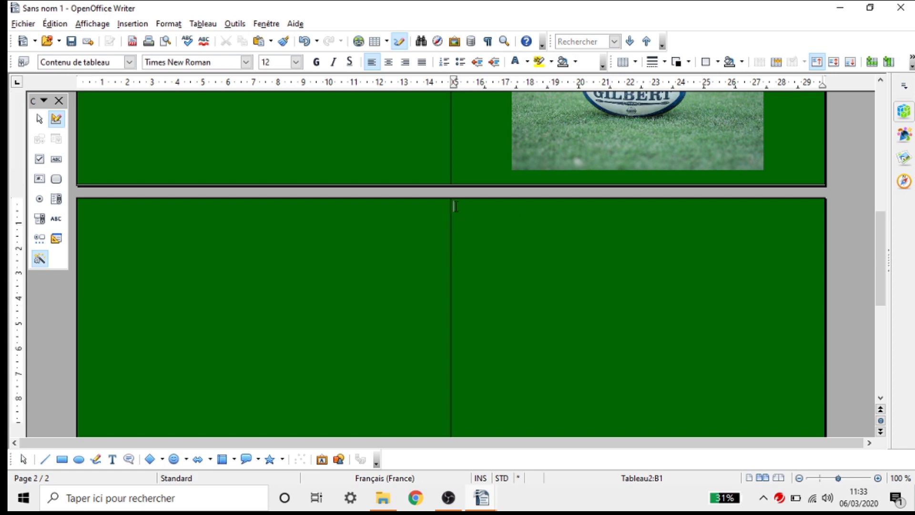
# Check the layout of both pages, from the bottom of page 2's table up to the photos on page 1
pyautogui.scroll(-10, 352, 264)
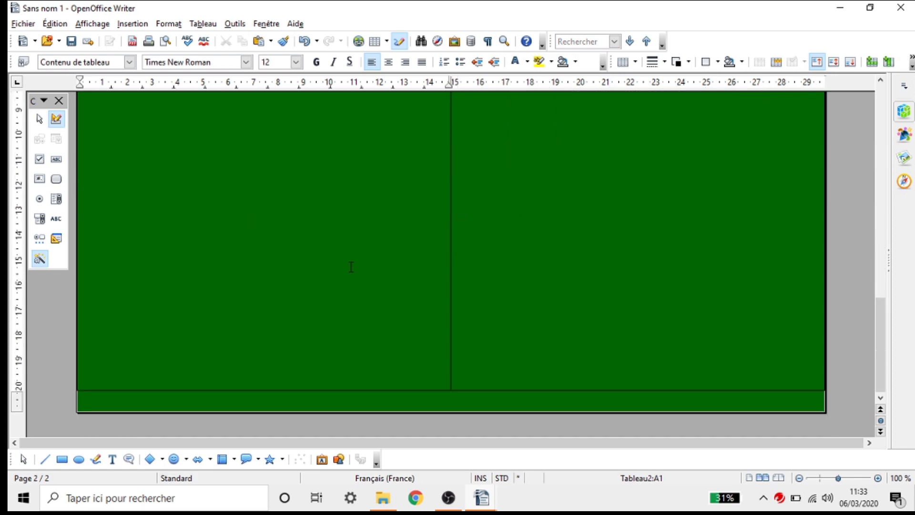
pyautogui.click(583, 359)
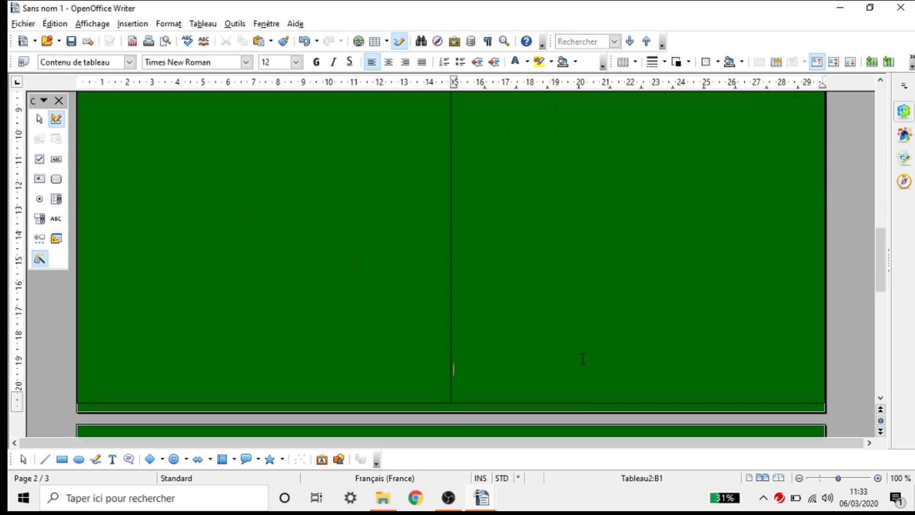
pyautogui.scroll(5, 582, 358)
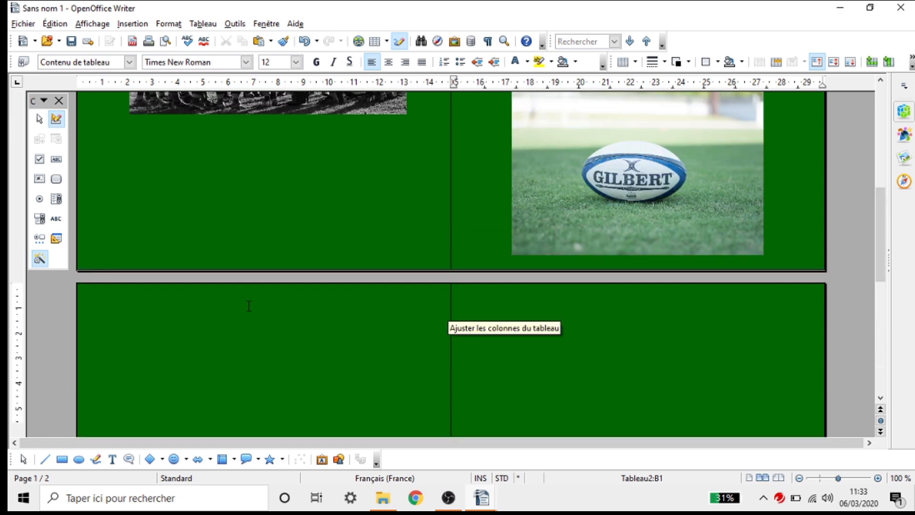
pyautogui.scroll(10, 279, 328)
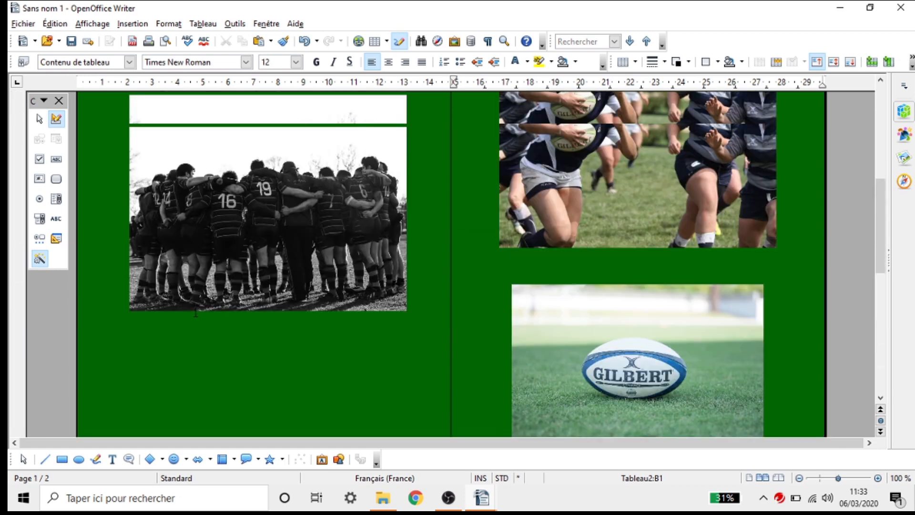
pyautogui.scroll(-5, 242, 276)
pyautogui.scroll(-5, 242, 277)
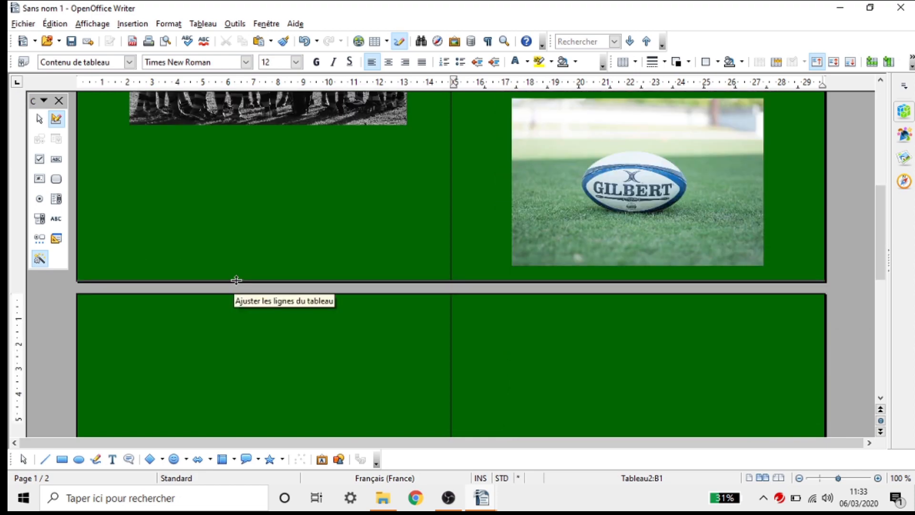
pyautogui.click(201, 203)
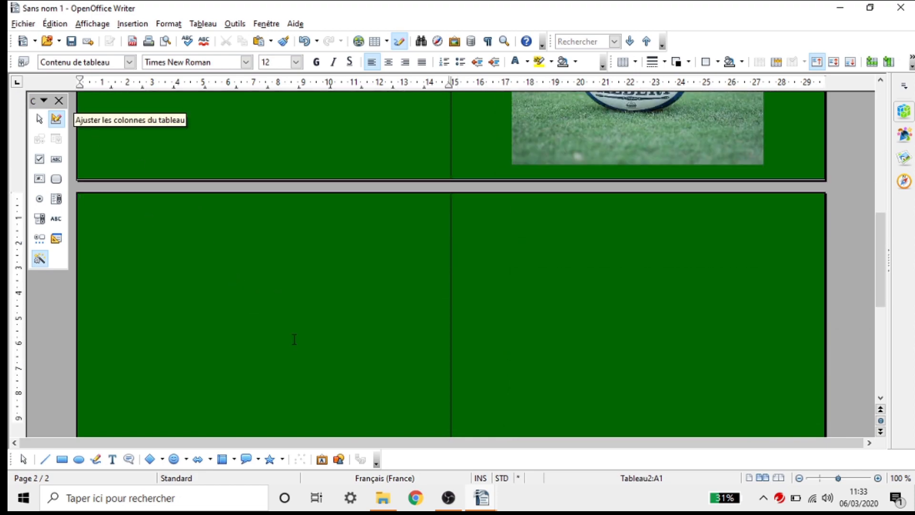
pyautogui.click(577, 261)
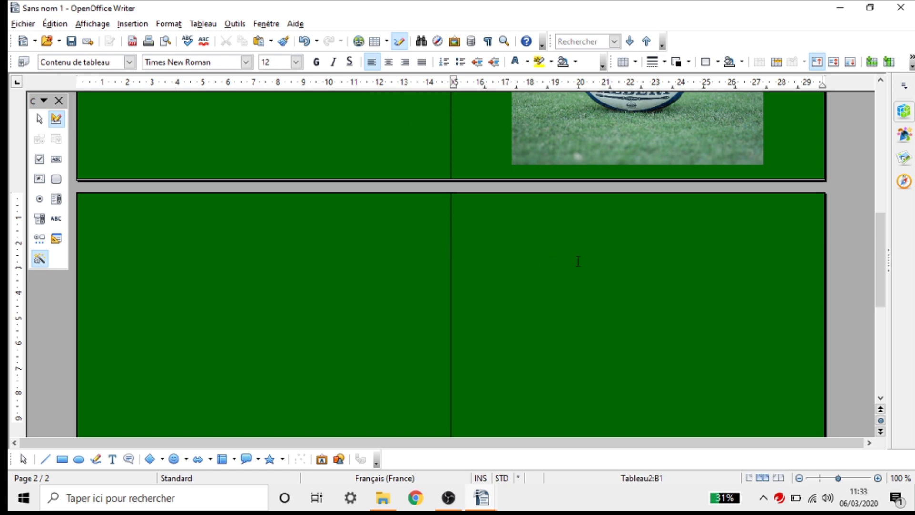
# Enter the placeholder heading XXXXXXXXXXX at the top of page 2's left-hand cell and make it centred, bold and underlined
pyautogui.click(250, 239)
pyautogui.write('XXX')
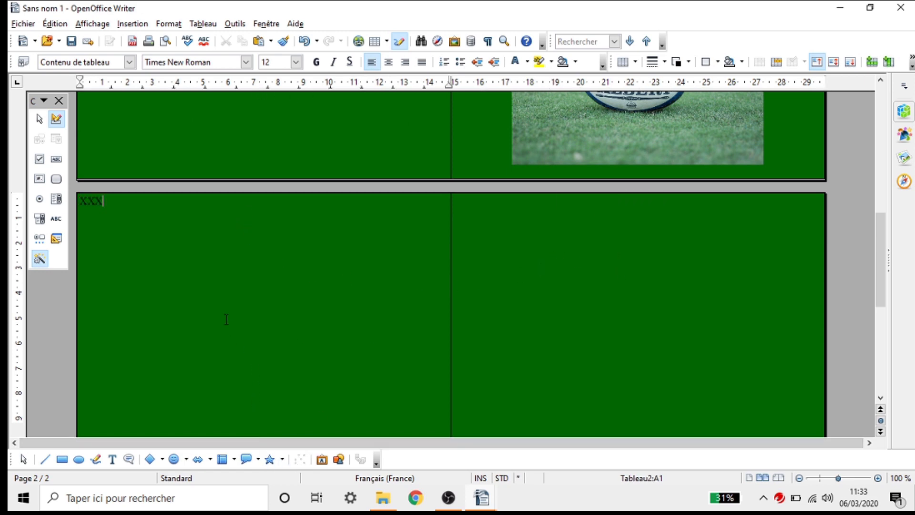
pyautogui.write('XXXXXXXX')
pyautogui.moveTo(182, 206); pyautogui.dragTo(52, 206)
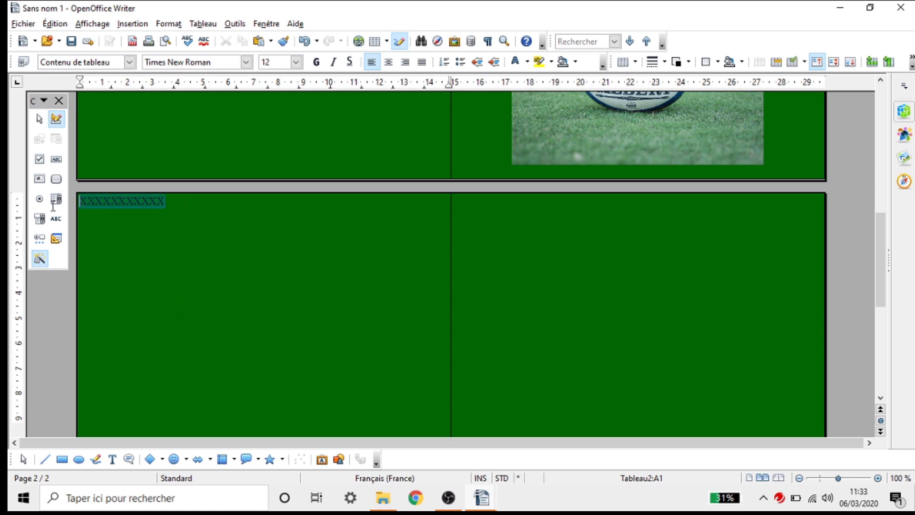
pyautogui.click(398, 62)
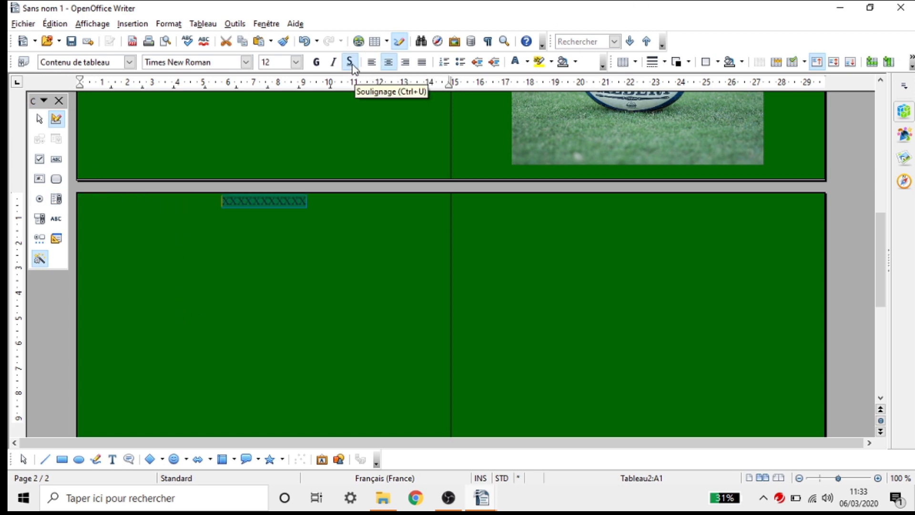
pyautogui.click(316, 62)
pyautogui.click(350, 67)
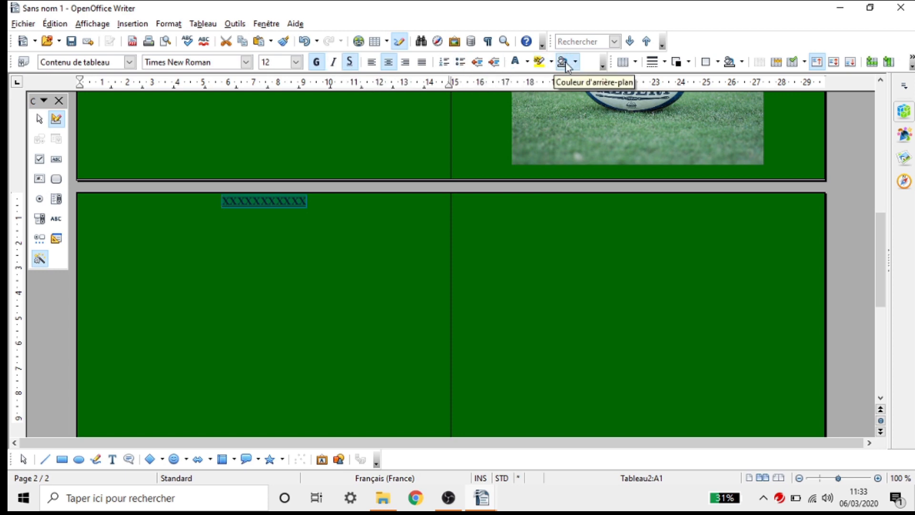
# Highlight the page 2 heading in Turquoise 2 and set its font to Arial
pyautogui.click(551, 62)
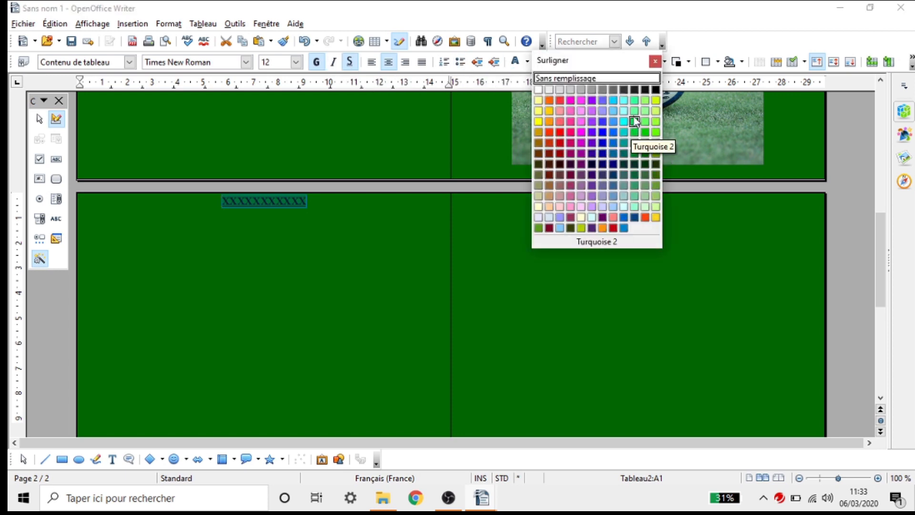
pyautogui.click(635, 121)
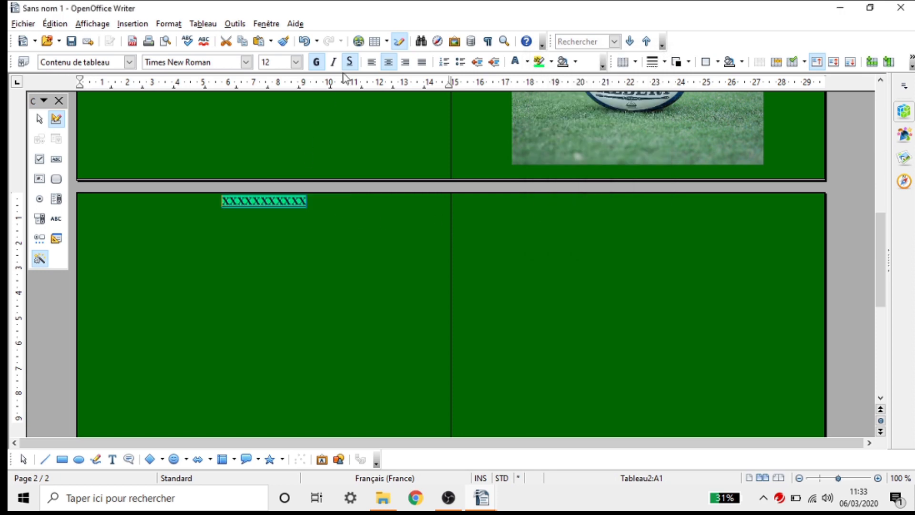
pyautogui.click(220, 59)
pyautogui.write('A')
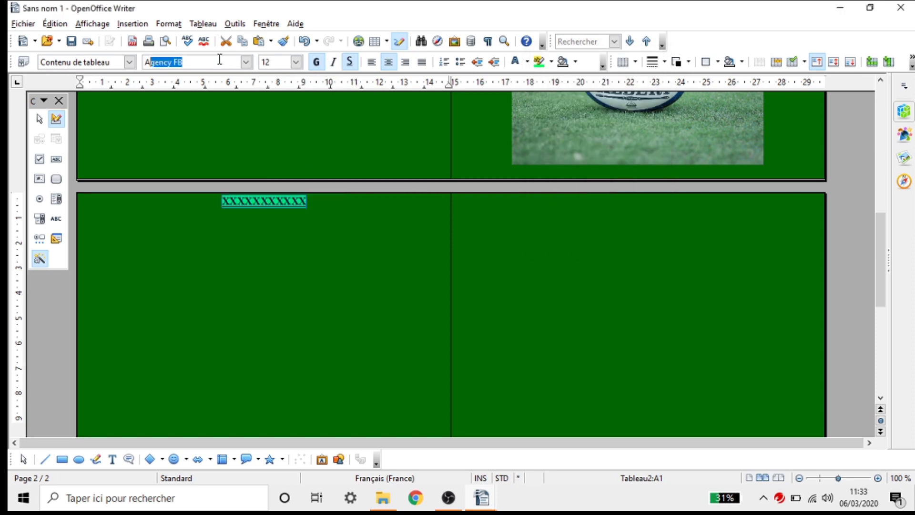
pyautogui.write('rial')
pyautogui.press('Return')
# Try 54 as the page 2 heading's font size and settle on 48
pyautogui.click(296, 62)
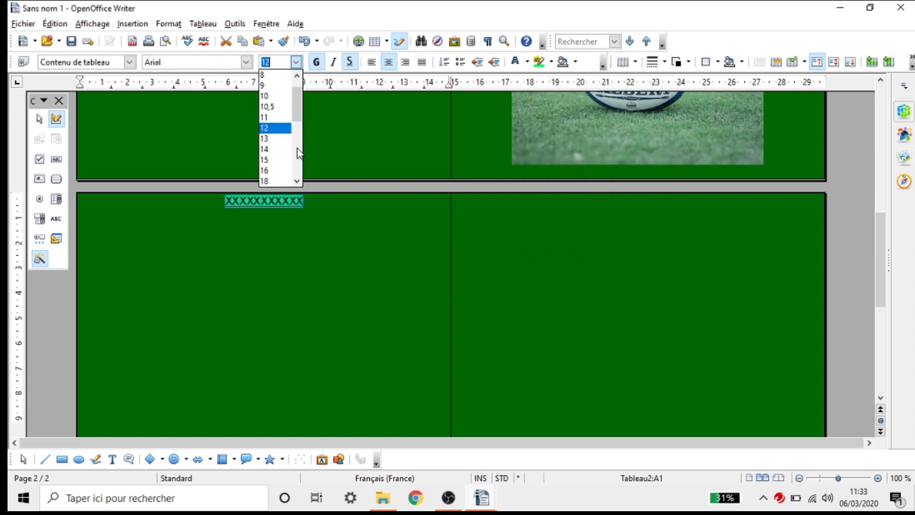
pyautogui.scroll(-6, 282, 159)
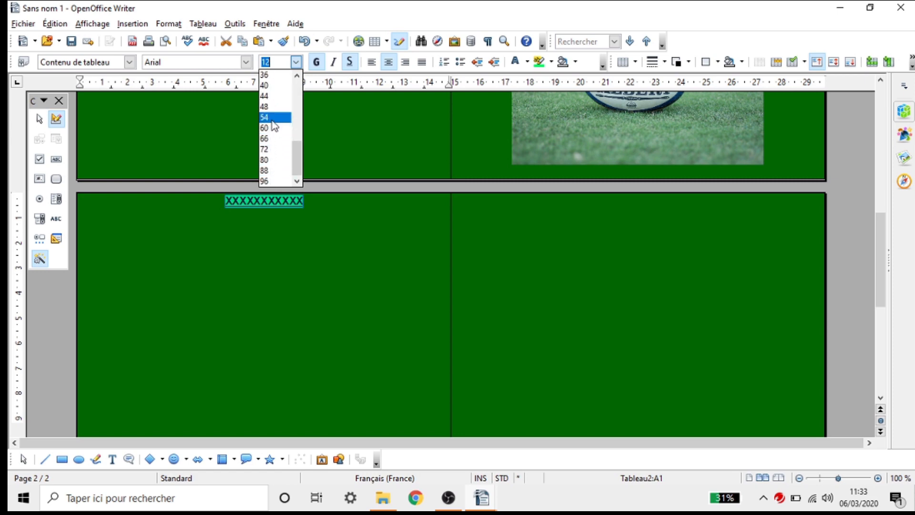
pyautogui.click(272, 119)
pyautogui.click(296, 62)
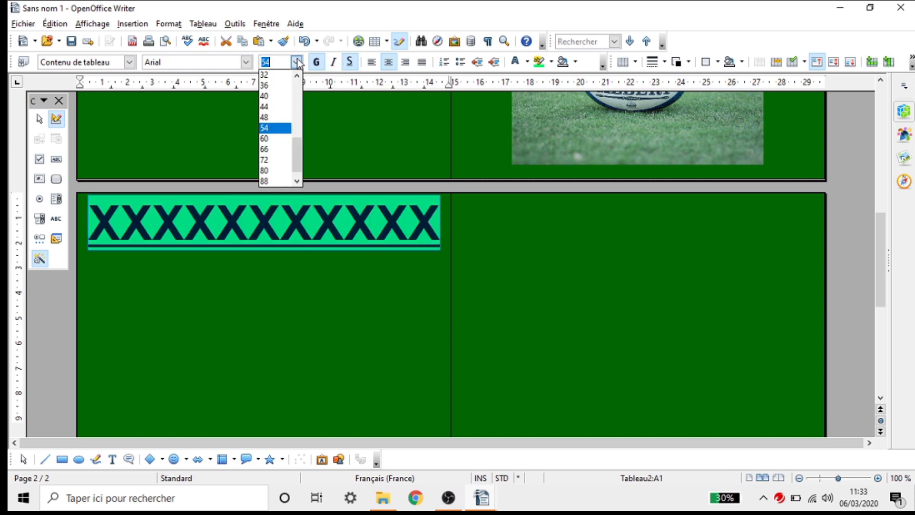
pyautogui.click(278, 116)
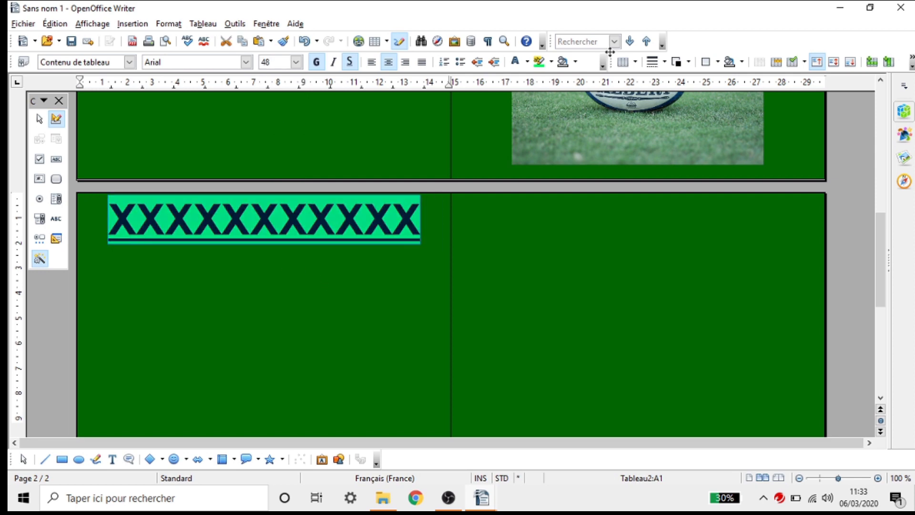
# Remove the heading's highlight colour and make its text bright green
pyautogui.click(551, 62)
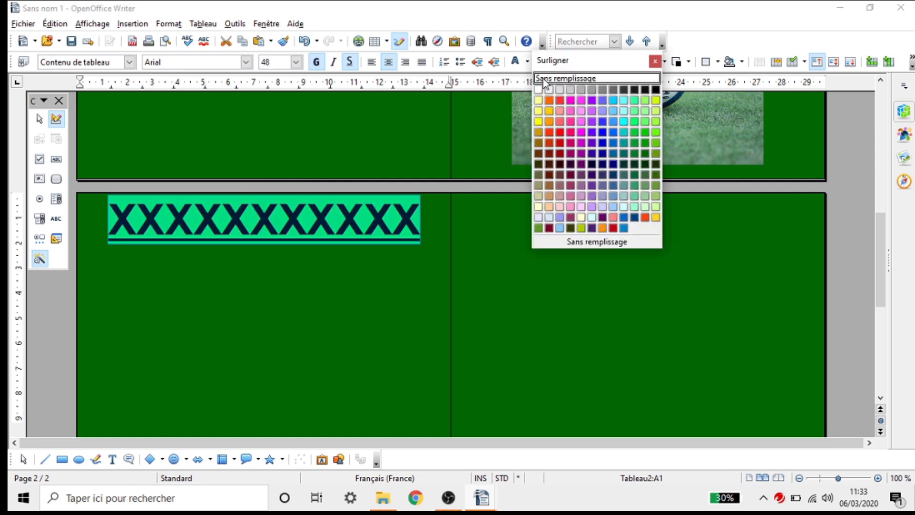
pyautogui.click(545, 81)
pyautogui.click(527, 61)
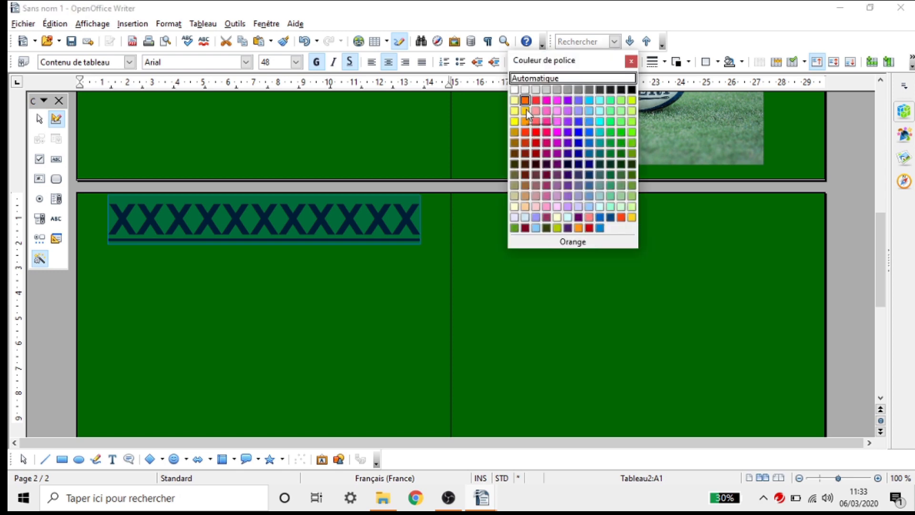
pyautogui.click(612, 133)
# Start a left-aligned paragraph below the heading, without underline and at font size 32
pyautogui.click(289, 314)
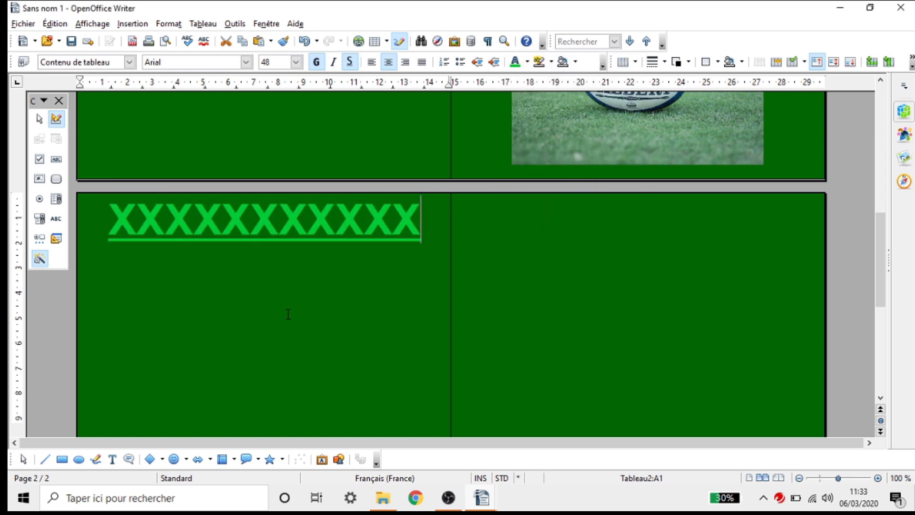
pyautogui.press('Return')
pyautogui.click(371, 62)
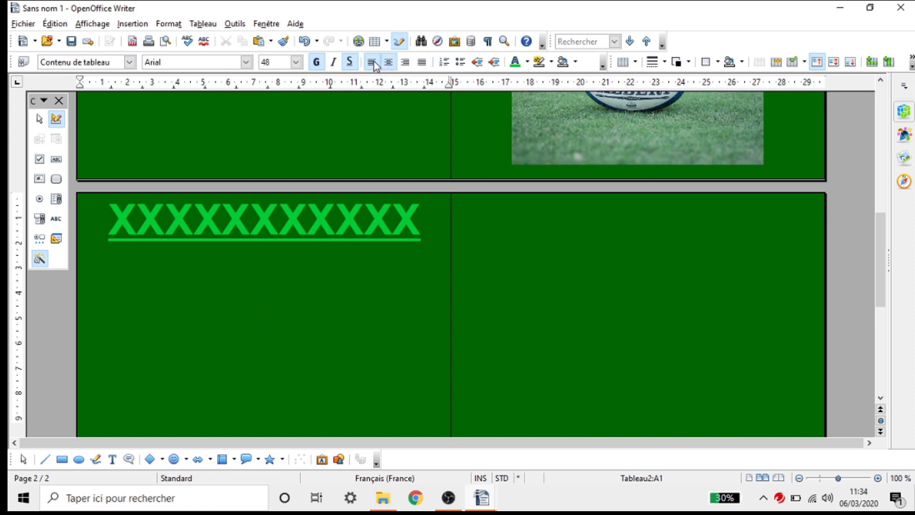
pyautogui.click(296, 62)
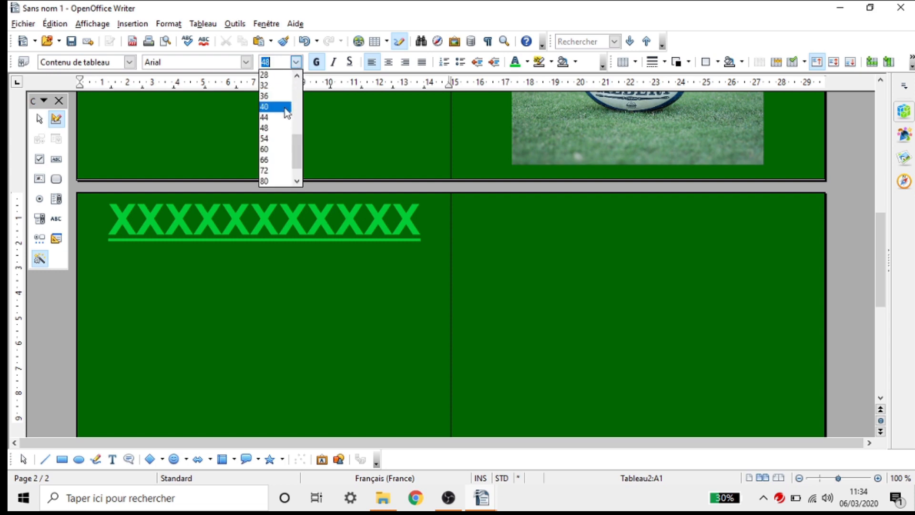
pyautogui.click(281, 90)
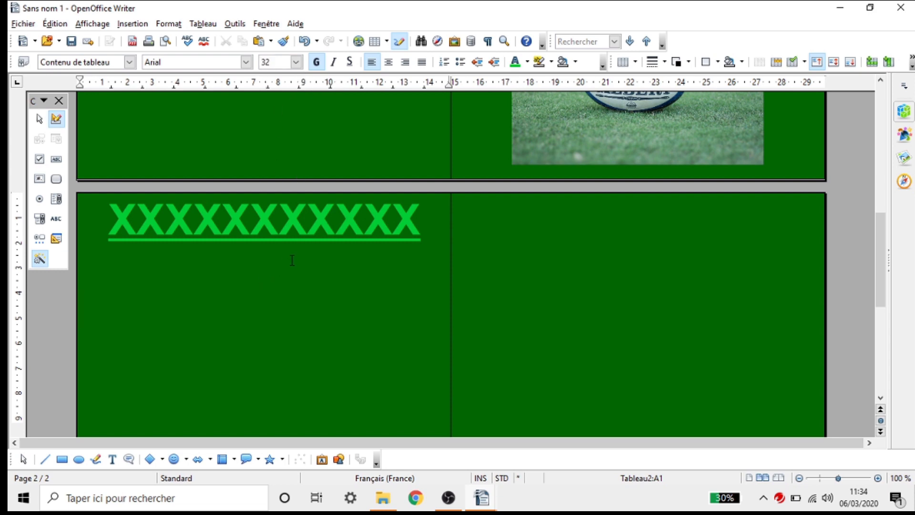
# Enter four placeholder lines below the heading, each reading "- XXXXXXXXXXX"
pyautogui.write('- XXXXXXXXXXX')
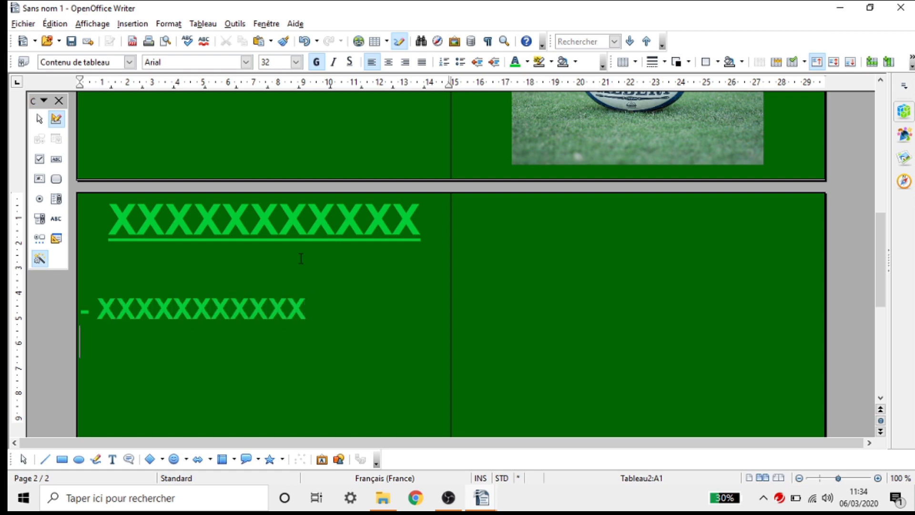
pyautogui.press('Return')
pyautogui.write('-XXXXX')
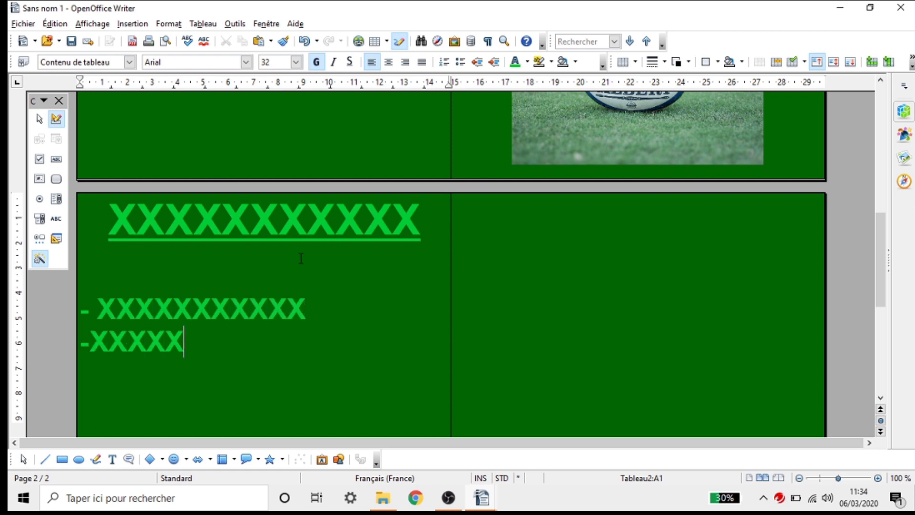
pyautogui.press('Left')
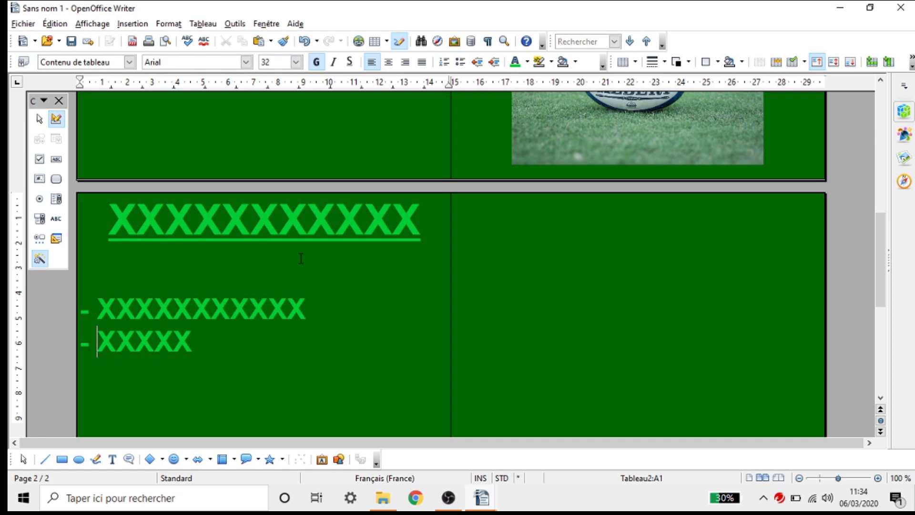
pyautogui.click(212, 342)
pyautogui.write('XXXXXX ')
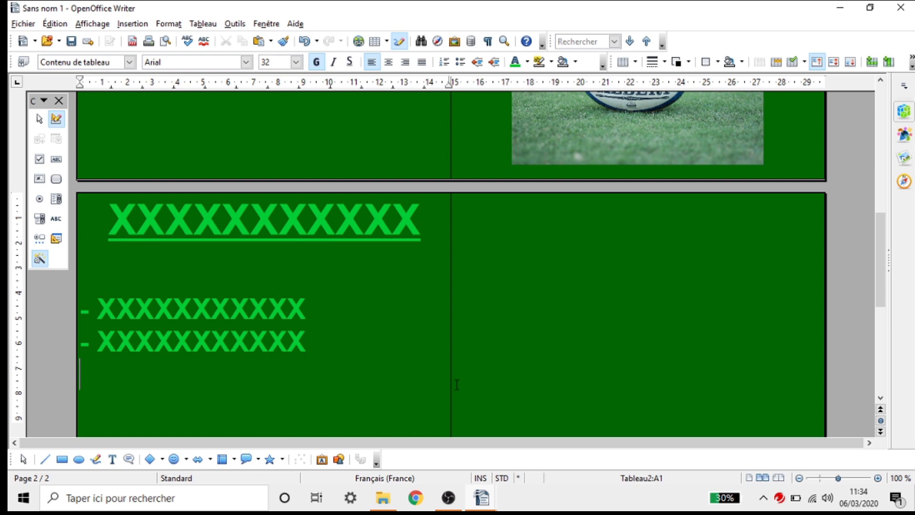
pyautogui.write('- XXXX')
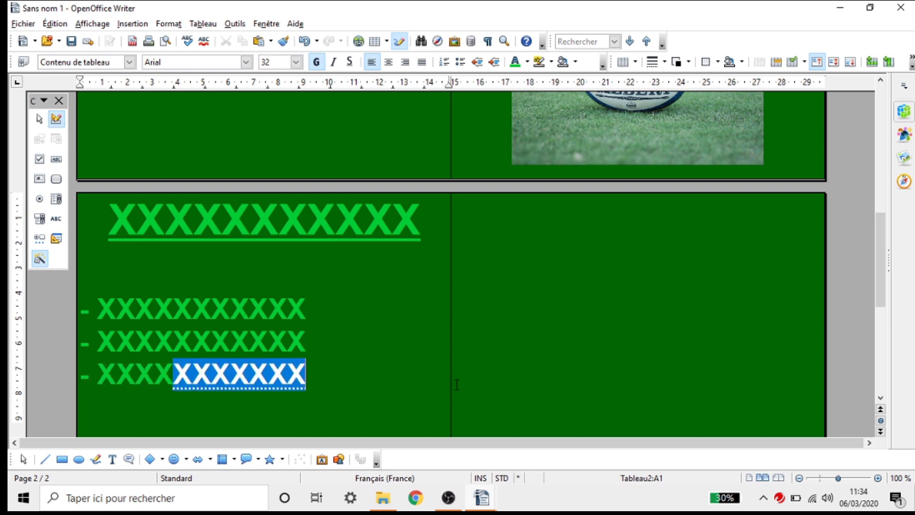
pyautogui.write('XXXXXXX ')
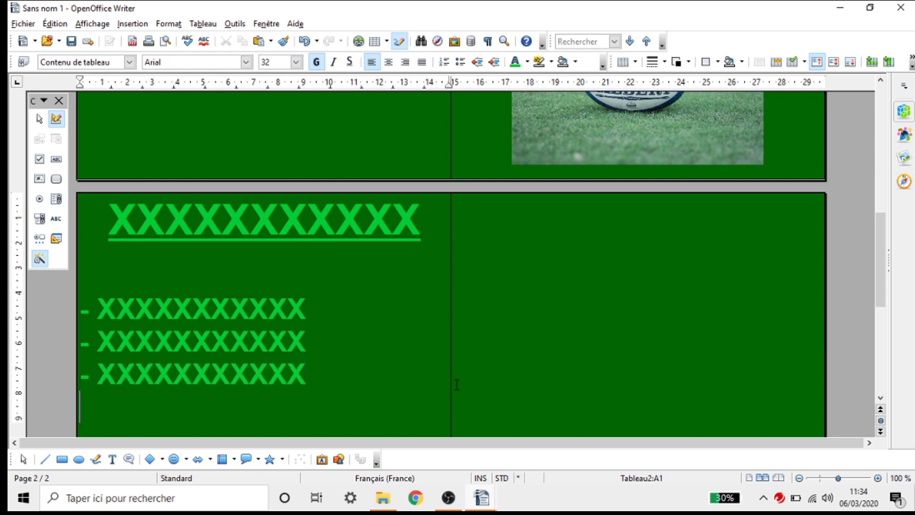
pyautogui.write('-X')
pyautogui.press('BackSpace')
pyautogui.write('XXXXXXXXXXXX')
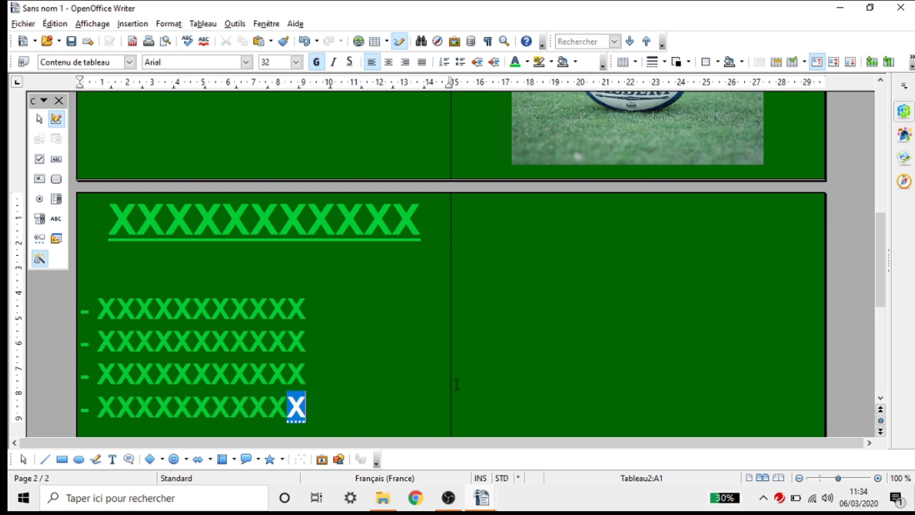
# Set the line spacing of the four placeholder lines in page 2's left column to 1.5 lines
pyautogui.scroll(-3, 460, 367)
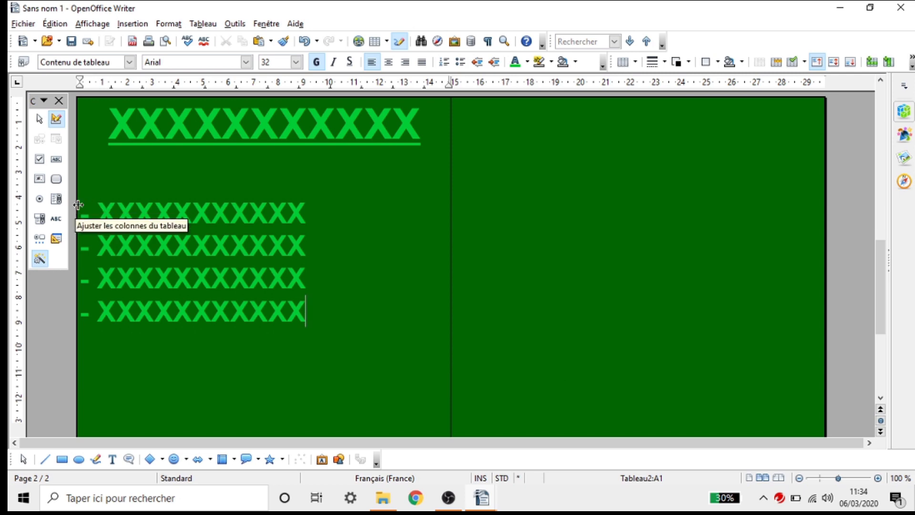
pyautogui.moveTo(77, 222)
pyautogui.mouseDown()
pyautogui.moveTo(88, 222)
pyautogui.moveTo(82, 213)
pyautogui.mouseUp()
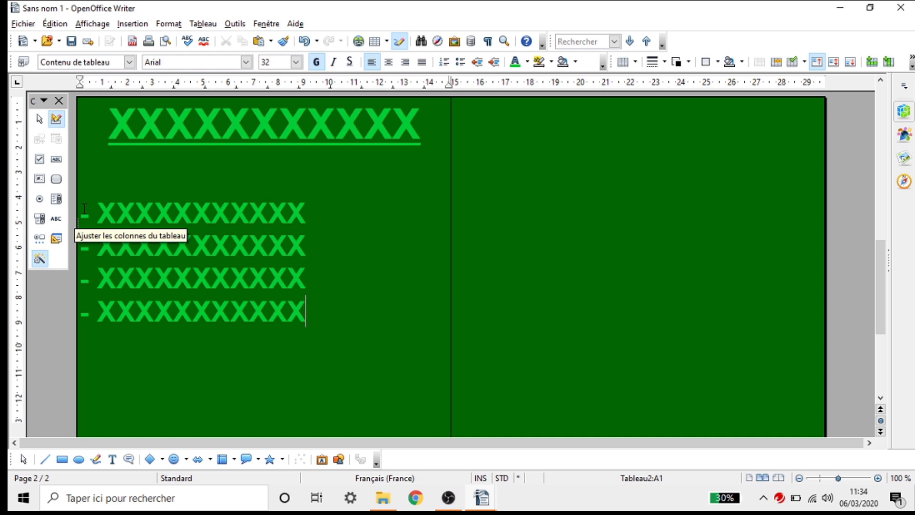
pyautogui.moveTo(84, 209); pyautogui.dragTo(307, 317)
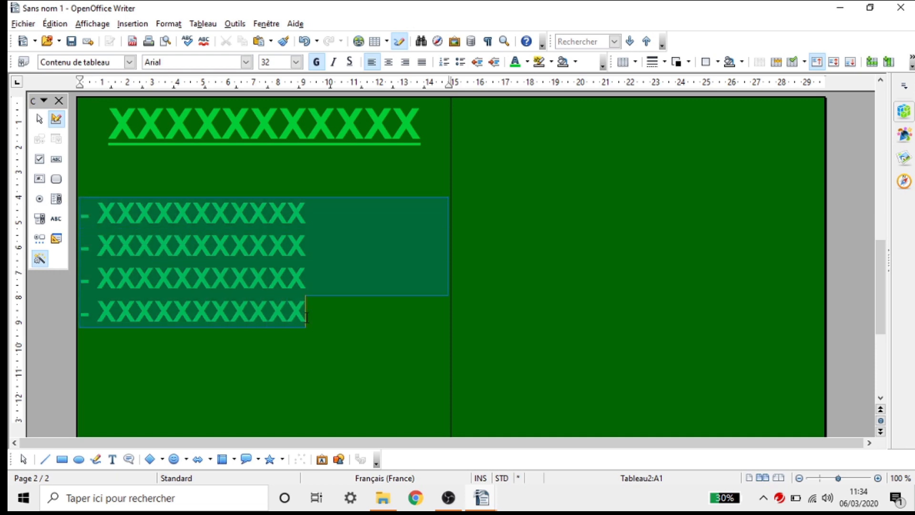
pyautogui.click(98, 206)
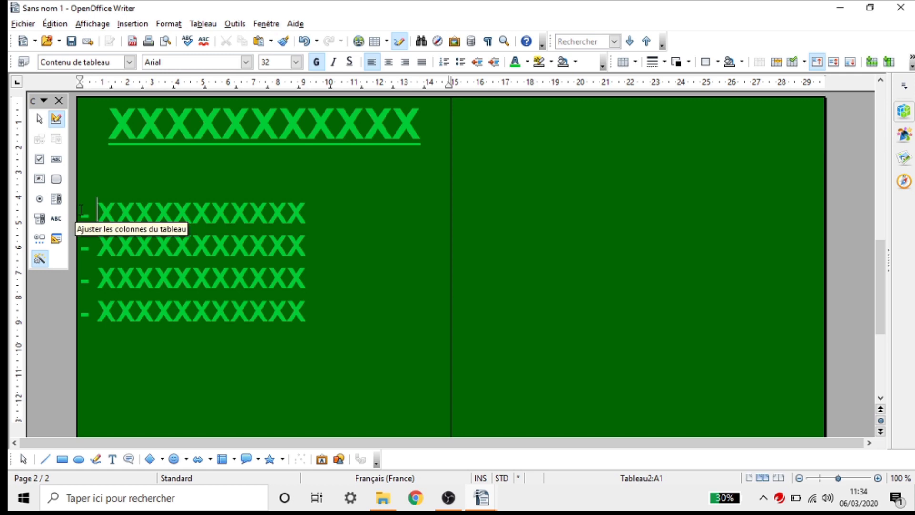
pyautogui.moveTo(81, 210); pyautogui.dragTo(305, 315)
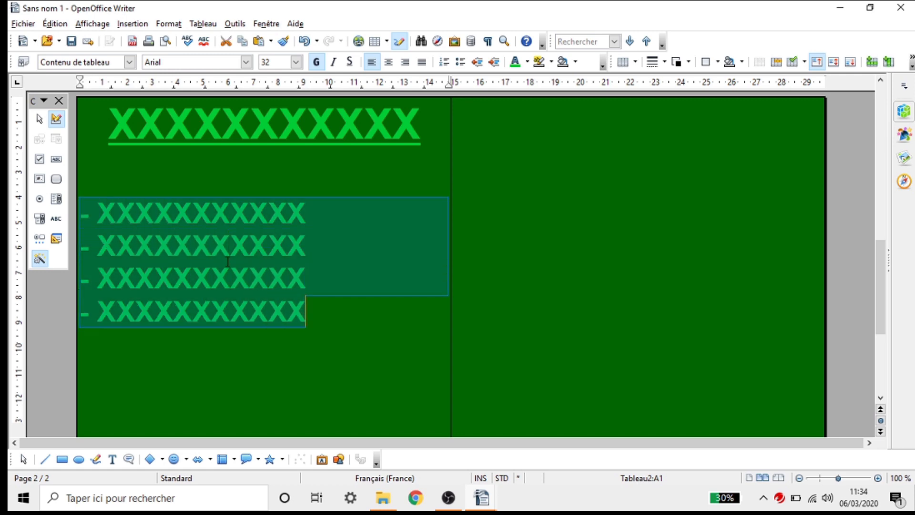
pyautogui.rightClick(228, 262)
pyautogui.moveTo(345, 88)
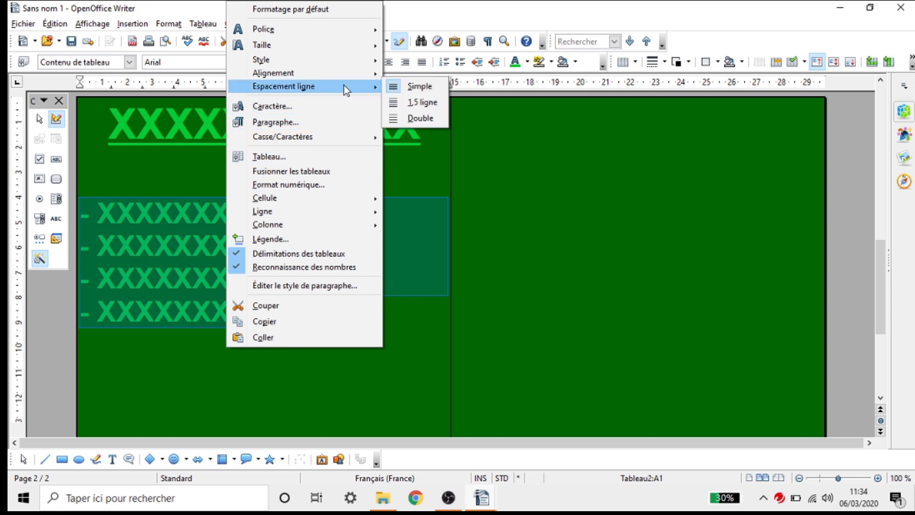
pyautogui.click(403, 103)
pyautogui.click(368, 272)
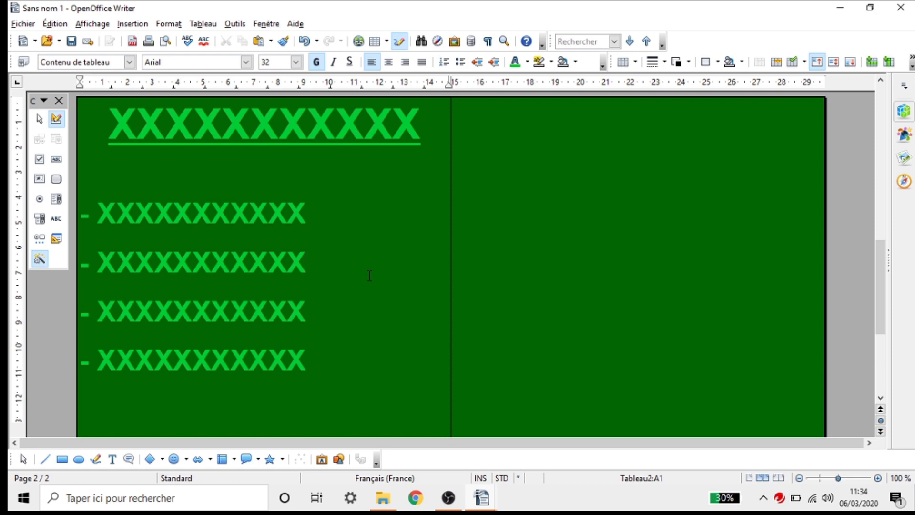
# Enter the heading "XXXXXXXXXXX" in Arial in page 2's right column
pyautogui.scroll(-3, 368, 274)
pyautogui.scroll(-1, 271, 289)
pyautogui.scroll(5, 271, 289)
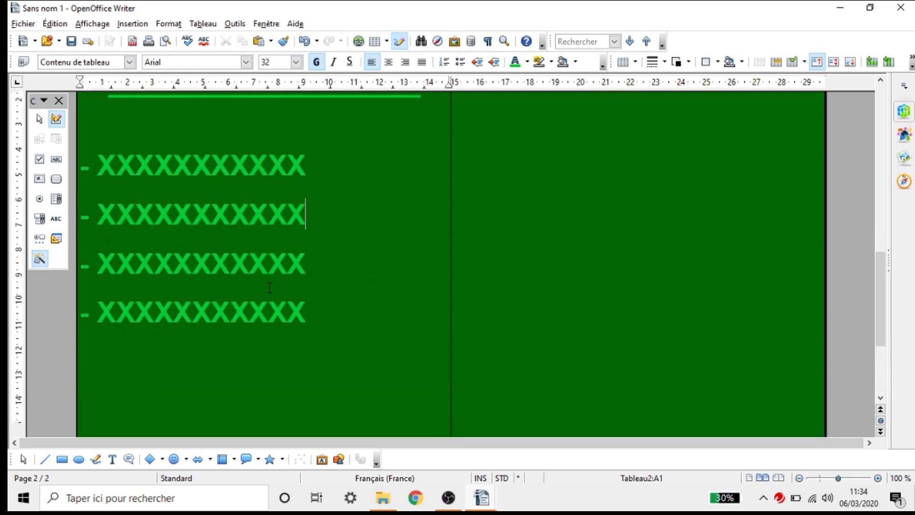
pyautogui.click(564, 146)
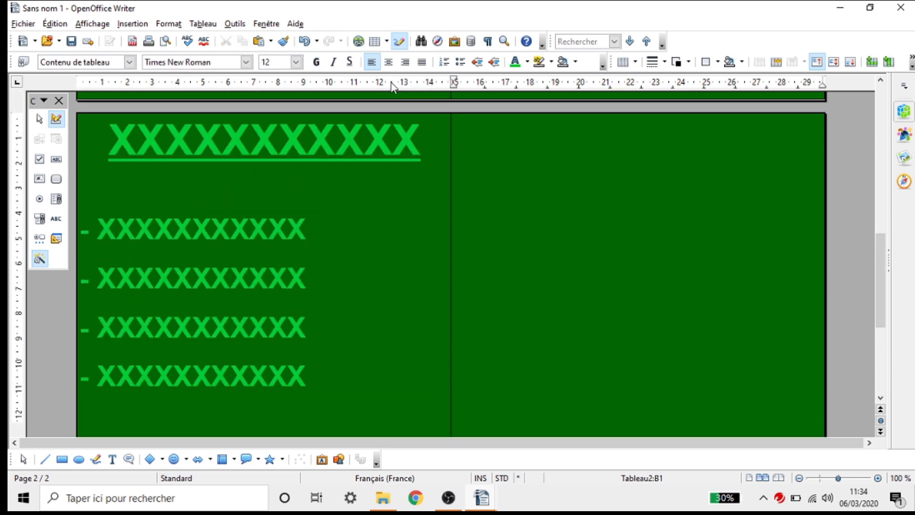
pyautogui.click(311, 134)
pyautogui.click(472, 143)
pyautogui.tripleClick(226, 62)
pyautogui.write('Arial')
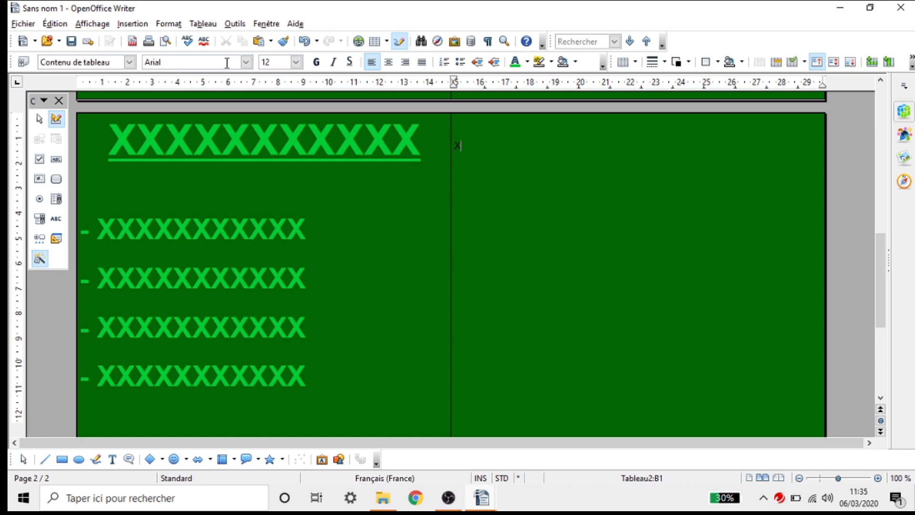
pyautogui.write('XXXXXXXXXXX')
# Centre the right column's heading and make it bold and underlined
pyautogui.moveTo(453, 146); pyautogui.dragTo(534, 146)
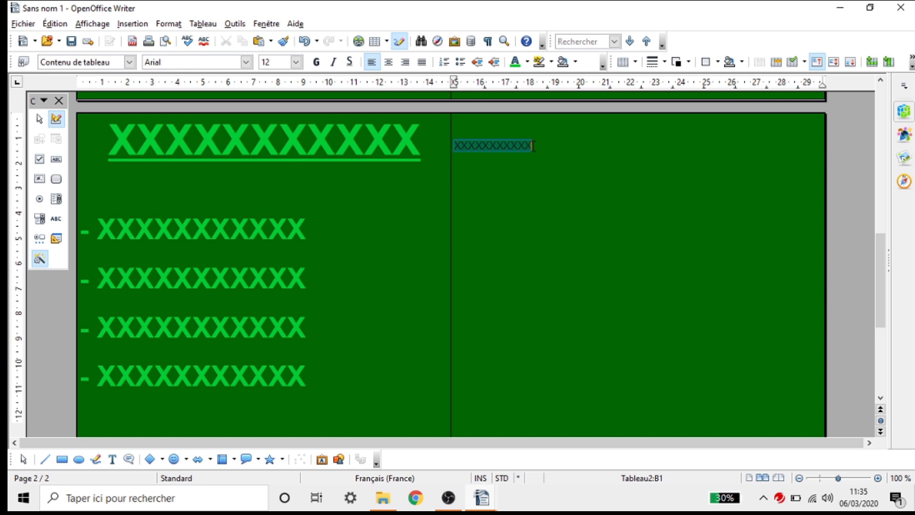
pyautogui.click(387, 63)
pyautogui.click(316, 62)
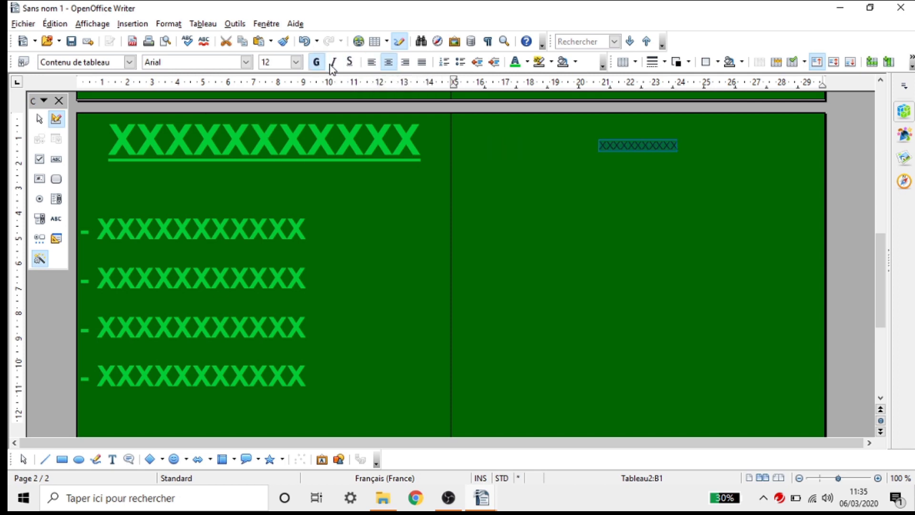
pyautogui.click(350, 63)
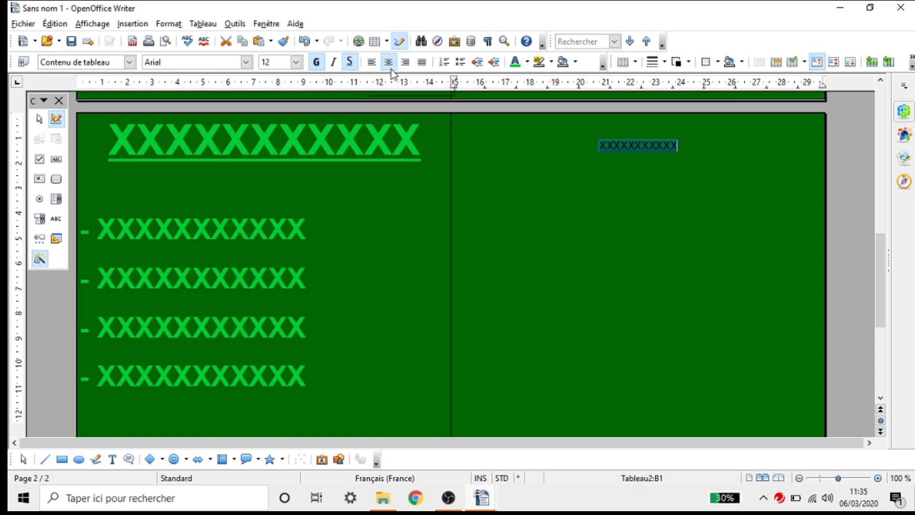
# Colour the right column's heading red and set its font size to 48
pyautogui.click(528, 62)
pyautogui.click(535, 100)
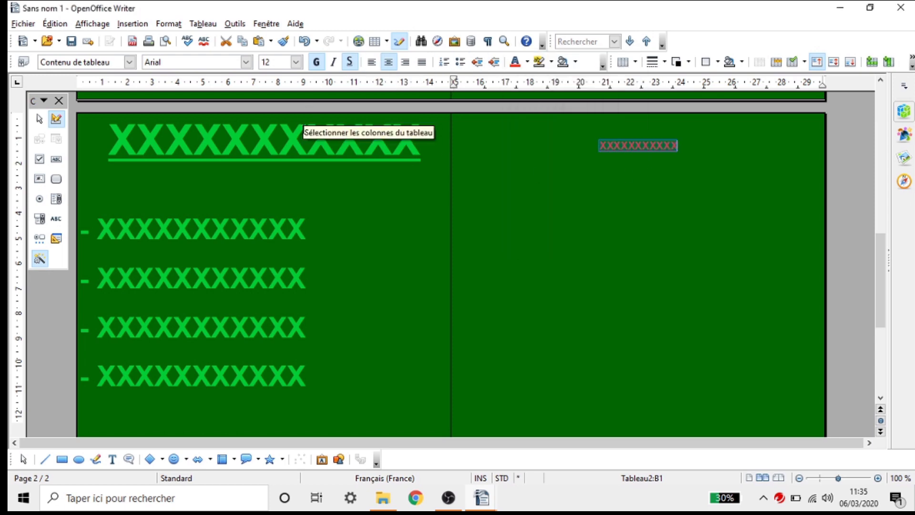
pyautogui.click(296, 62)
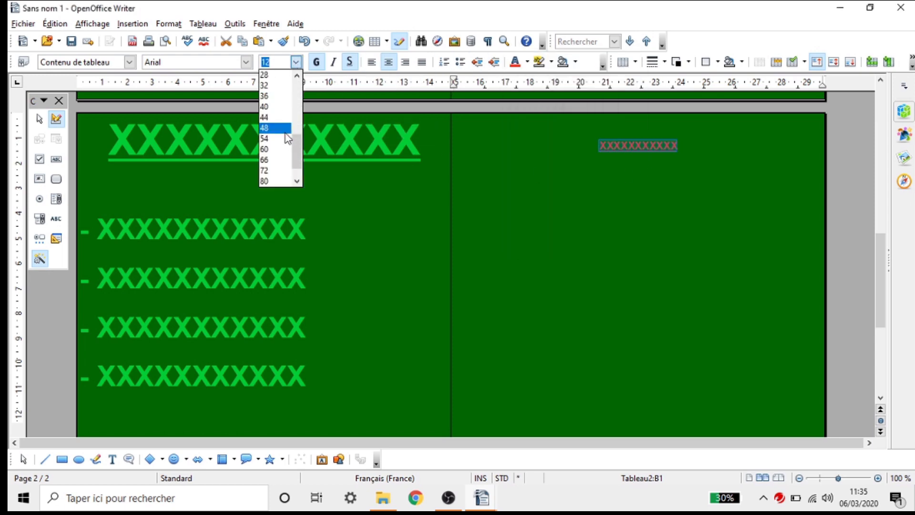
pyautogui.click(278, 127)
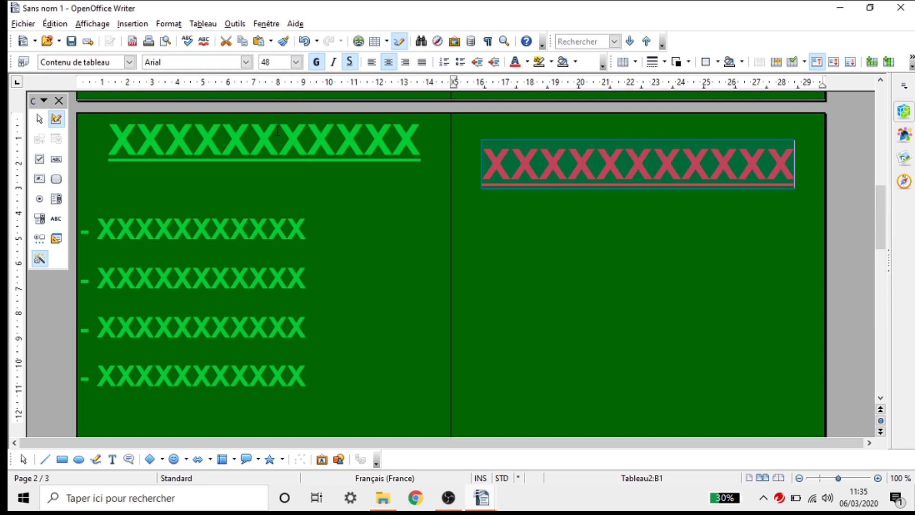
# Remove the blank lines above the red heading and make its text read "XXXXXXXXXXX"
pyautogui.click(493, 130)
pyautogui.press('Delete')
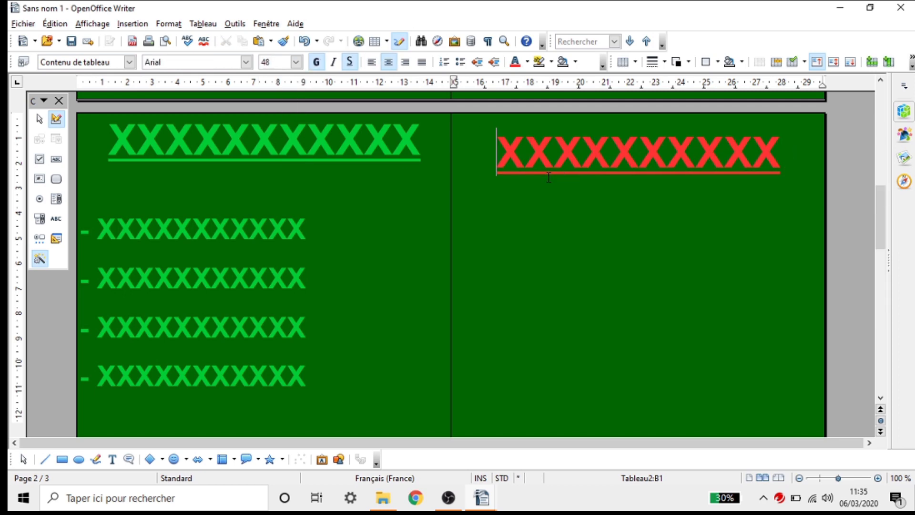
pyautogui.press('Delete')
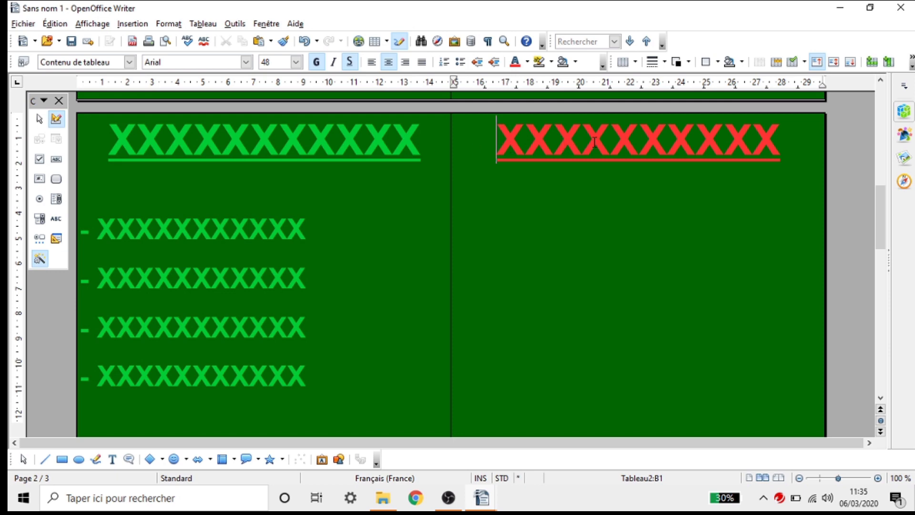
pyautogui.click(775, 138)
pyautogui.write('X')
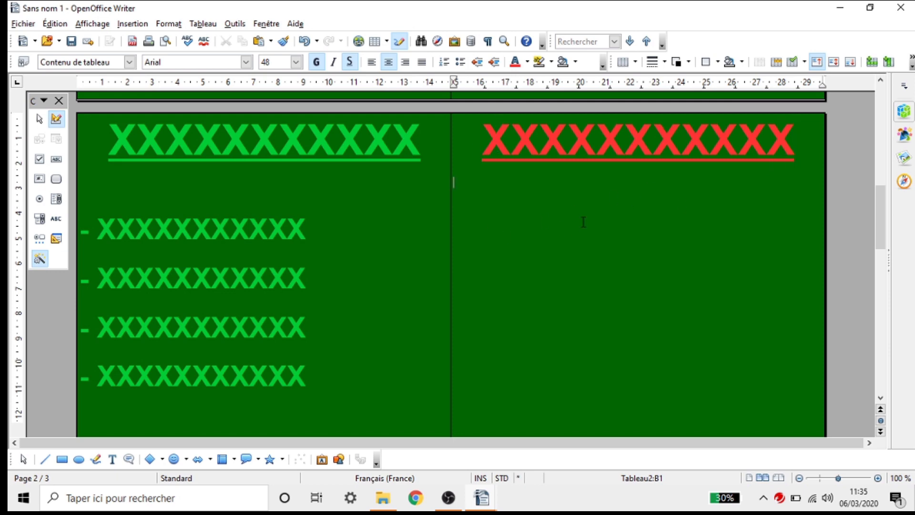
# Enter the placeholder line "- XXXXXXXXXX" below the red heading, level with the left column's first line
pyautogui.click(533, 229)
pyautogui.click(117, 186)
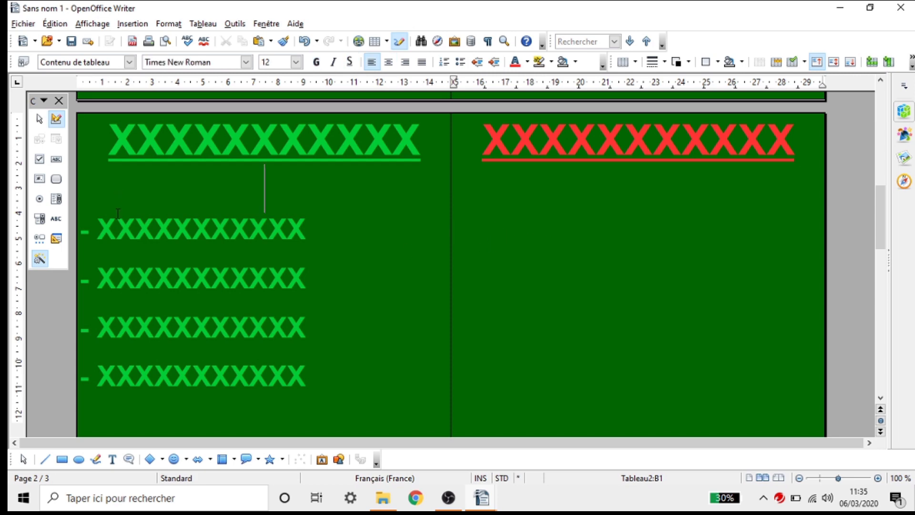
pyautogui.click(499, 220)
pyautogui.write('- XXXXXXXXXX')
pyautogui.press('Return')
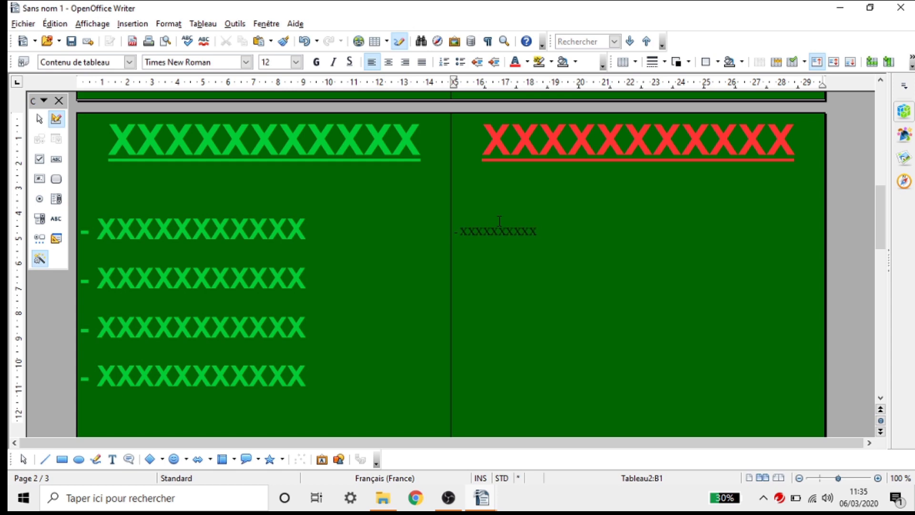
# Colour the right column's placeholder line red and set its font size to 32
pyautogui.moveTo(455, 232); pyautogui.dragTo(561, 233)
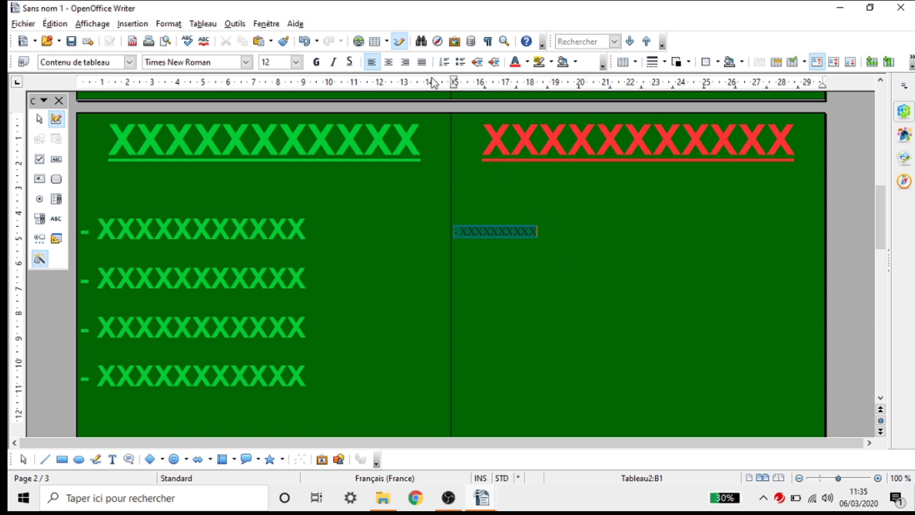
pyautogui.click(516, 61)
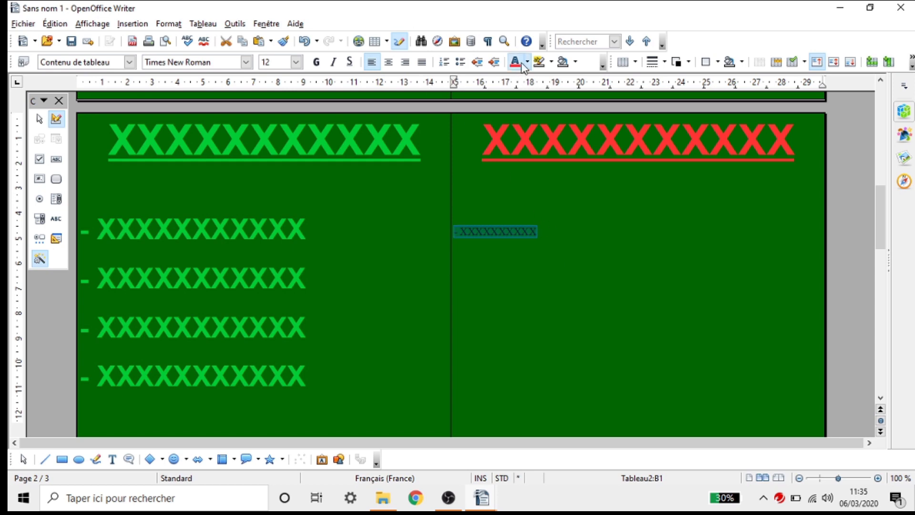
pyautogui.click(276, 62)
pyautogui.write('3')
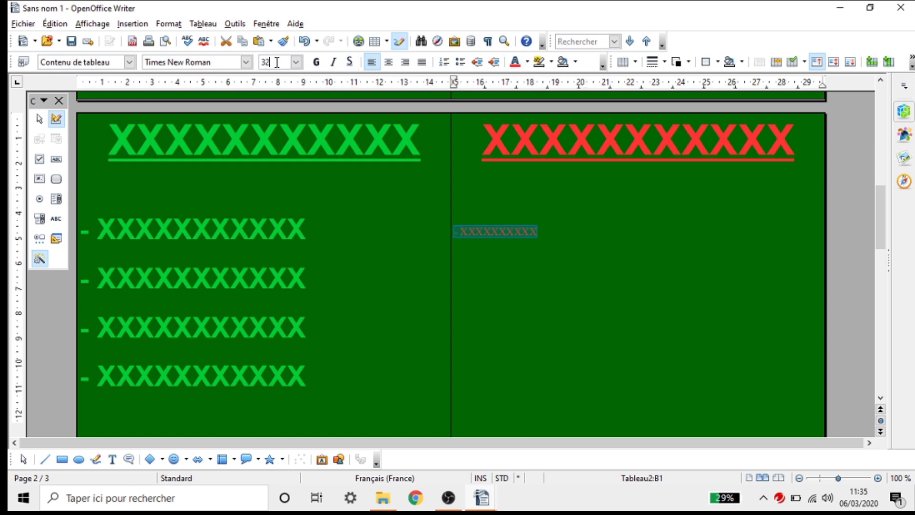
pyautogui.press('Return')
# Make the red placeholder line bold and change its font to Arial
pyautogui.click(216, 230)
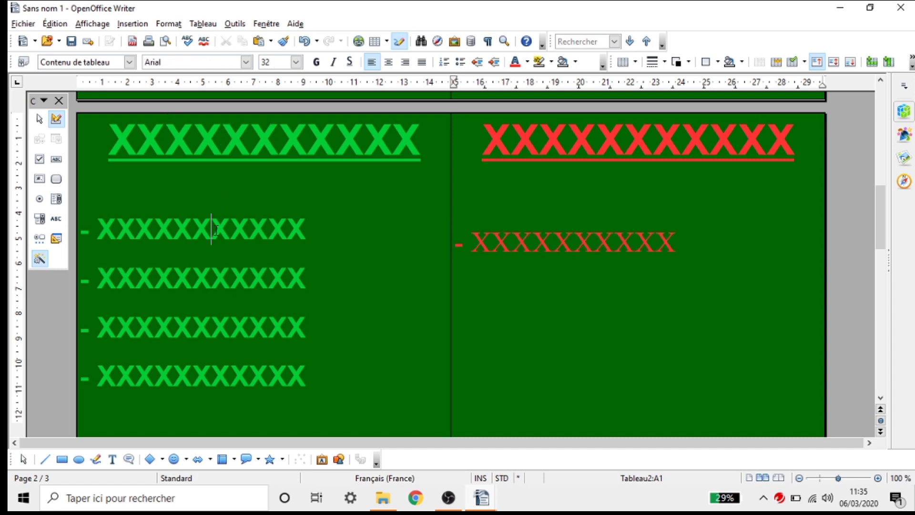
pyautogui.tripleClick(566, 240)
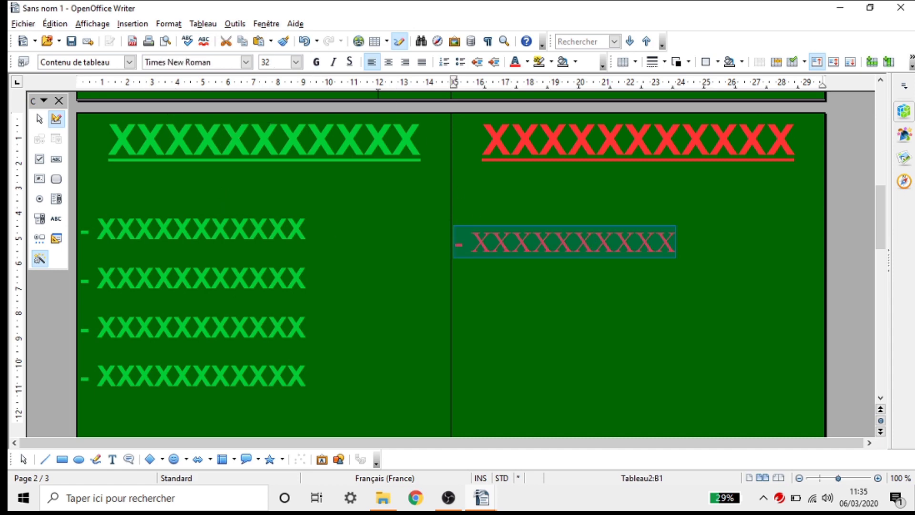
pyautogui.click(230, 60)
pyautogui.tripleClick(230, 61)
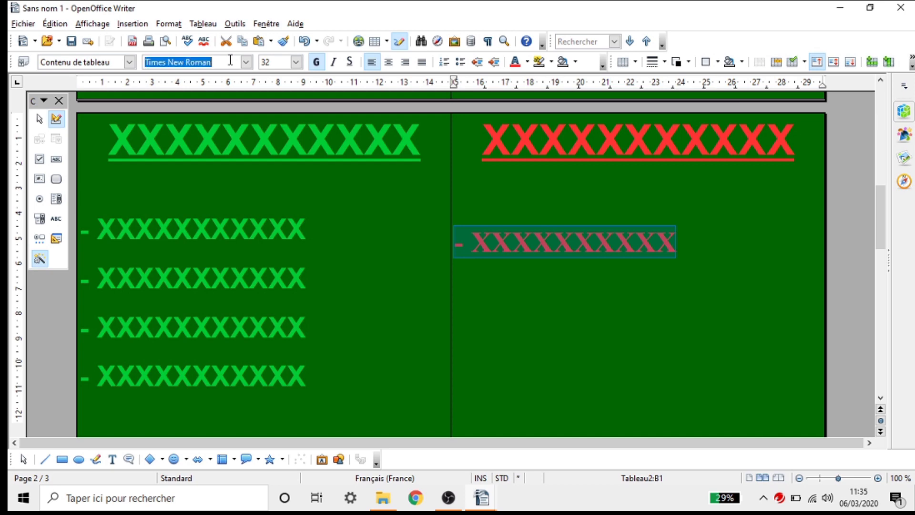
pyautogui.write('Arial')
pyautogui.press('Return')
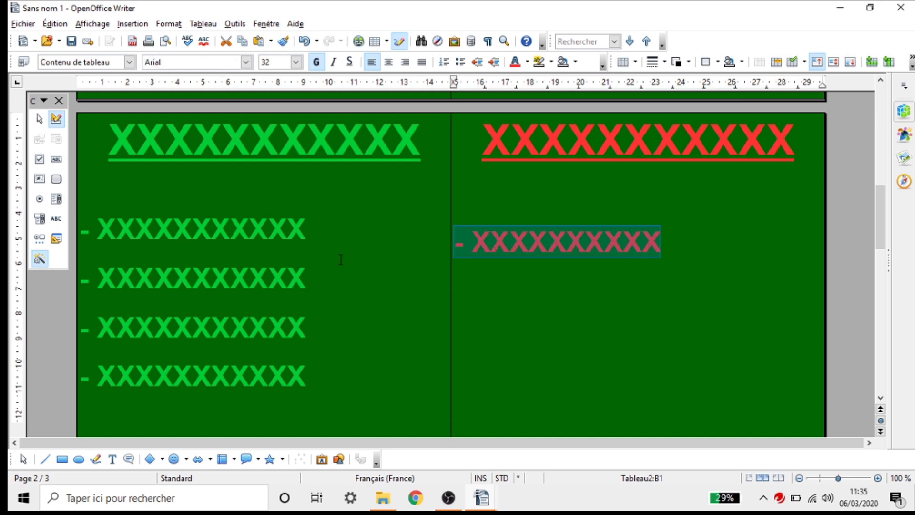
# Delete one blank line above the red placeholder line to align it with the left column's first line
pyautogui.click(463, 221)
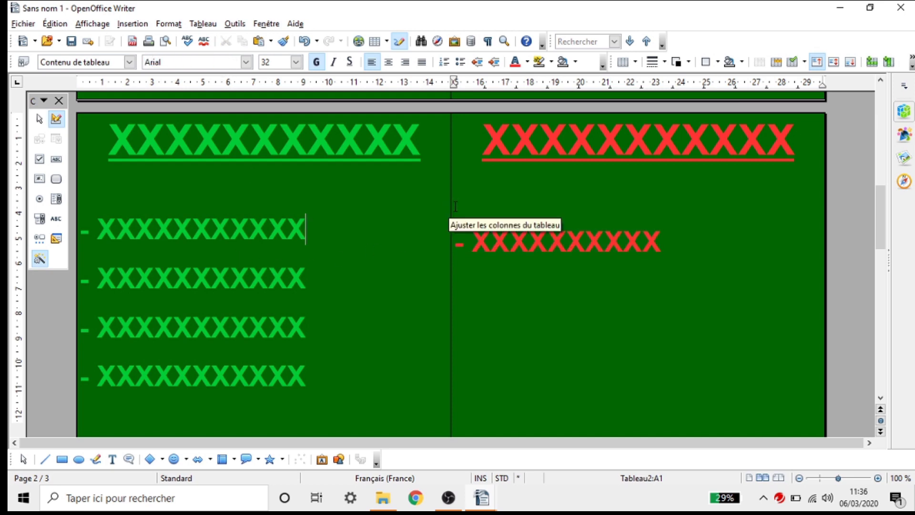
pyautogui.click(545, 232)
pyautogui.press('Delete')
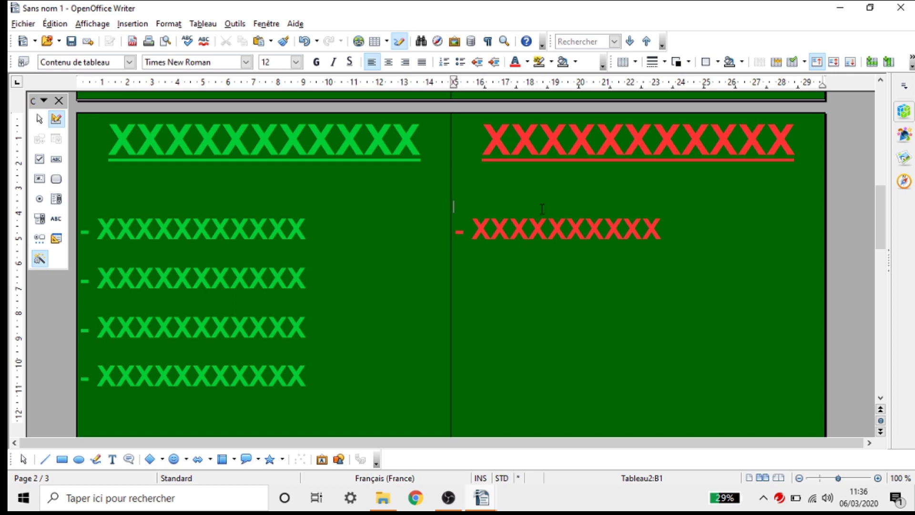
# Copy the red placeholder line and paste it three times on new lines below it
pyautogui.moveTo(454, 232); pyautogui.dragTo(655, 240)
pyautogui.hotkey('ctrl', 'c')
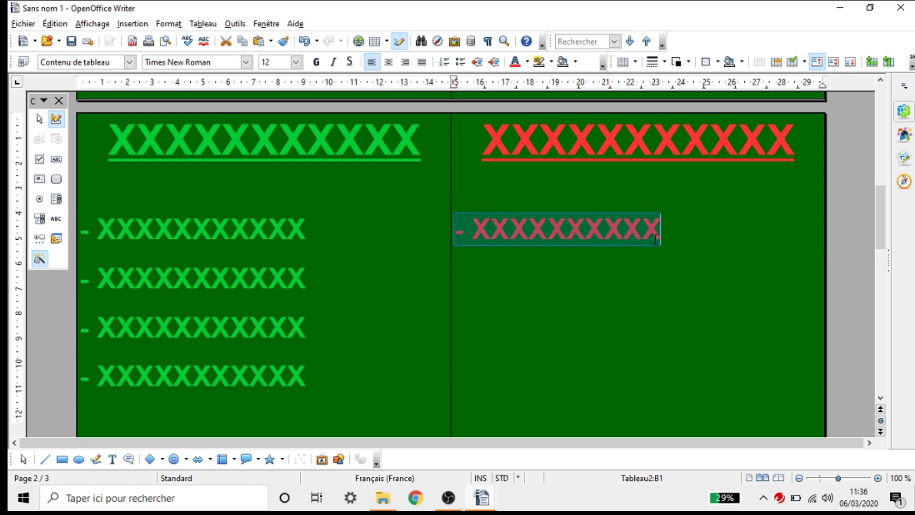
pyautogui.click(692, 236)
pyautogui.press('Return')
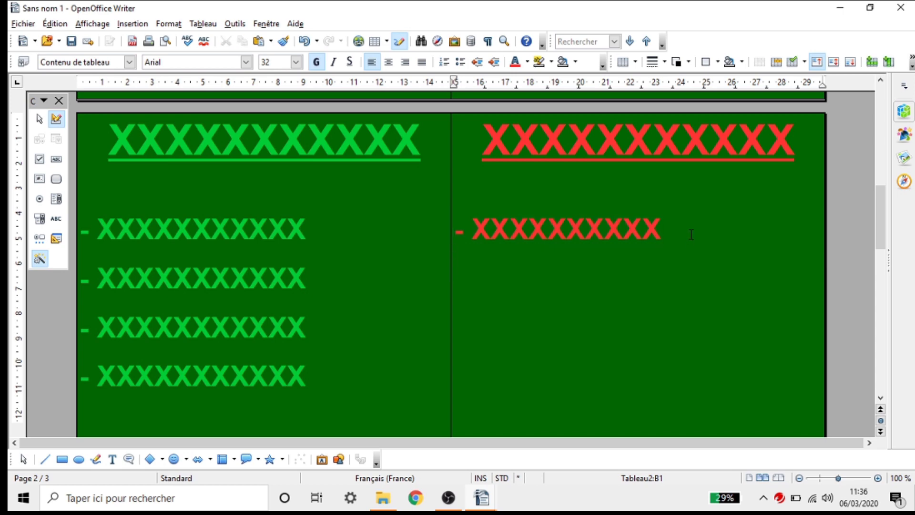
pyautogui.hotkey('ctrl', 'v')
pyautogui.hotkey('ctrl', 'v')
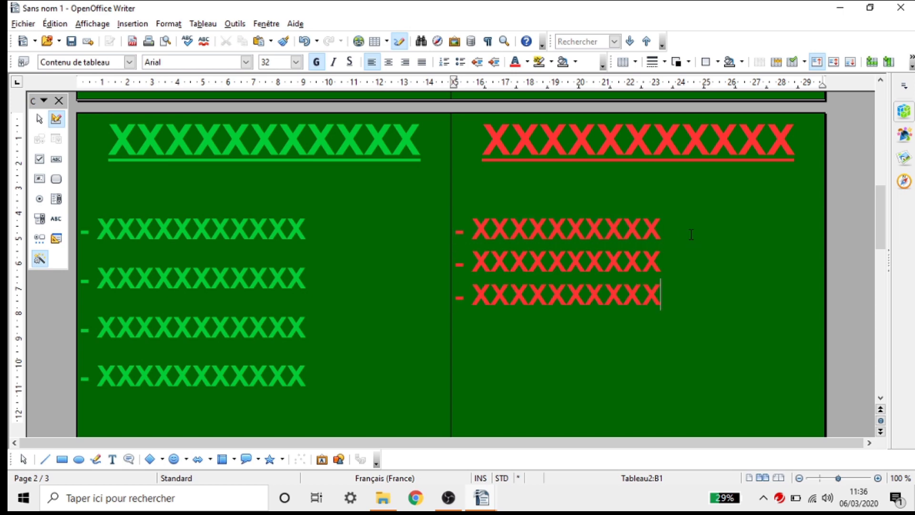
pyautogui.press('Return')
pyautogui.hotkey('ctrl', 'v')
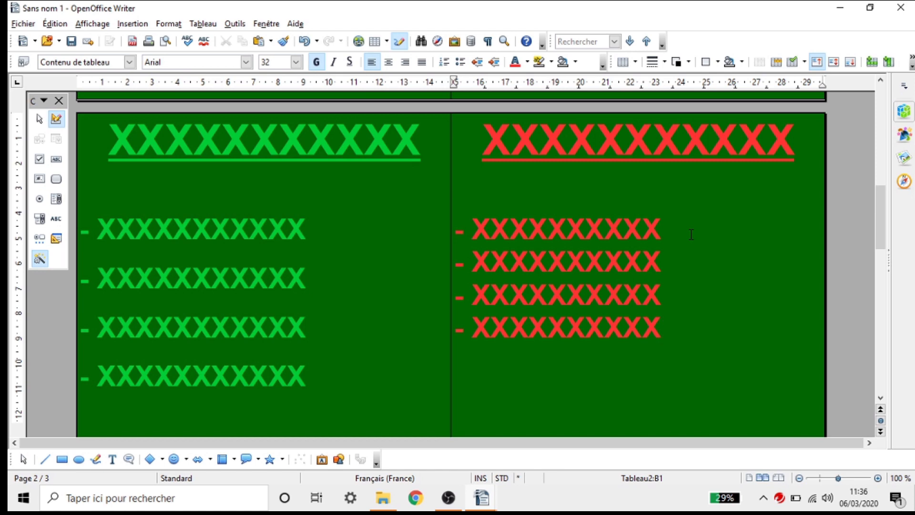
# Increase the line spacing of the four red placeholder list lines in the right column to match the left column's list
pyautogui.click(457, 228)
pyautogui.moveTo(457, 228); pyautogui.dragTo(661, 333)
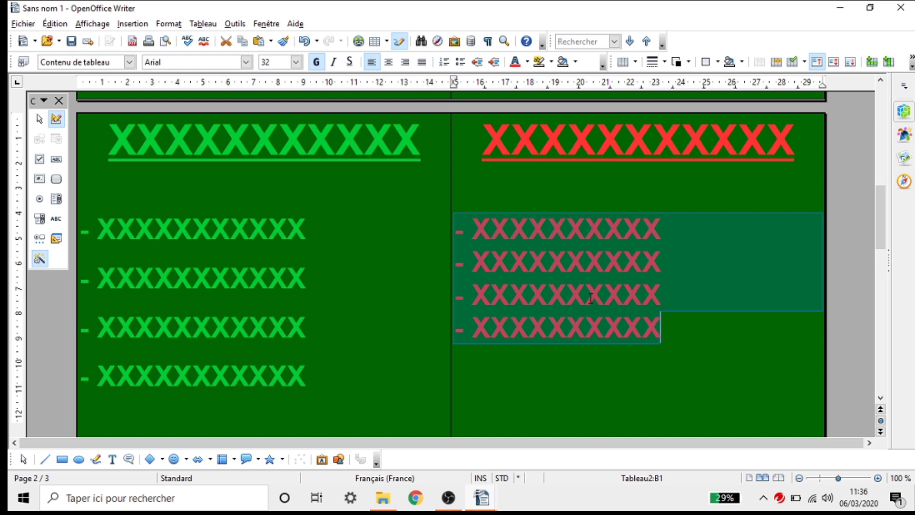
pyautogui.rightClick(591, 301)
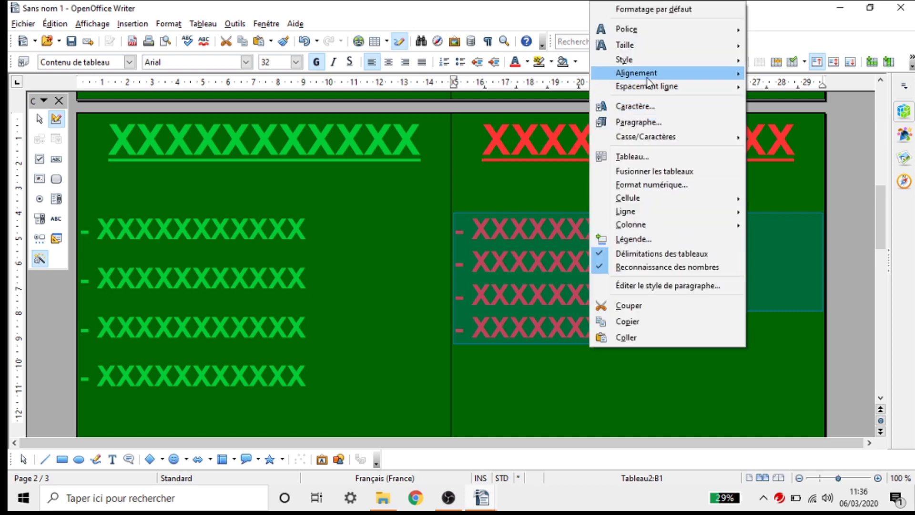
pyautogui.moveTo(648, 77)
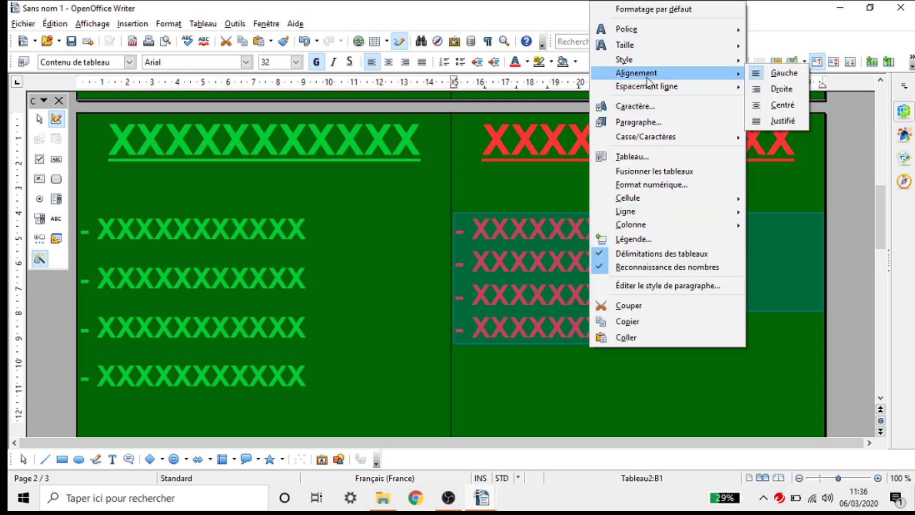
pyautogui.click(777, 105)
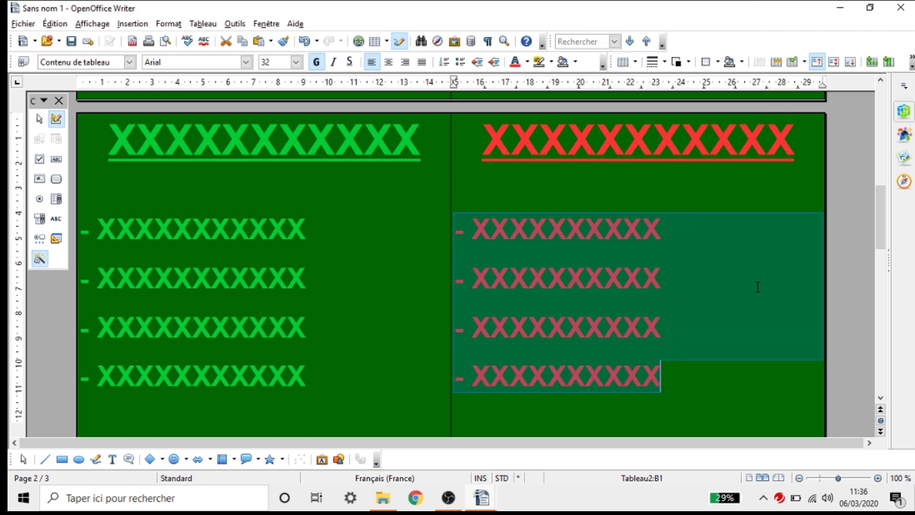
pyautogui.click(771, 357)
# Delete the surplus blank lines at the end of the second table's right column so that the document has only two pages
pyautogui.scroll(-10, 620, 334)
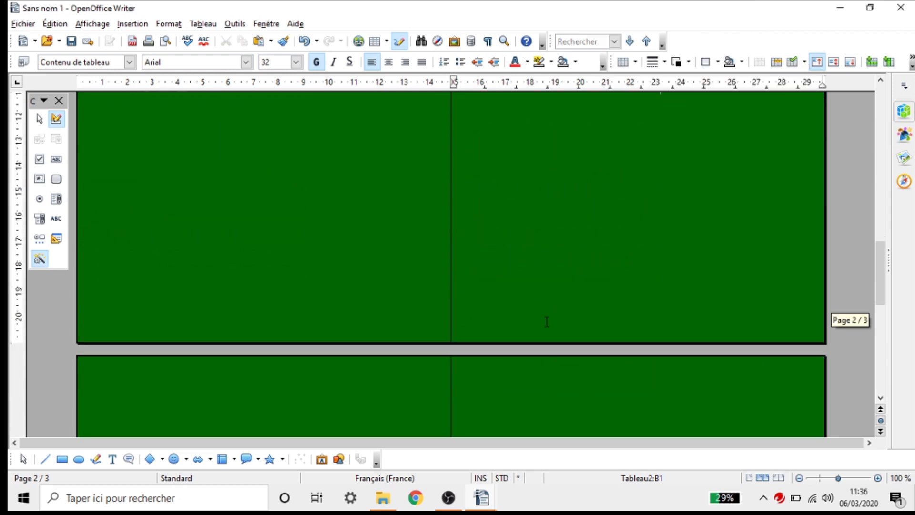
pyautogui.scroll(3, 546, 322)
pyautogui.click(518, 378)
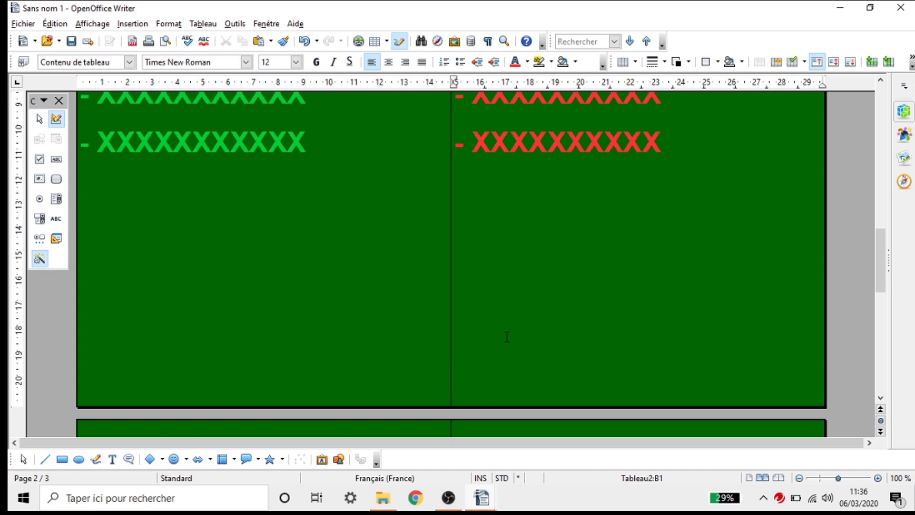
pyautogui.scroll(5, 507, 338)
pyautogui.scroll(-15, 507, 360)
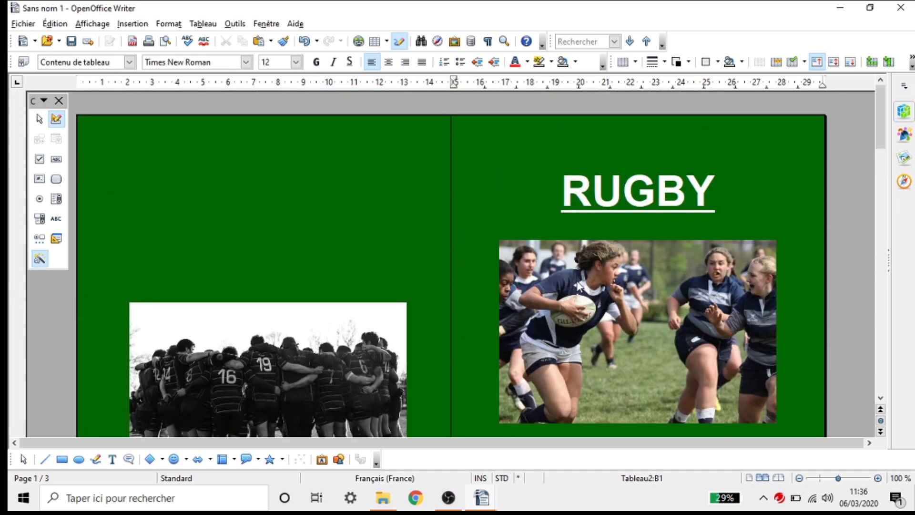
pyautogui.scroll(-15, 574, 286)
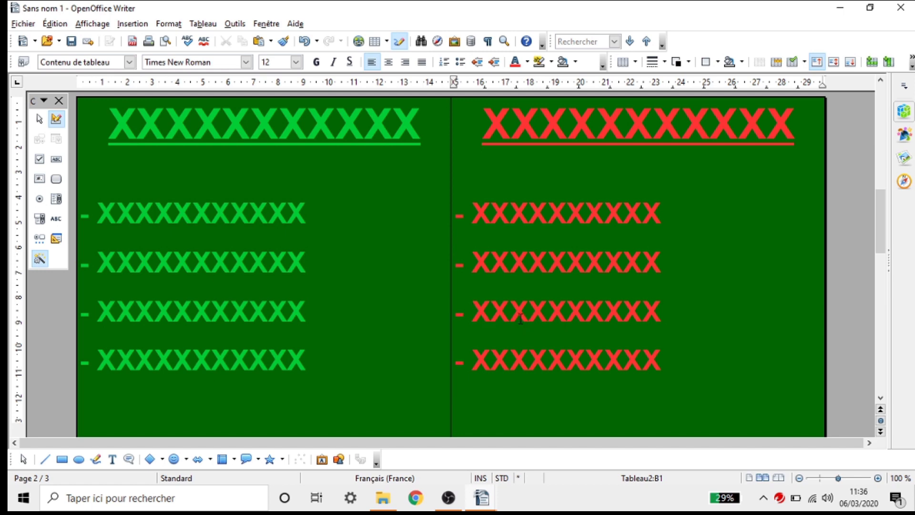
pyautogui.scroll(-10, 512, 355)
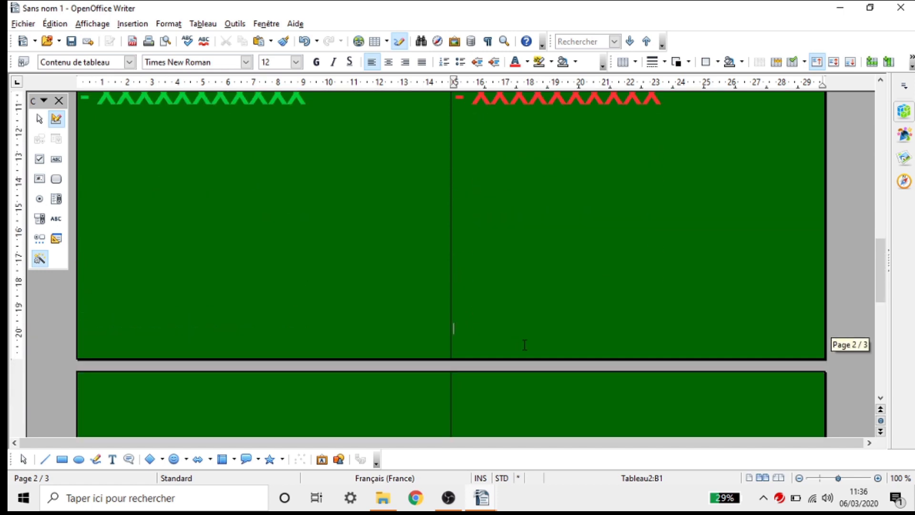
pyautogui.scroll(-5, 525, 345)
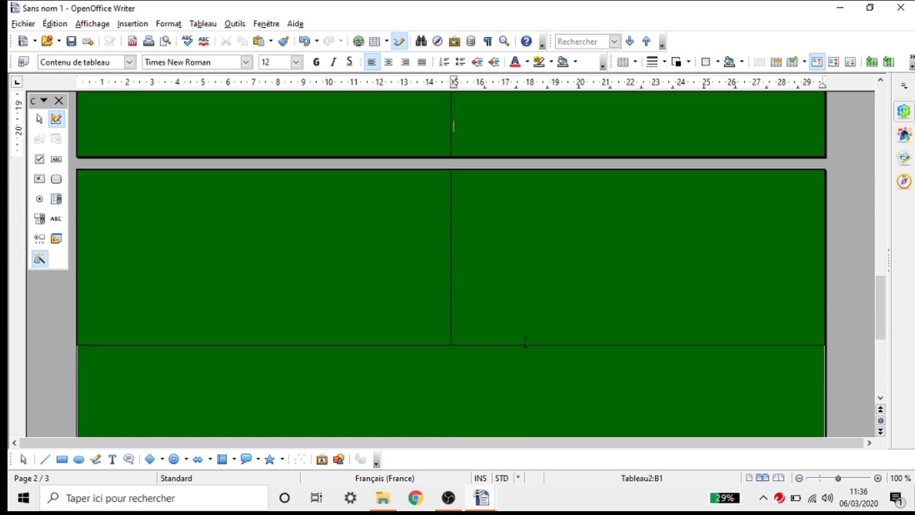
pyautogui.scroll(4, 527, 341)
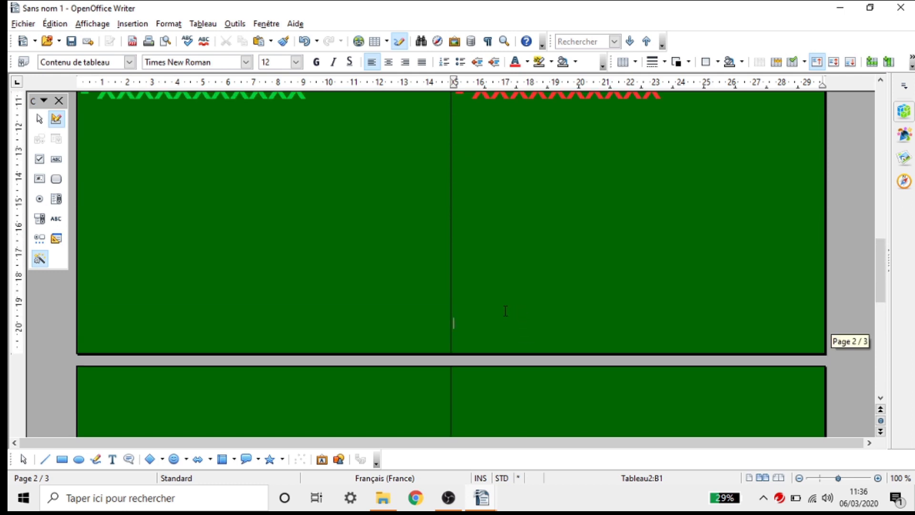
pyautogui.click(468, 300)
pyautogui.press('Delete')
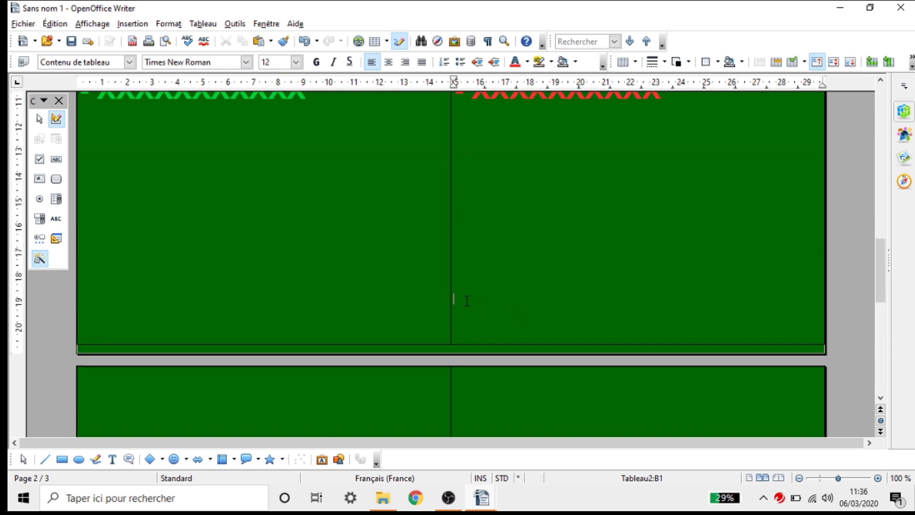
pyautogui.press('Delete')
pyautogui.press('Delete')
pyautogui.press('Delete')
pyautogui.press('Delete')
pyautogui.press('Delete')
pyautogui.press('Delete')
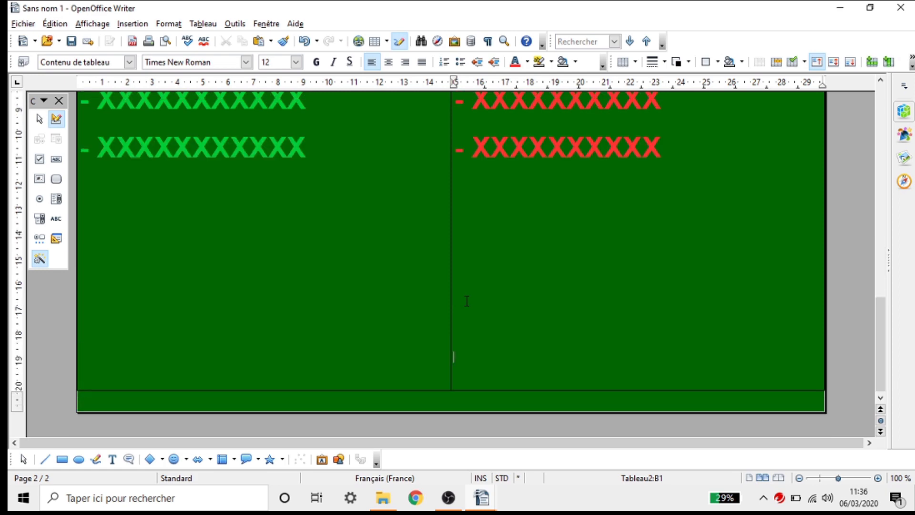
# Select the whole table on page 1 and remove all of its borders
pyautogui.scroll(10, 620, 295)
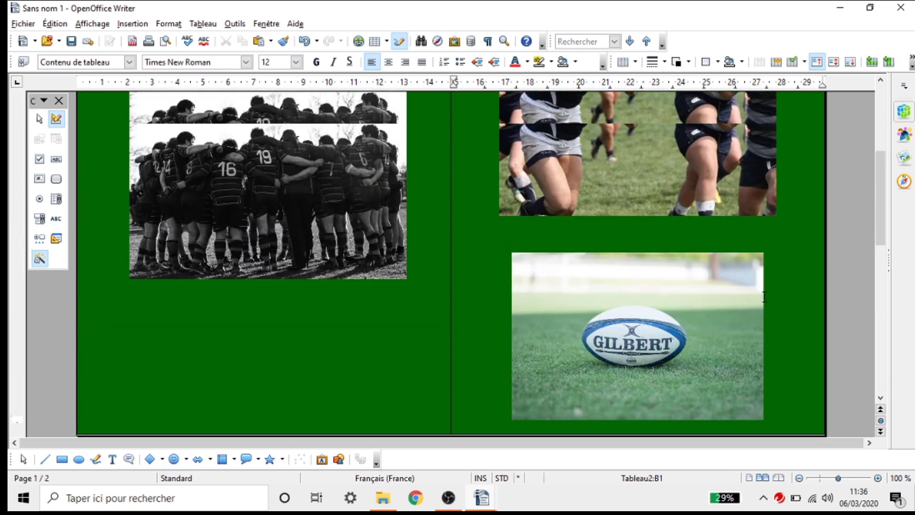
pyautogui.scroll(4, 764, 296)
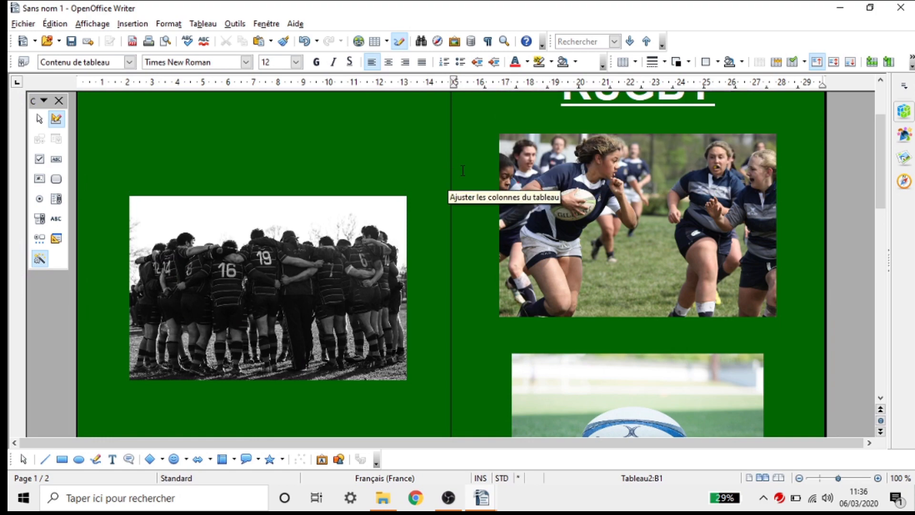
pyautogui.scroll(4, 493, 218)
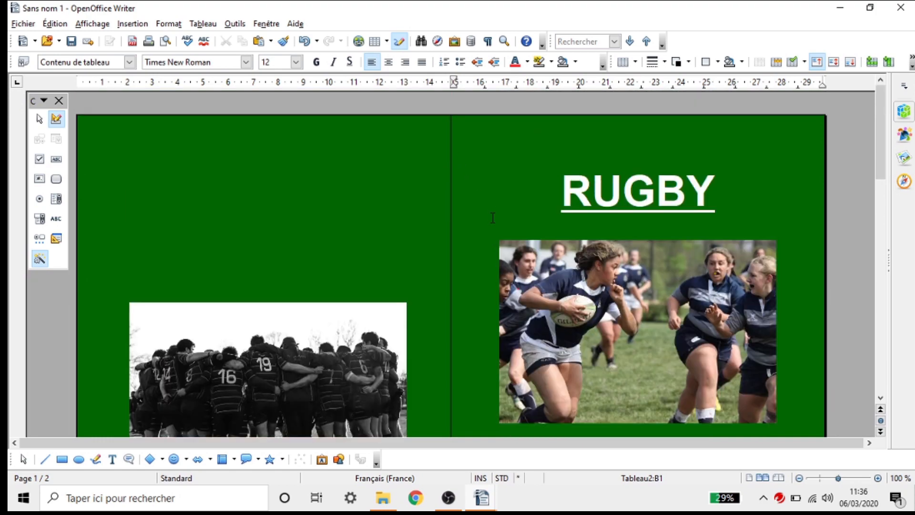
pyautogui.click(73, 108)
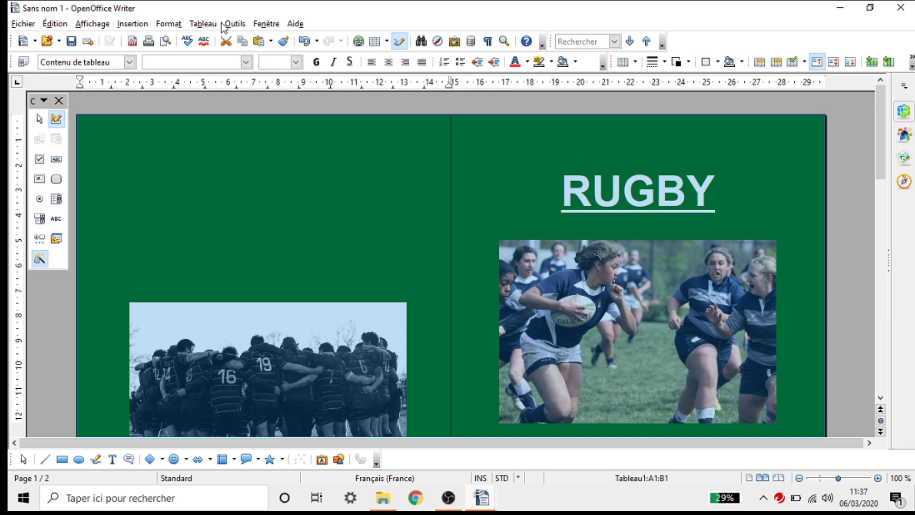
pyautogui.click(204, 24)
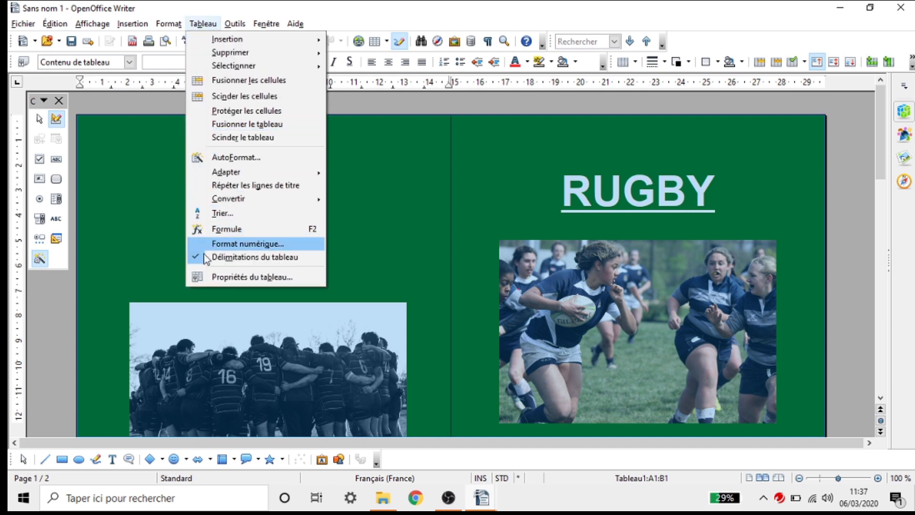
pyautogui.click(209, 277)
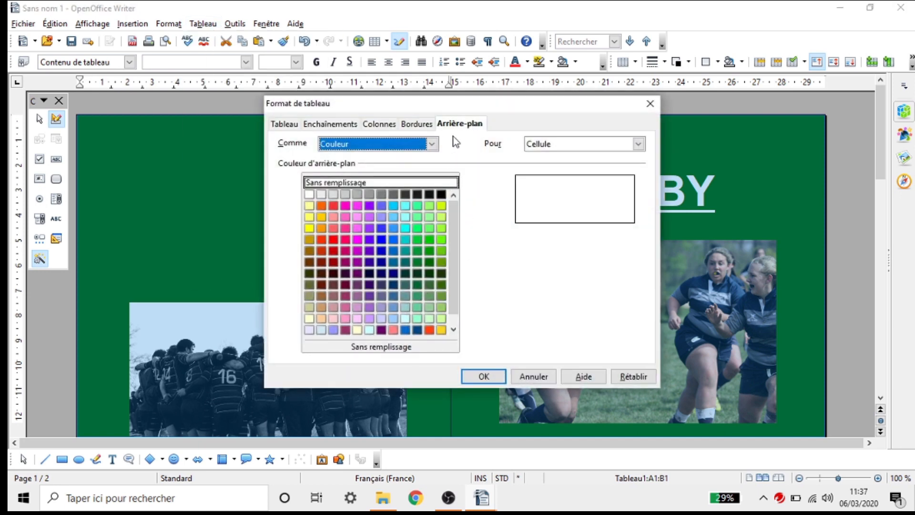
pyautogui.click(428, 127)
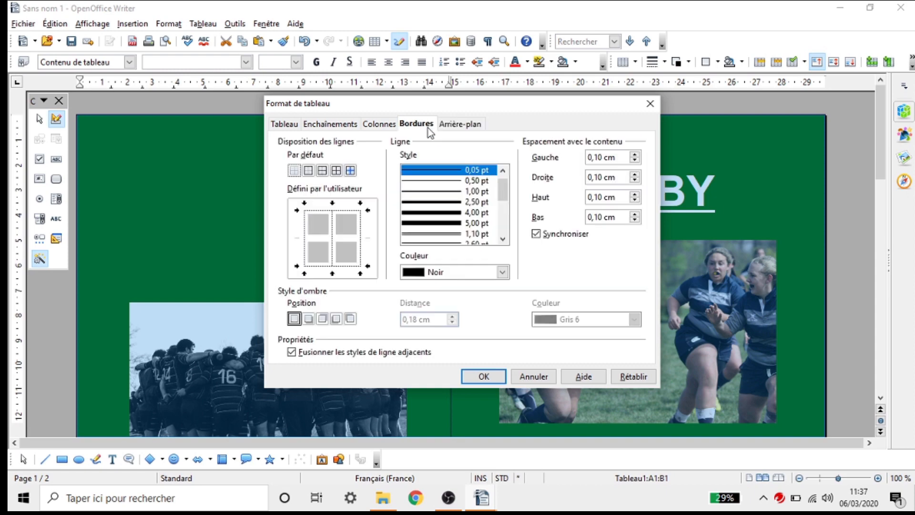
pyautogui.click(293, 173)
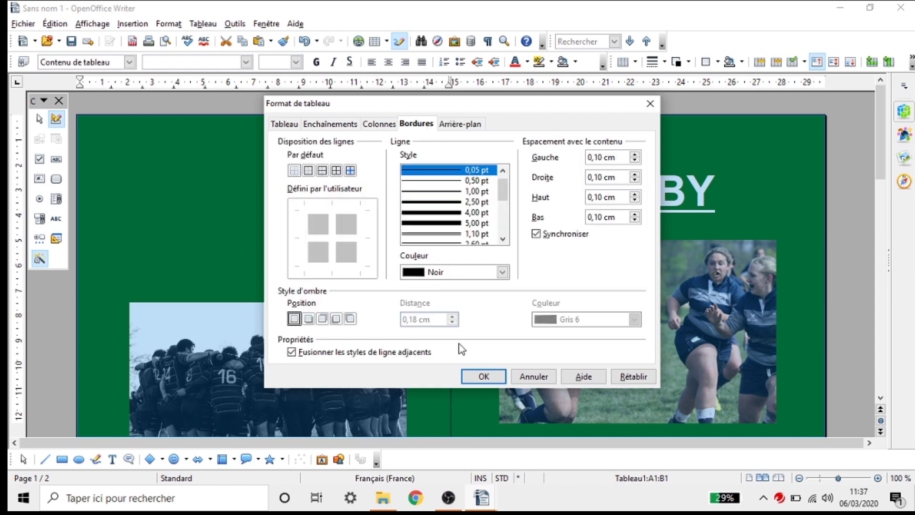
pyautogui.click(479, 377)
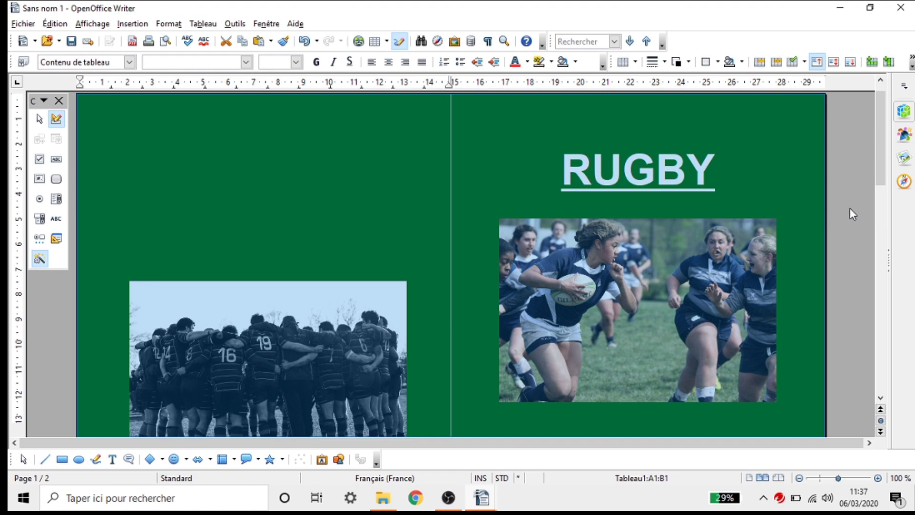
pyautogui.click(842, 222)
# Remove all borders from the whole table on page 2, with Blanc chosen as the line colour
pyautogui.scroll(-15, 840, 227)
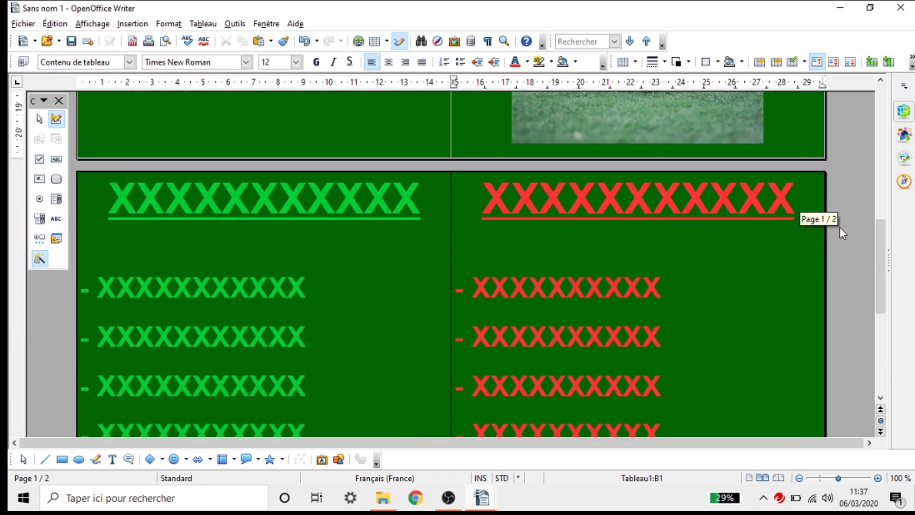
pyautogui.click(71, 167)
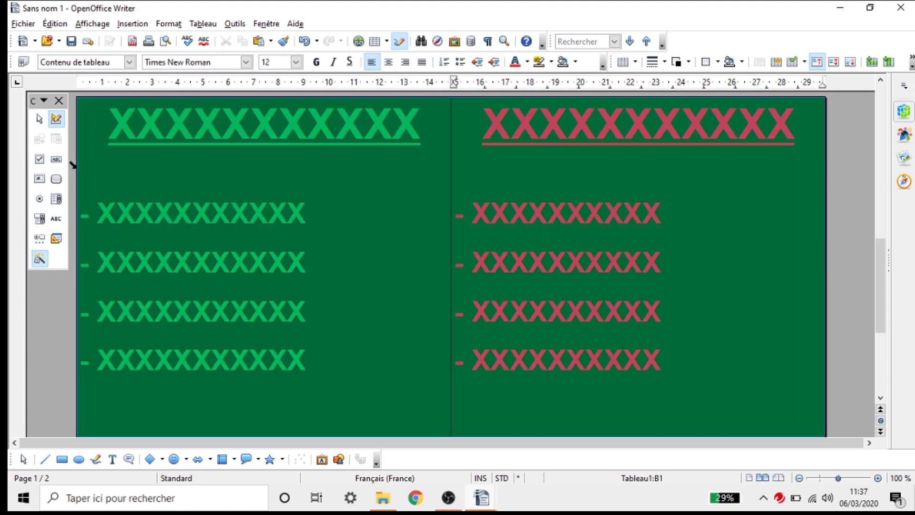
pyautogui.click(202, 24)
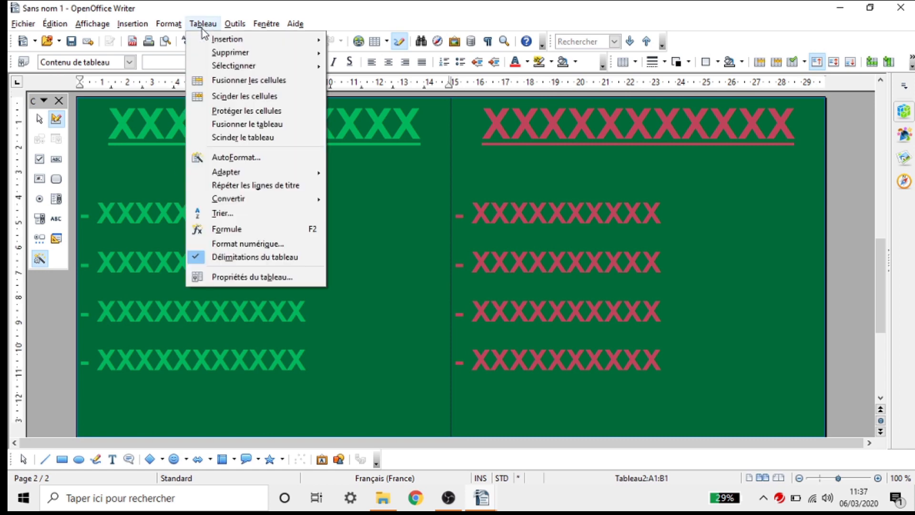
pyautogui.click(234, 271)
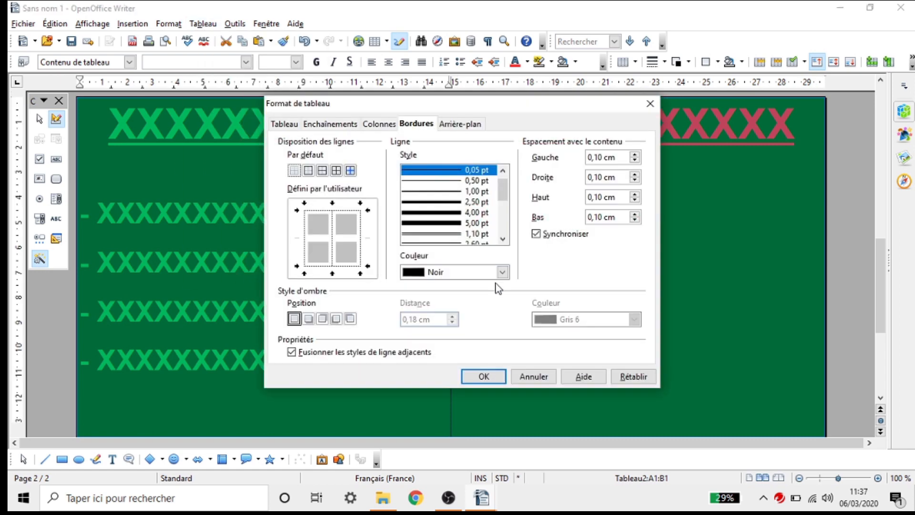
pyautogui.click(293, 175)
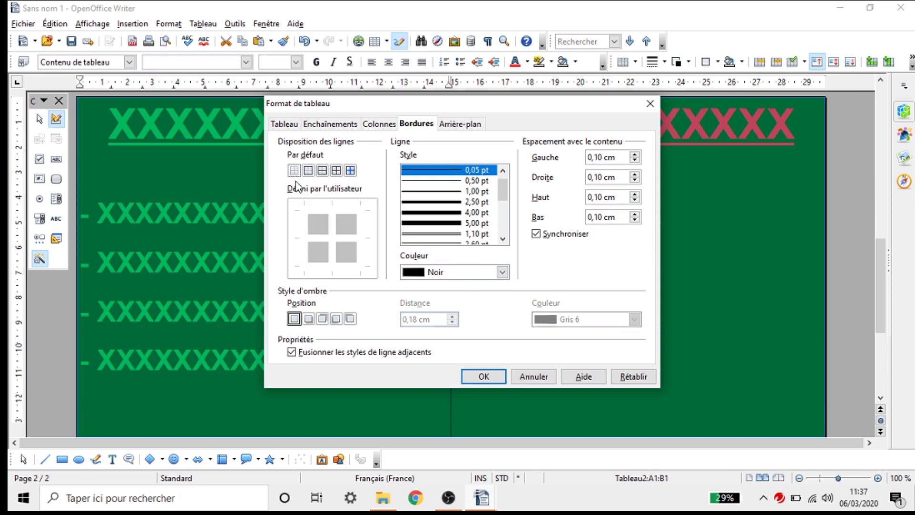
pyautogui.click(500, 274)
pyautogui.scroll(3, 474, 283)
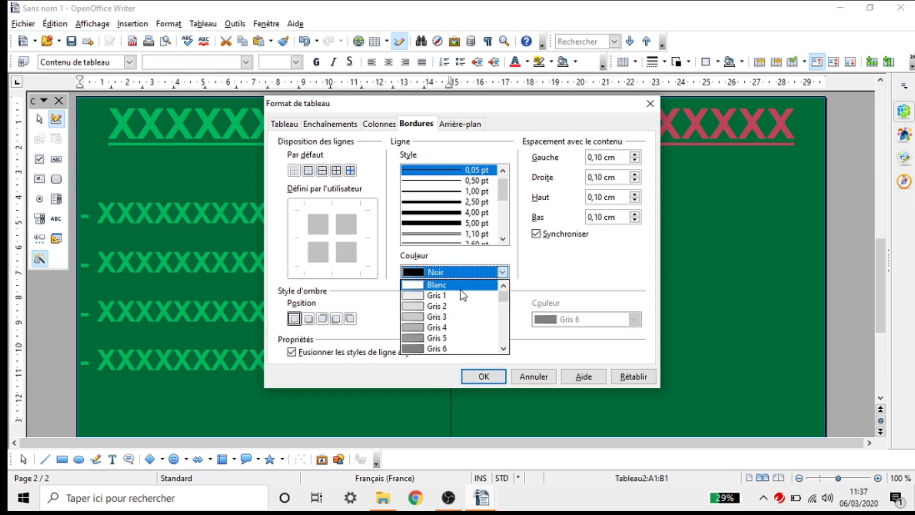
pyautogui.click(460, 290)
pyautogui.click(484, 377)
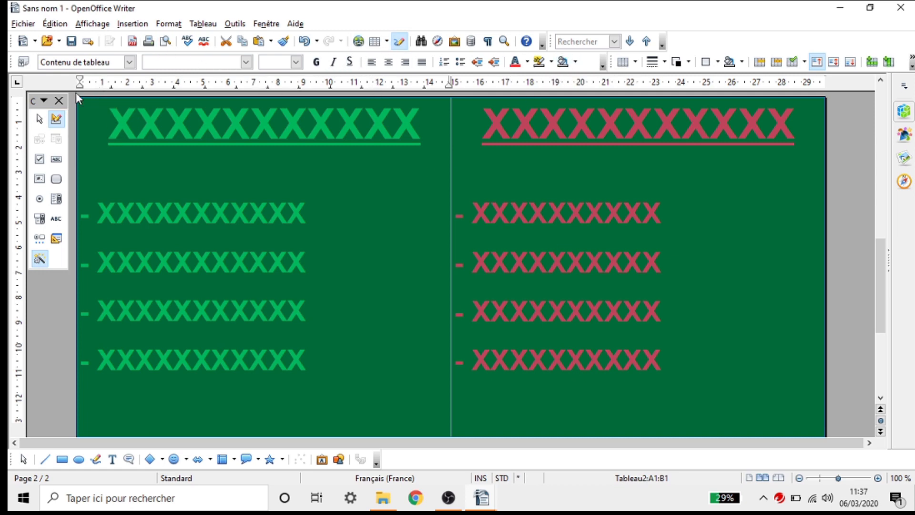
# Check the border settings in the page 2 table's properties
pyautogui.click(204, 24)
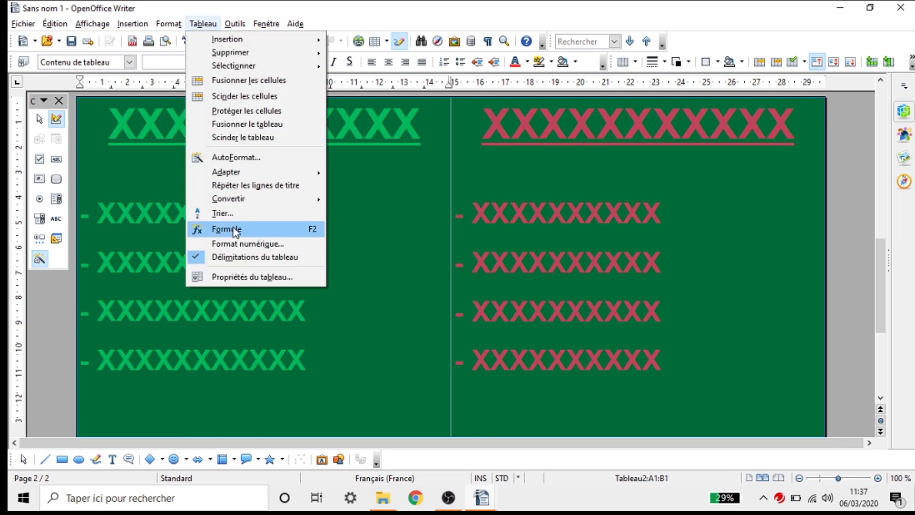
pyautogui.click(242, 278)
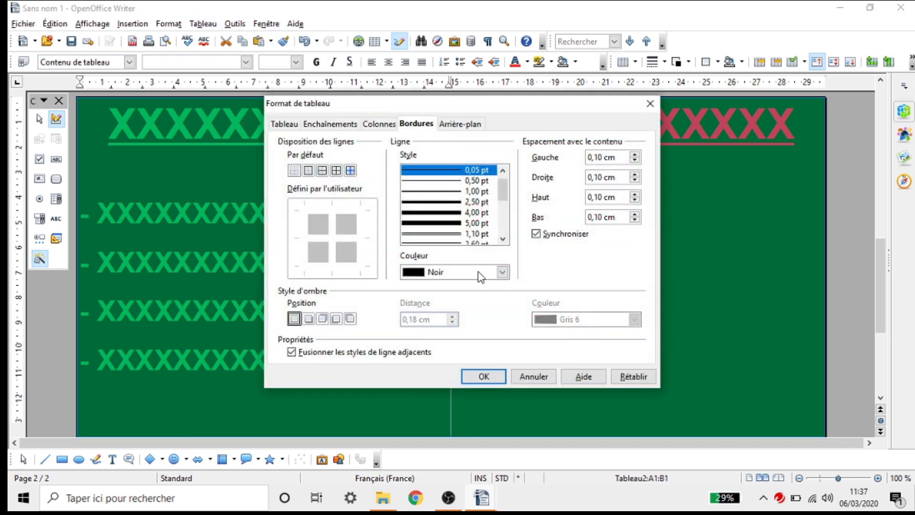
pyautogui.click(485, 378)
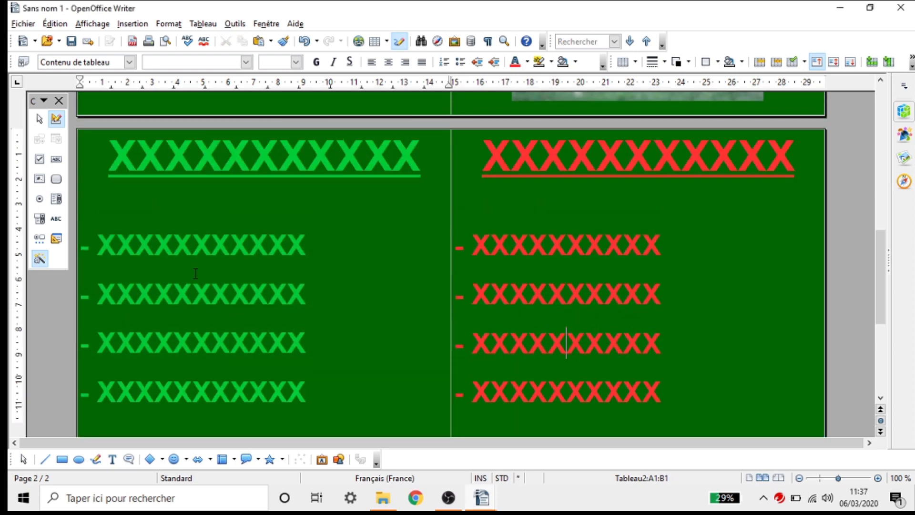
# Review both leaflet pages, checking the table borders, photos, headings and placeholder lists
pyautogui.scroll(5, 194, 256)
pyautogui.scroll(5, 194, 256)
pyautogui.click(455, 124)
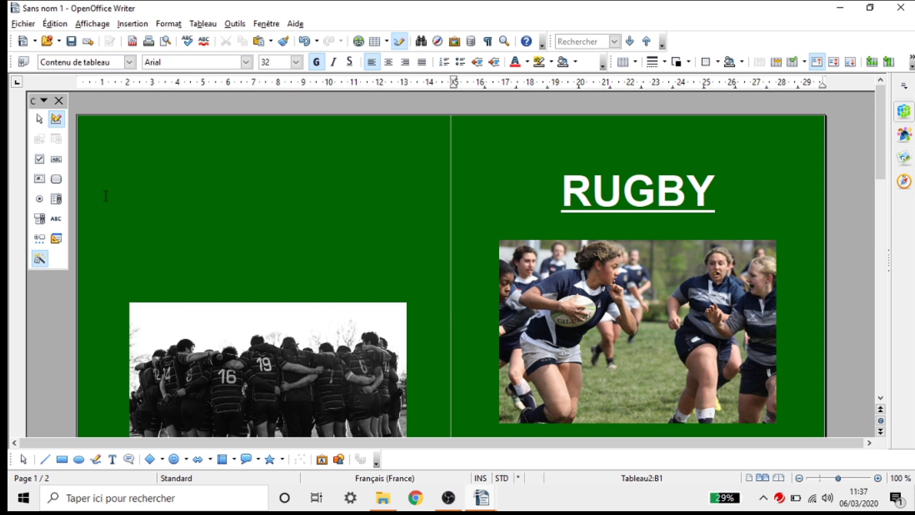
pyautogui.scroll(-3, 172, 220)
pyautogui.scroll(-10, 172, 219)
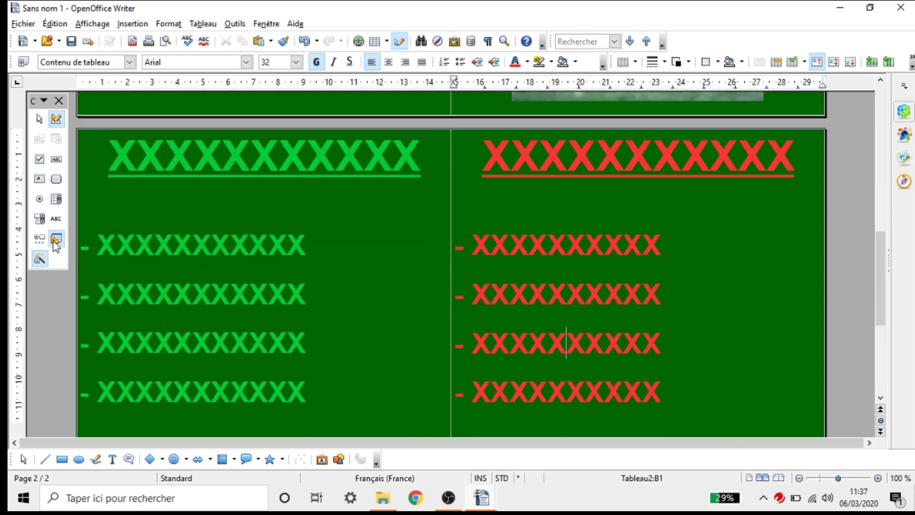
pyautogui.scroll(-2, 385, 240)
pyautogui.scroll(12, 363, 241)
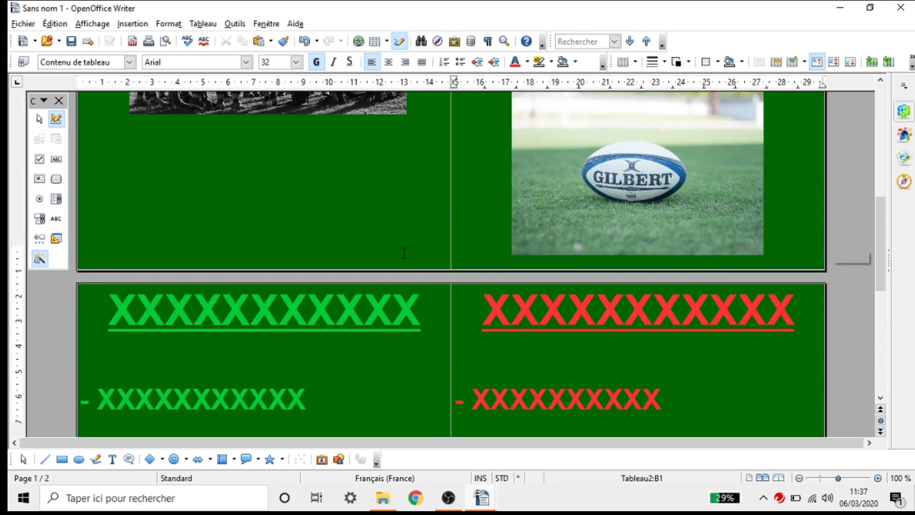
pyautogui.scroll(3, 333, 210)
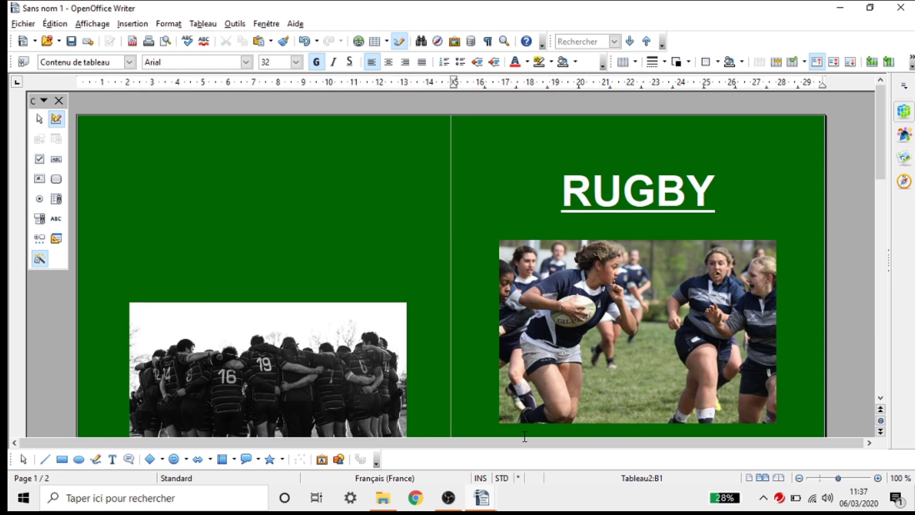